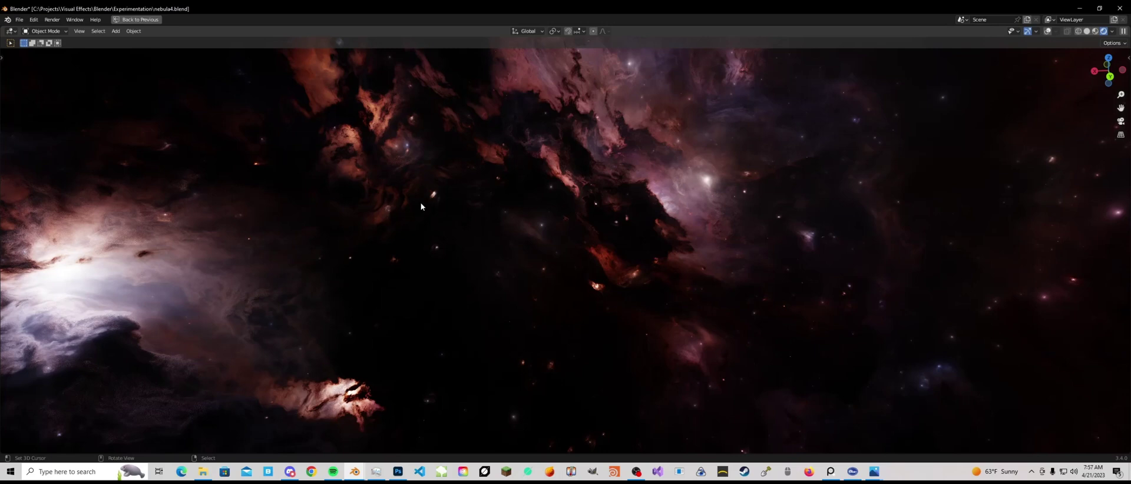
- Turn on viewport overlays and exit the maximized viewport back to the Shading workspace
click(1052, 31)
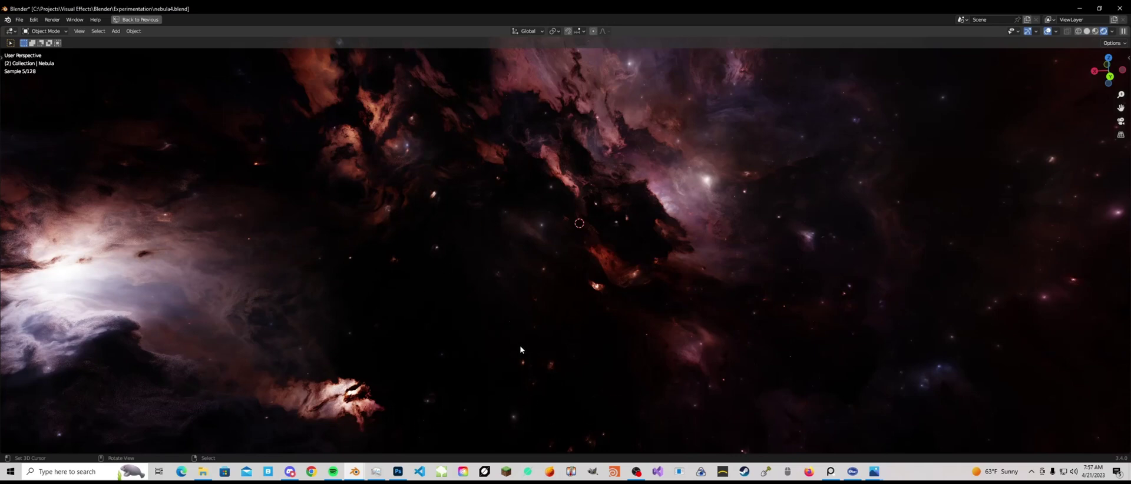
key(ctrl+alt+space)
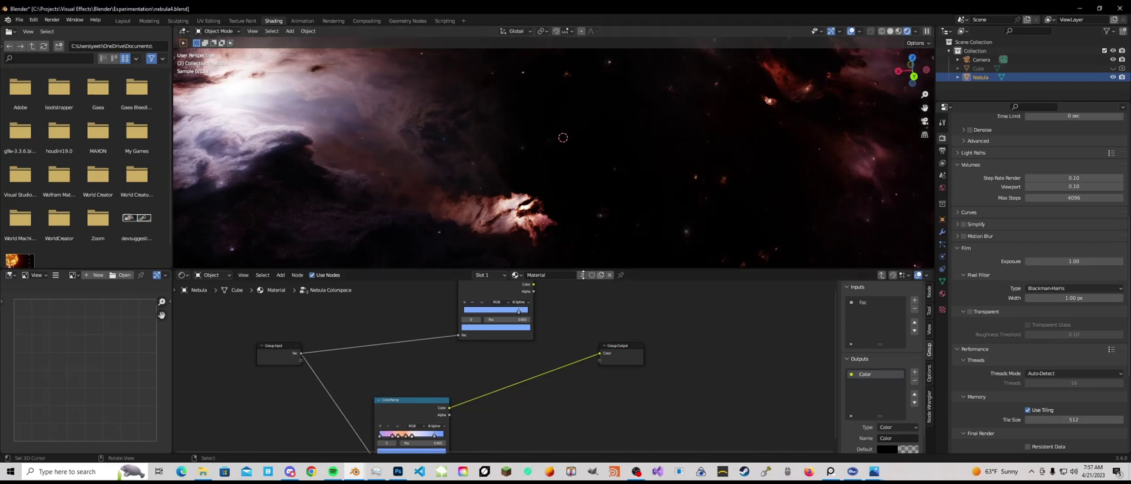
- Shift the Group Output node right and set the Volumes viewport step rate to 1.00
scroll(442, 215, up, 3)
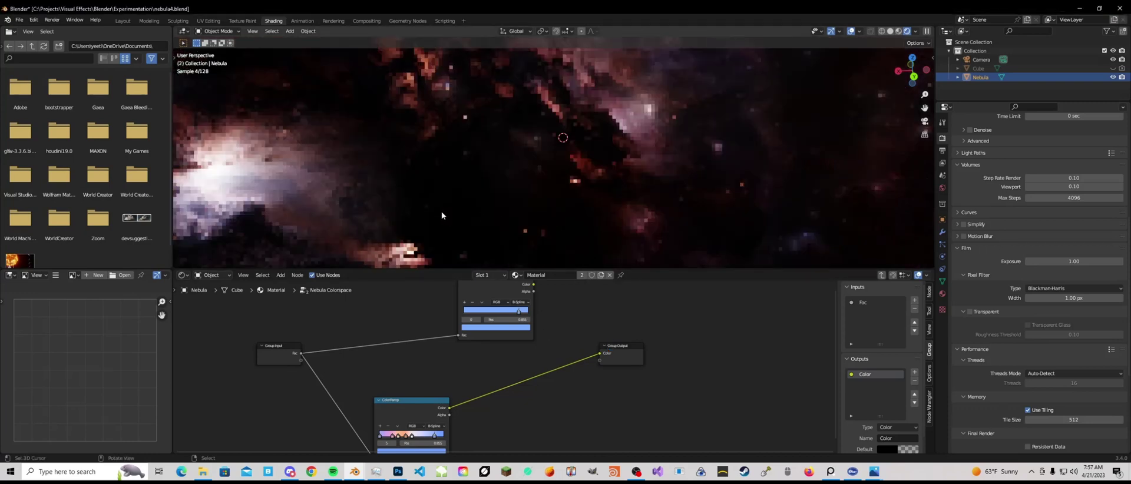
drag(613, 347, 641, 353)
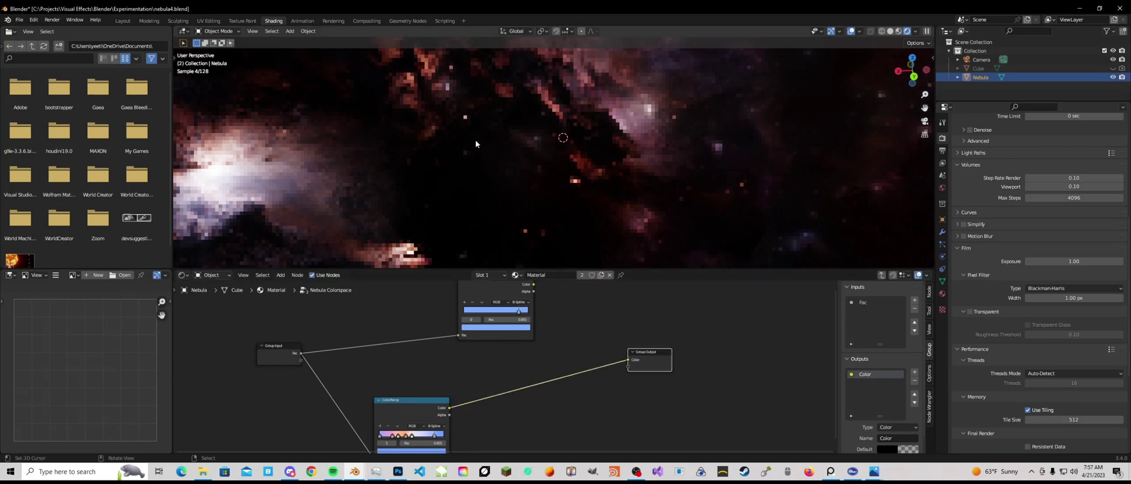
click(1056, 186)
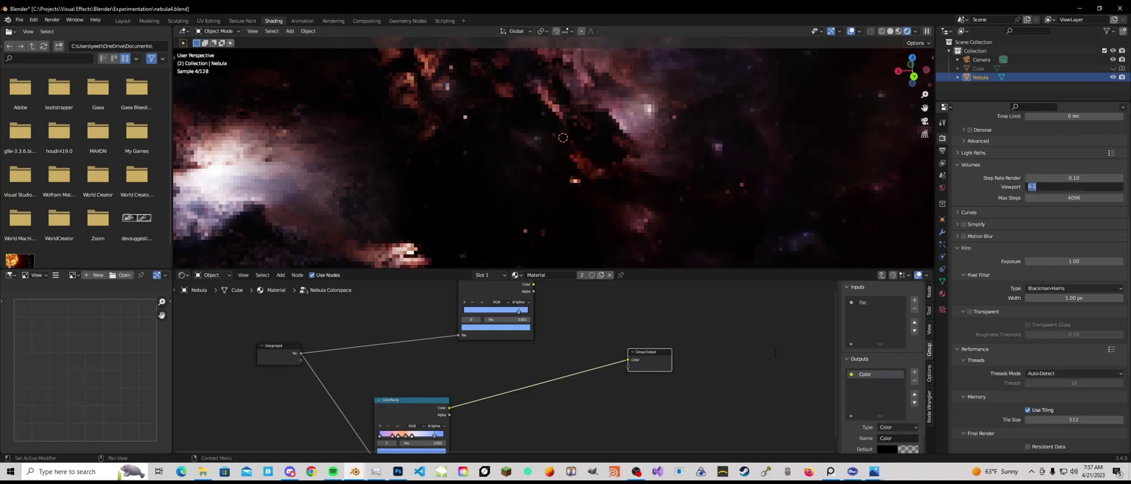
text(1)
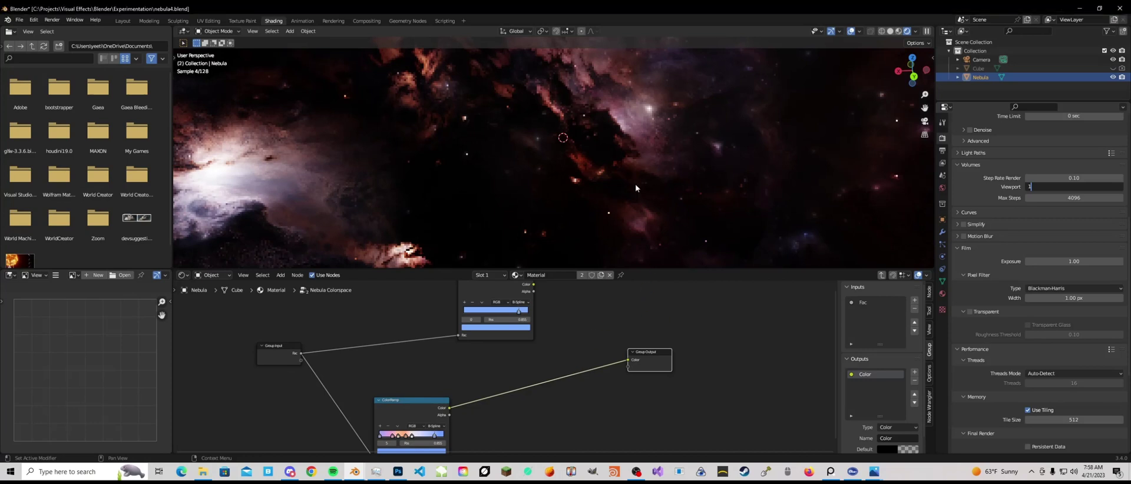
scroll(647, 354, down, 2)
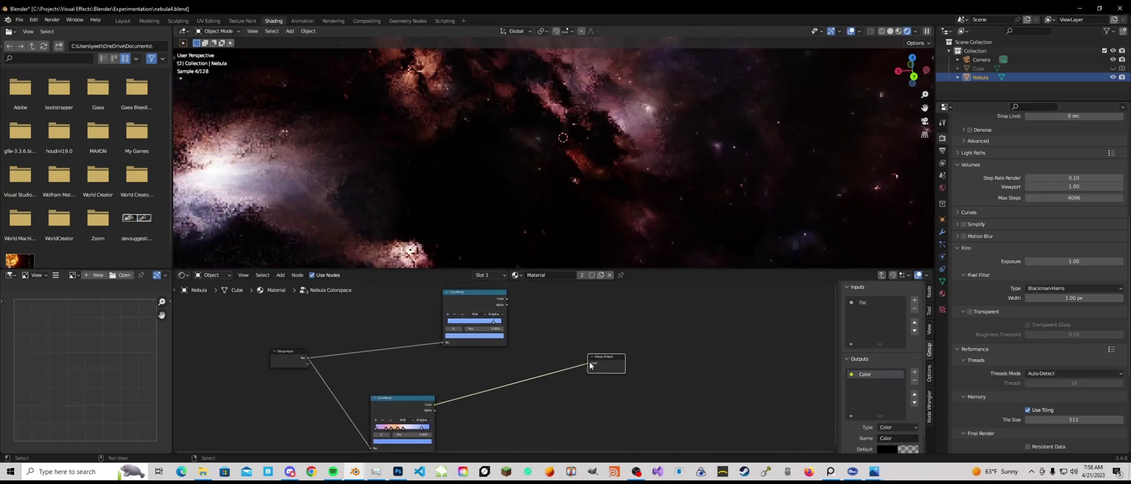
- Limit viewport rendering to a central nebula rectangle and exit the Nebula Colorspace group
key(ctrl+b)
mouse_move(412, 106)
mouse_down()
mouse_move(637, 229)
mouse_move(648, 222)
mouse_up()
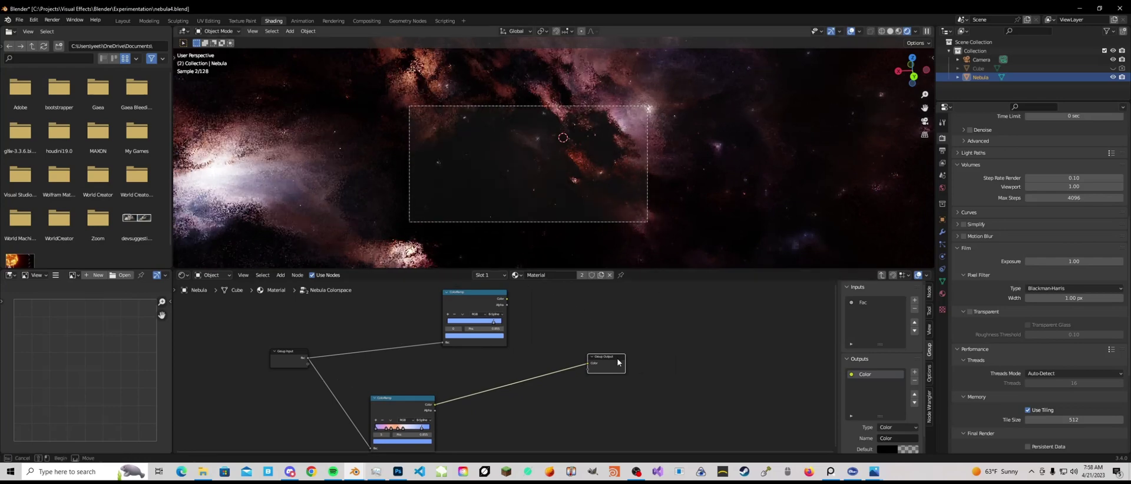
key(Tab)
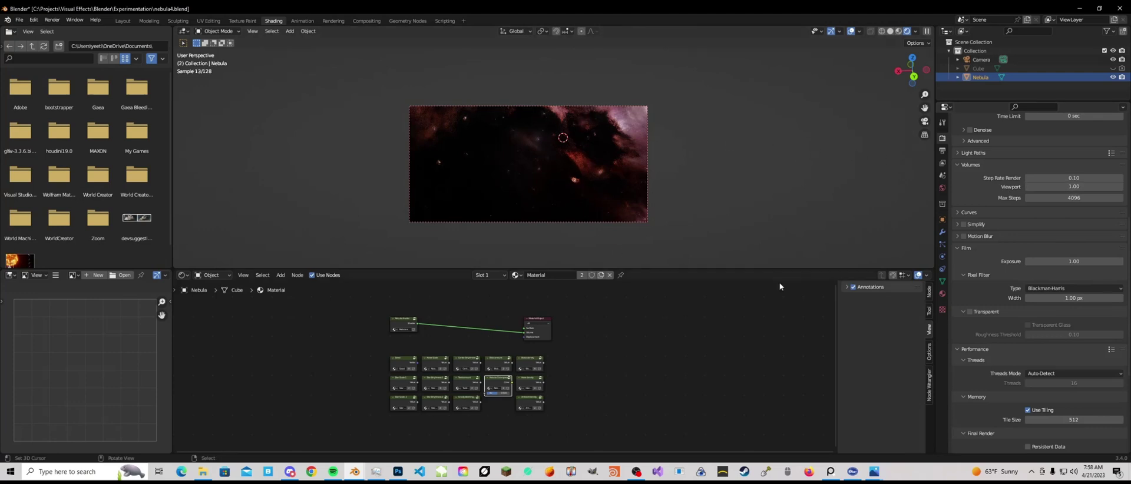
- Reposition the 3D cursor in the viewport
scroll(1049, 354, down, 3)
scroll(1048, 406, down, 4)
click(1046, 402)
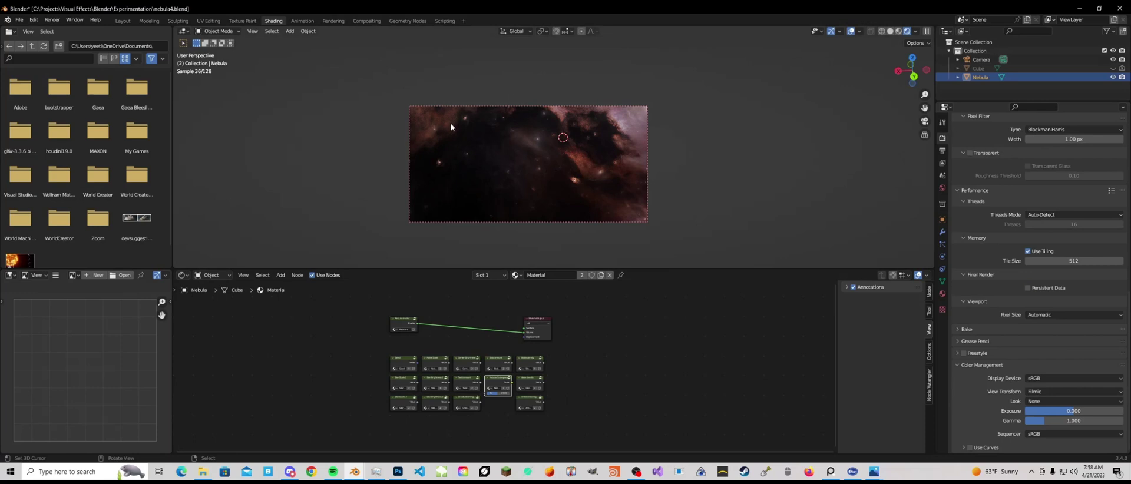
click(706, 103)
- Frame all the material's nodes and box-select the grid of nebula parameter nodes
scroll(535, 365, up, 2)
scroll(540, 369, up, 2)
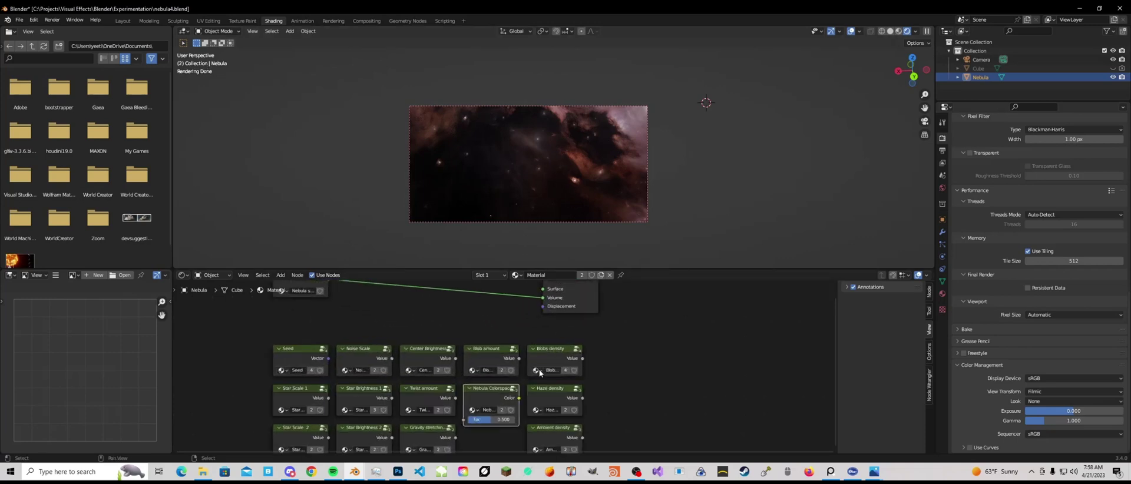
key(Home)
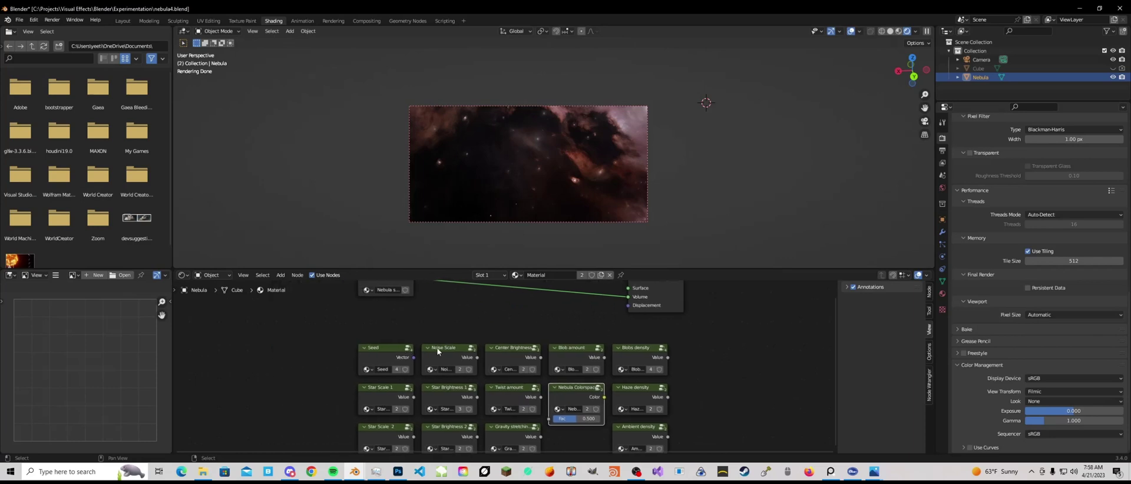
drag(332, 337, 643, 443)
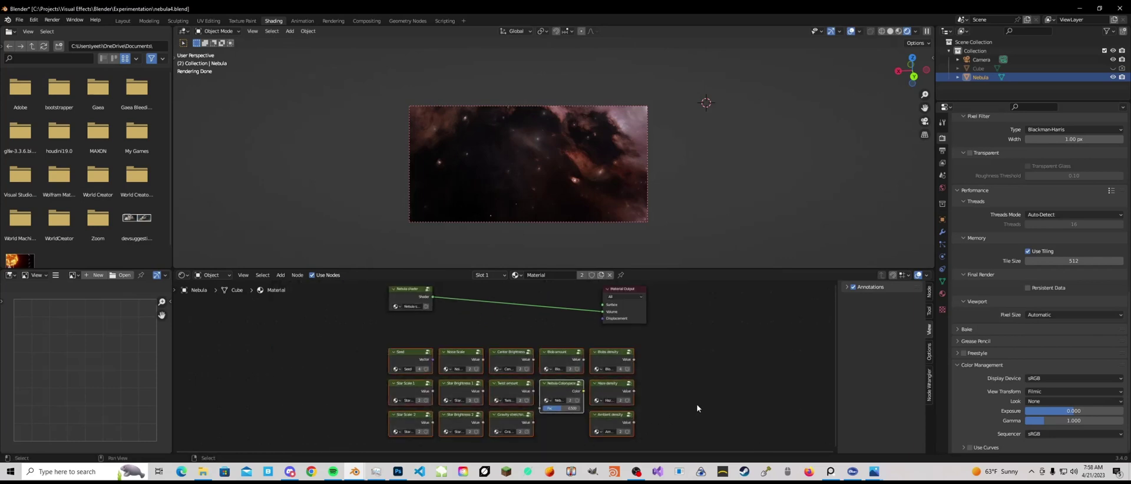
- Open the nebooluh.png render from the Experimentation folder in File Explorer
click(203, 470)
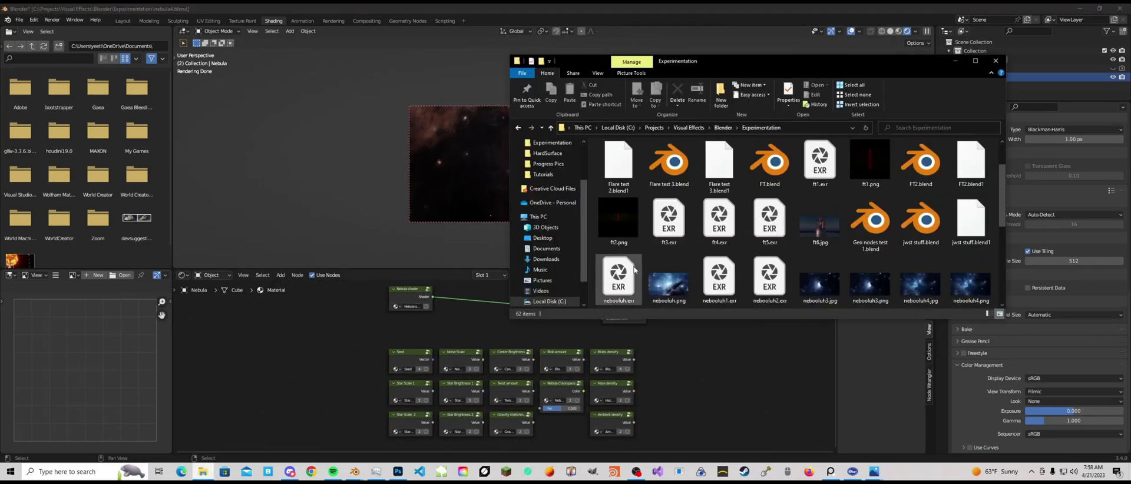
scroll(812, 248, down, 2)
scroll(812, 247, up, 2)
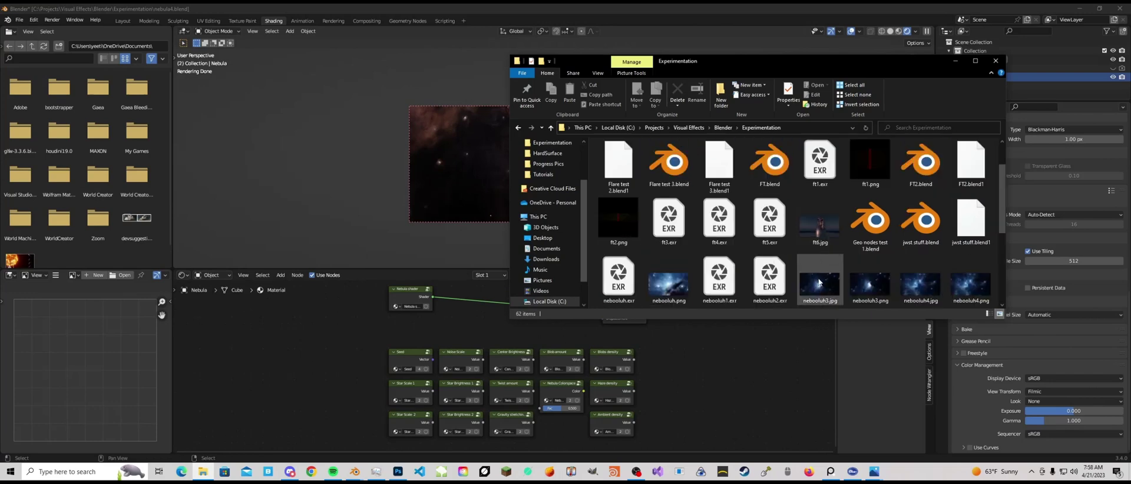
double_click(669, 284)
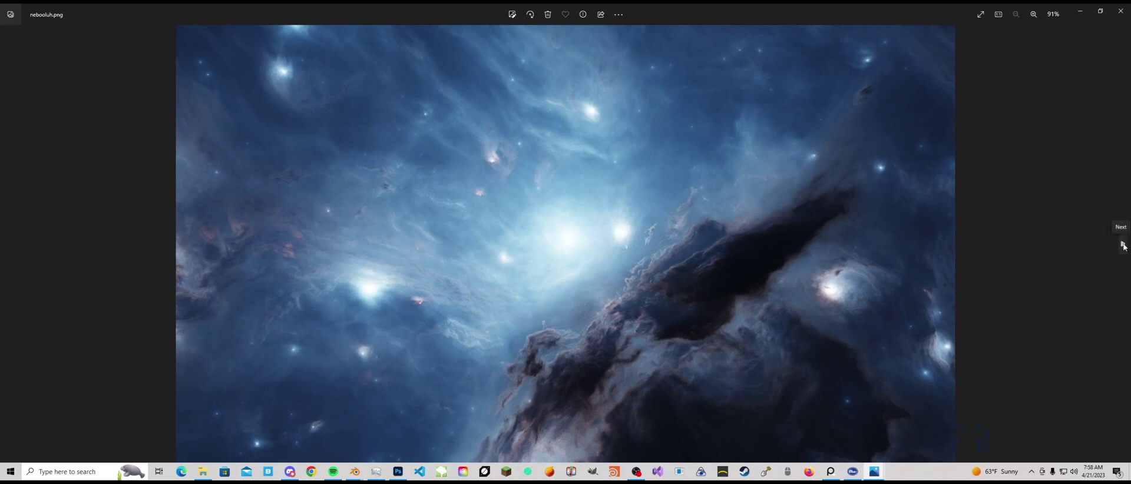
- Advance to nebooluh3.jpg, zooming in and panning across it
click(1123, 245)
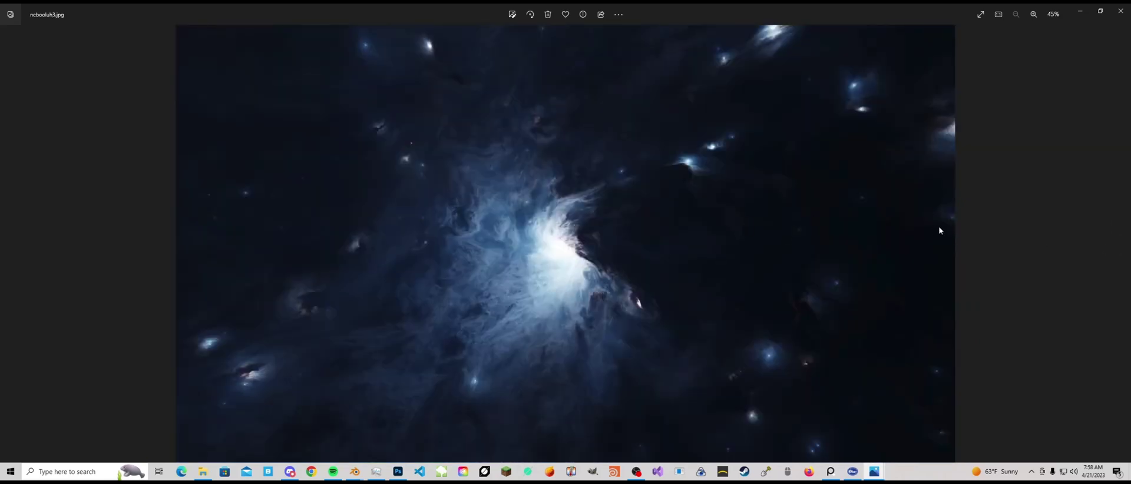
scroll(611, 292, up, 1)
scroll(611, 293, up, 5)
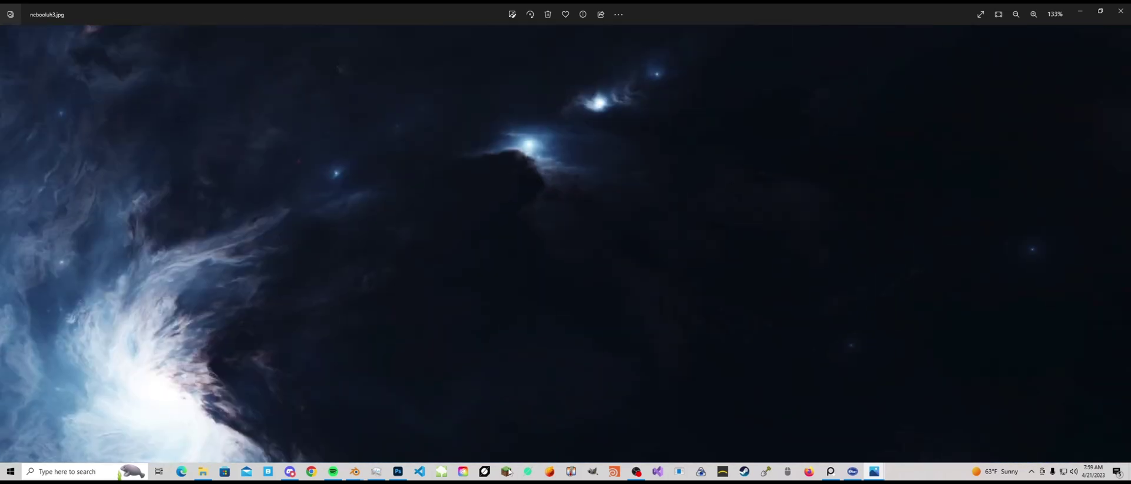
mouse_move(622, 259)
mouse_down()
mouse_move(598, 308)
mouse_move(566, 300)
mouse_up()
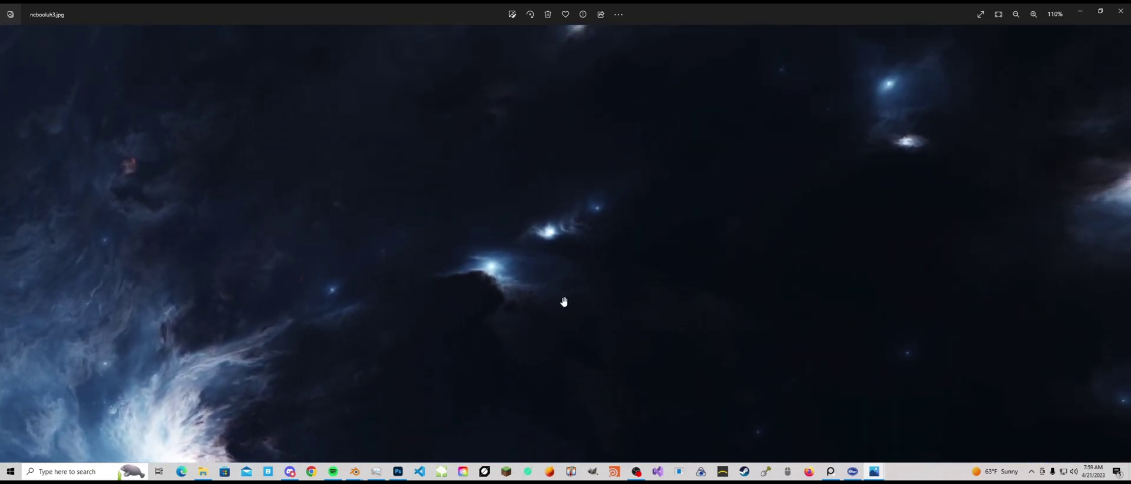
scroll(574, 300, down, 2)
scroll(574, 303, down, 3)
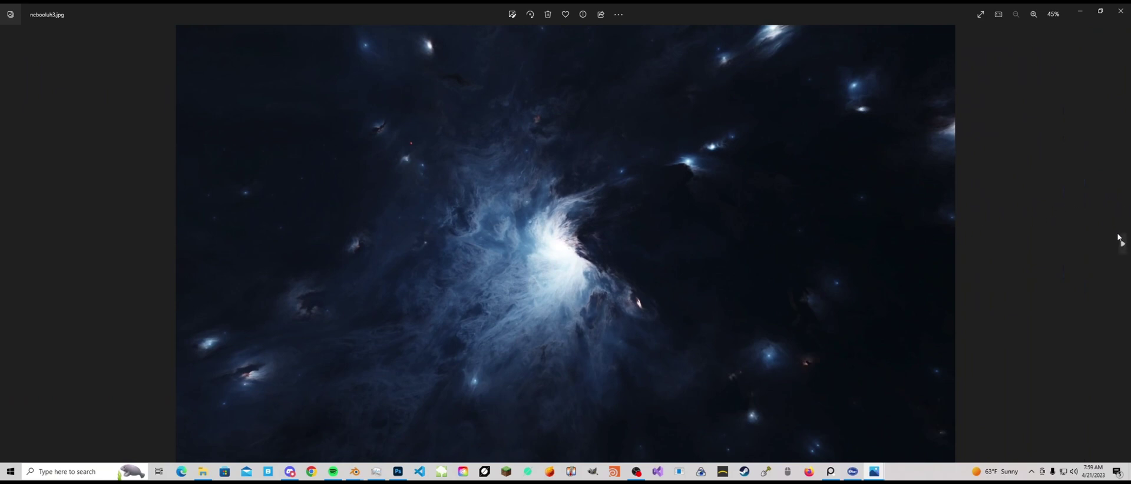
- Step through nebooluh3.png to nebooluh4.jpg, zooming to full size and panning, then back out
mouse_move(1124, 245)
click(1123, 244)
click(1122, 248)
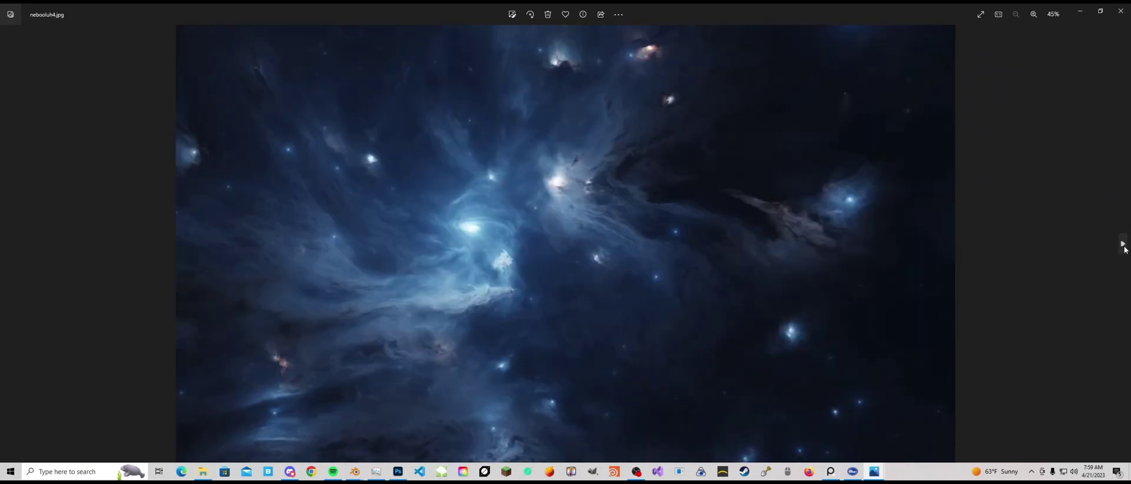
double_click(463, 341)
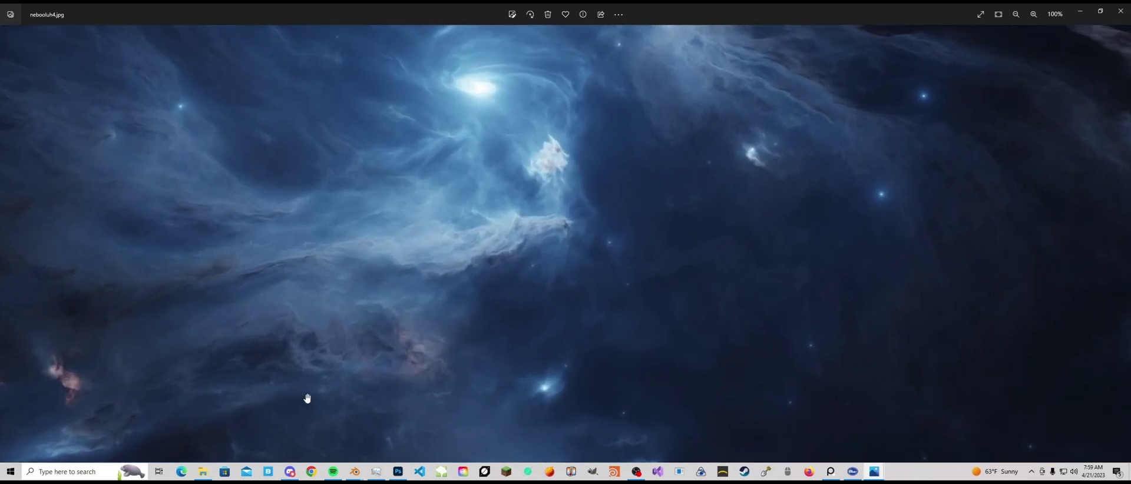
mouse_move(307, 399)
mouse_down()
mouse_move(465, 386)
mouse_move(576, 326)
mouse_up()
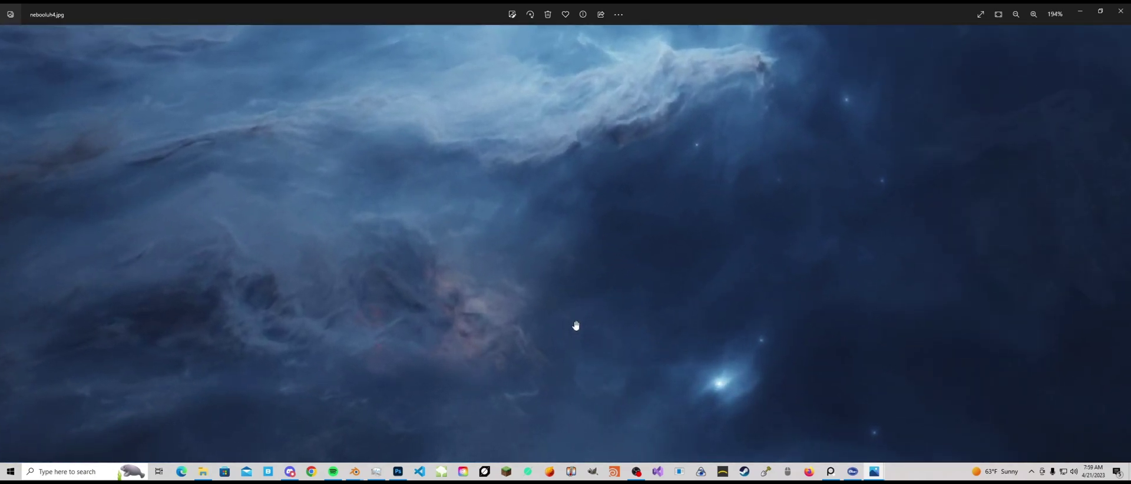
scroll(647, 183, up, 1)
double_click(647, 183)
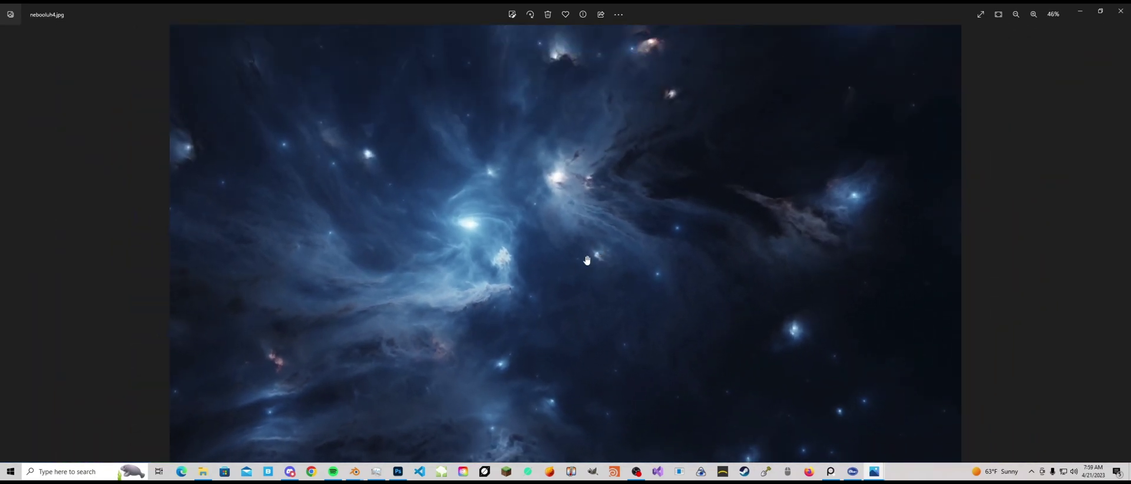
- Advance to nebooluh4.png, zooming in and panning across its details
click(1123, 244)
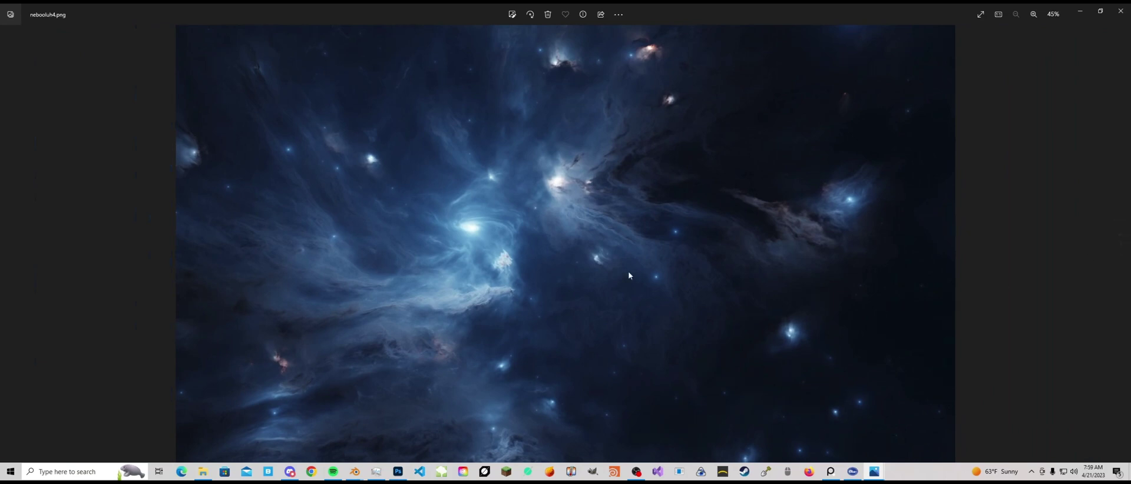
scroll(422, 355, up, 6)
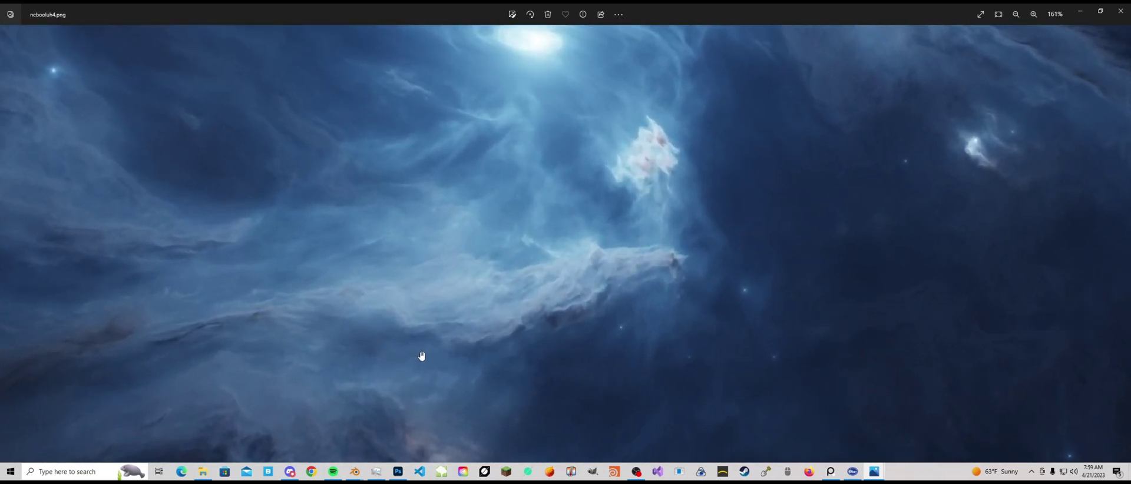
scroll(606, 295, down, 2)
scroll(695, 177, down, 1)
drag(694, 177, 480, 270)
scroll(600, 270, down, 2)
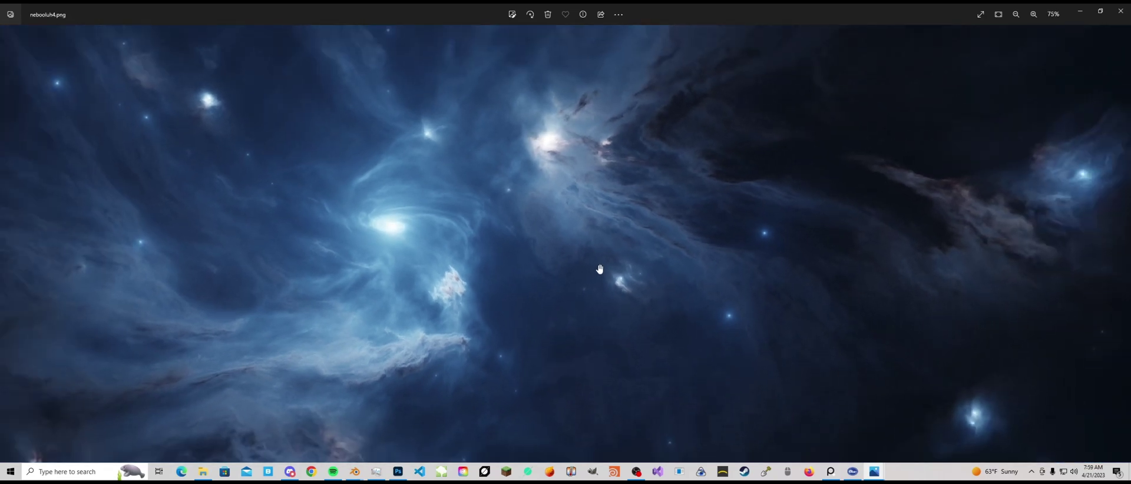
scroll(600, 270, down, 2)
- Advance through nebooluh5.png to nebooluh6.png
click(1126, 254)
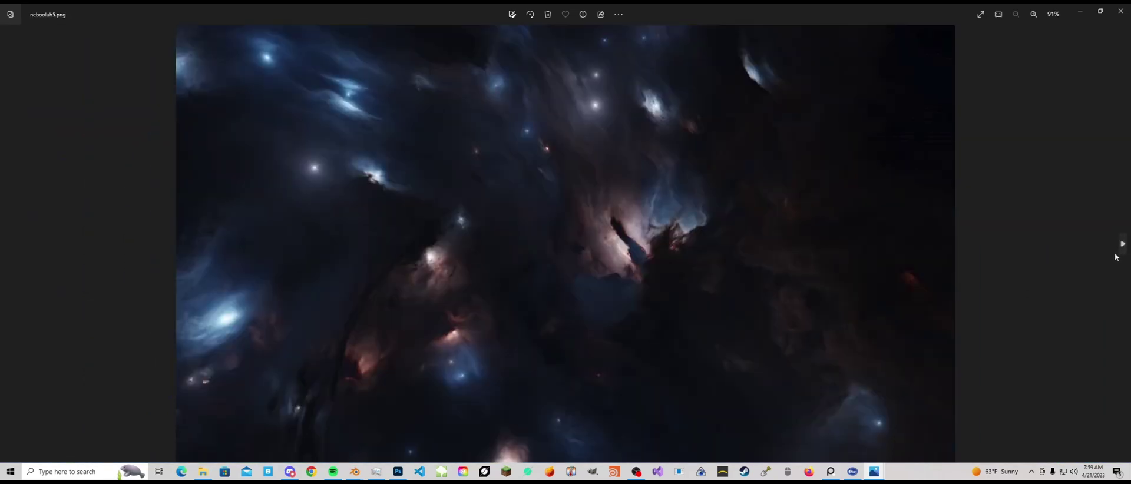
scroll(600, 215, up, 1)
scroll(600, 215, down, 1)
click(1124, 245)
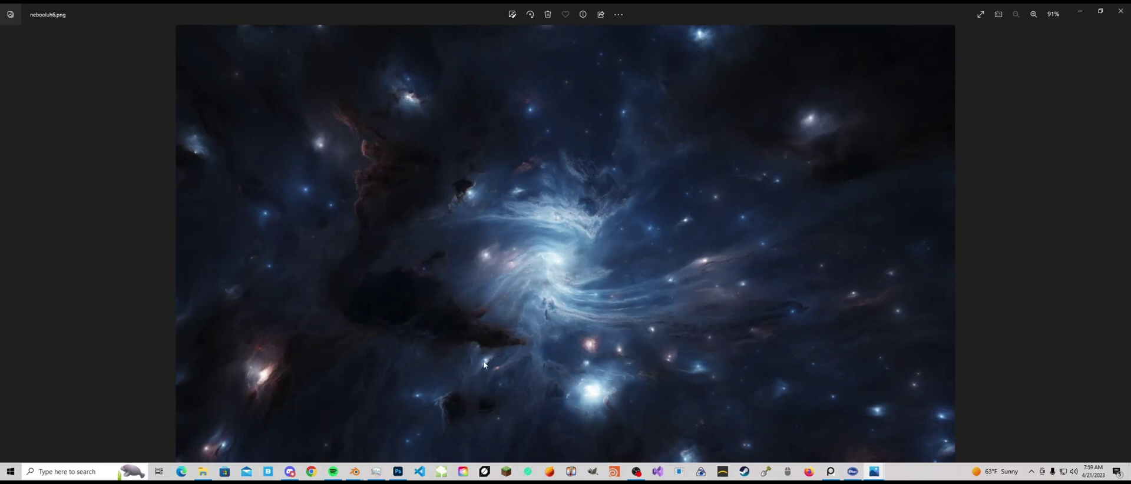
- Page through nebooluh7.png, nebooluh8 and nebooluh9 to nebooluh10.png
click(1123, 244)
click(1124, 244)
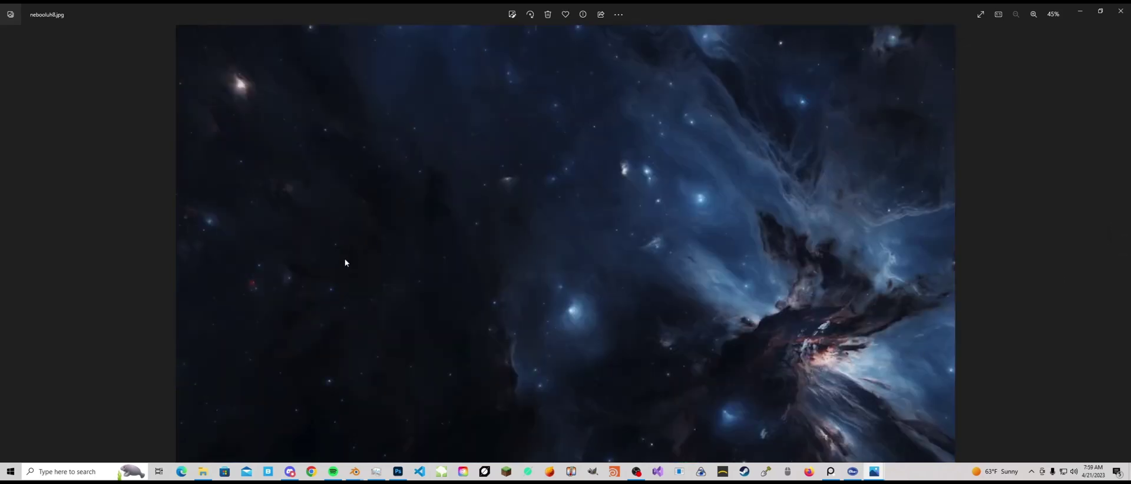
click(1123, 244)
click(1124, 244)
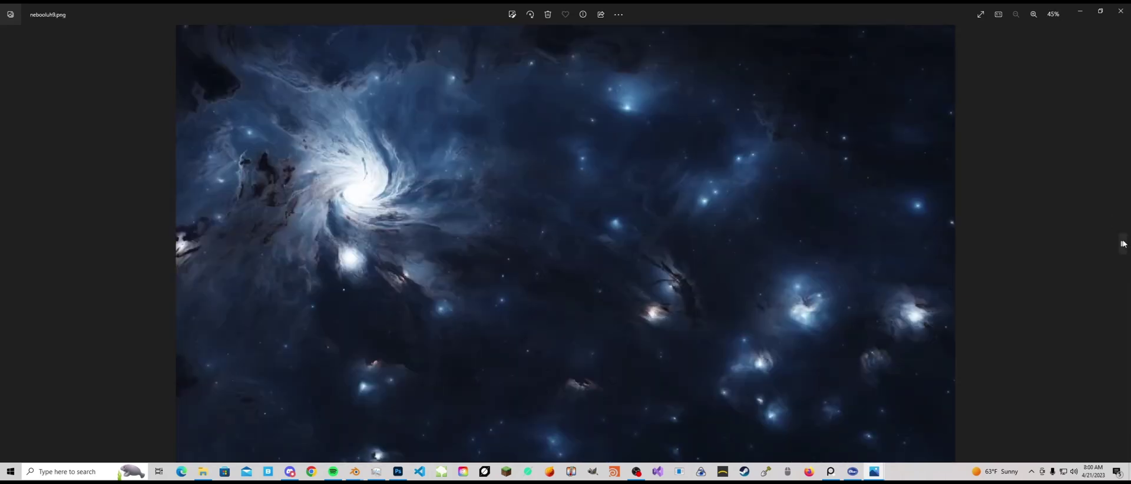
click(1123, 244)
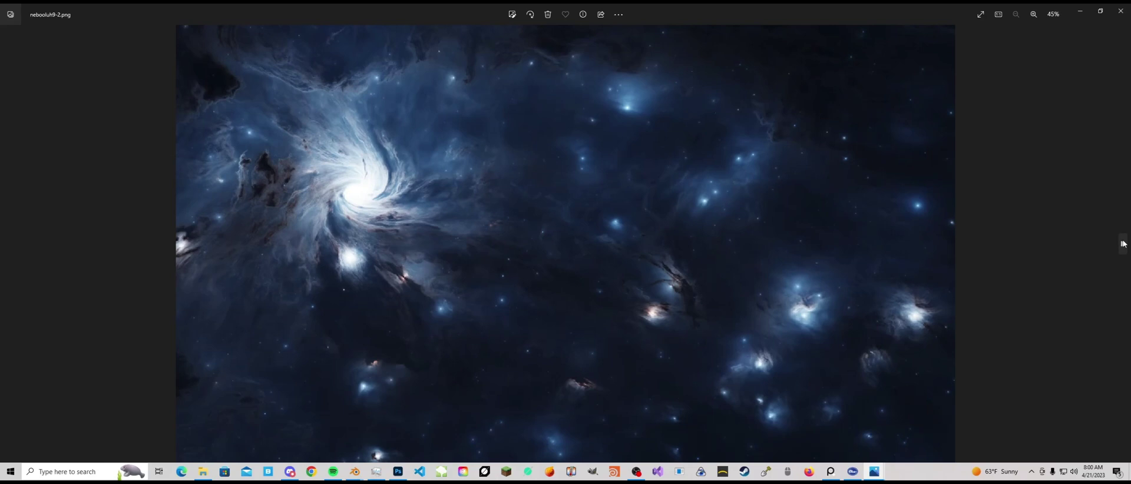
click(1123, 244)
click(1123, 244)
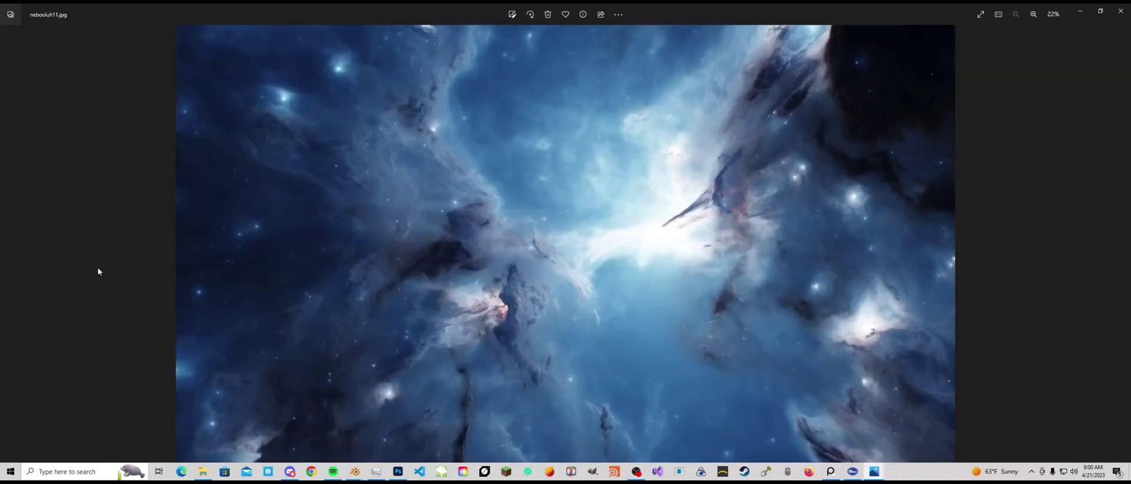
- Go back one image and zoom in to examine its upper-left area
click(8, 244)
scroll(630, 337, up, 1)
scroll(678, 383, up, 2)
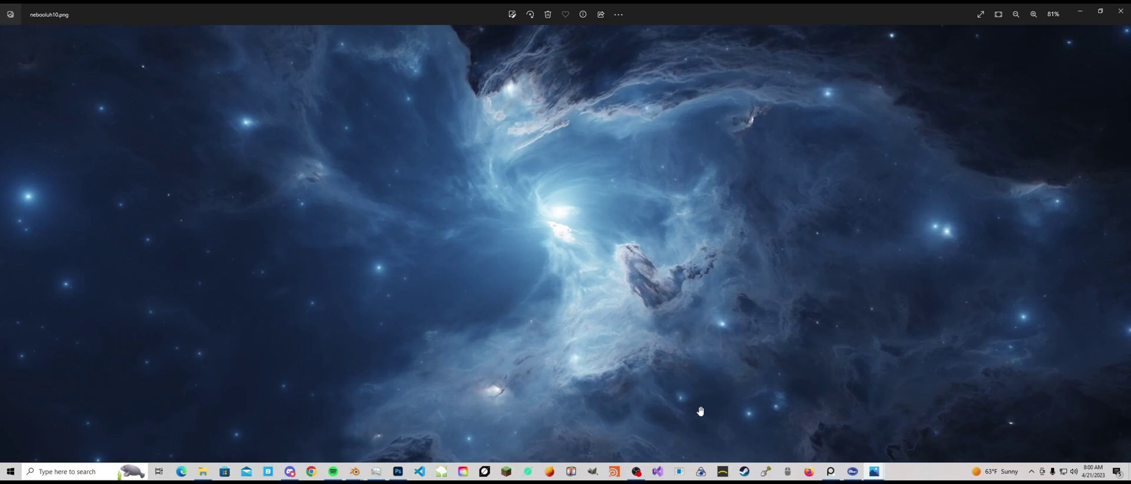
scroll(694, 411, up, 2)
mouse_move(750, 354)
mouse_down()
mouse_move(502, 208)
mouse_move(687, 270)
mouse_up()
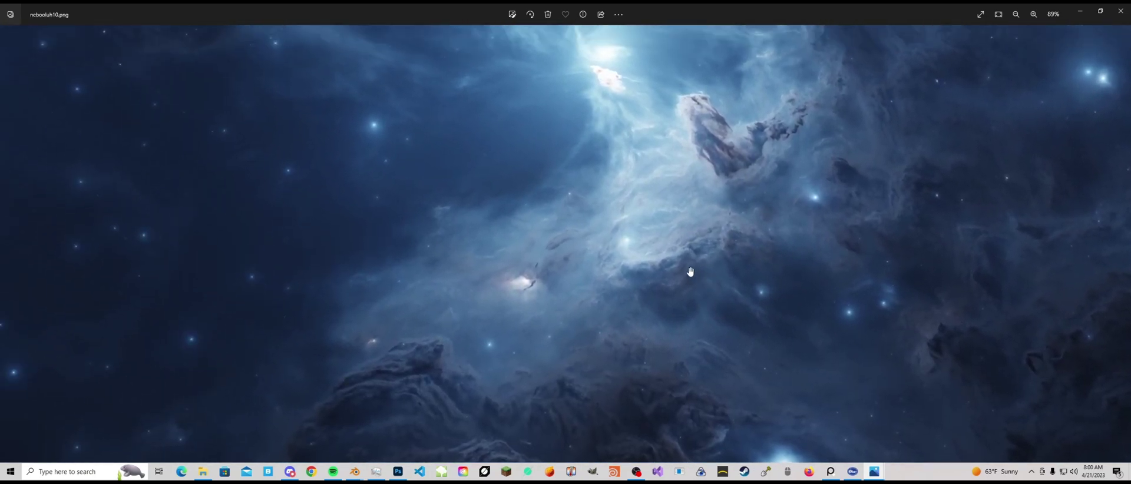
scroll(687, 270, down, 3)
- Advance to nebooluh11.jpg, zooming in to inspect its dark blue region
click(1123, 244)
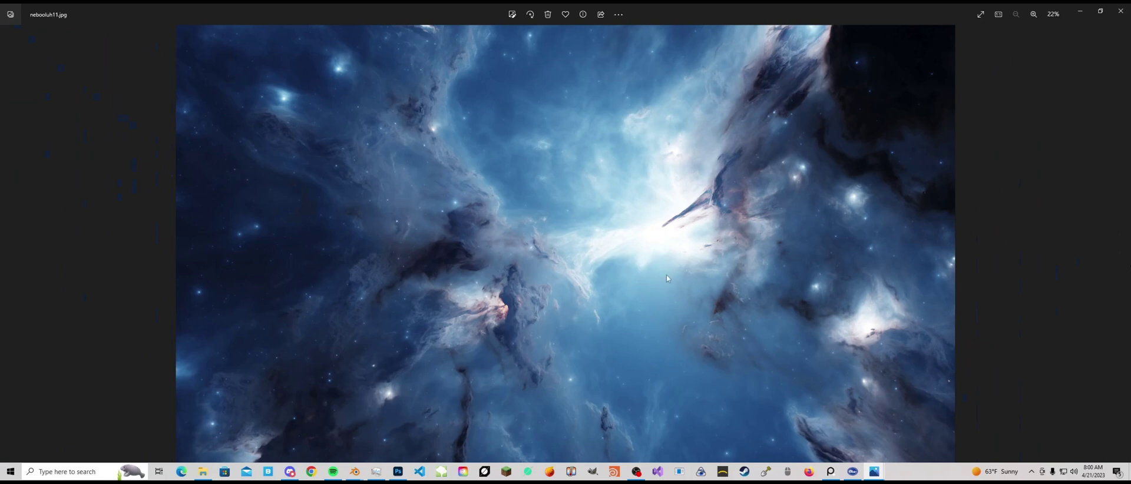
scroll(667, 277, up, 2)
scroll(648, 265, up, 2)
scroll(625, 248, up, 2)
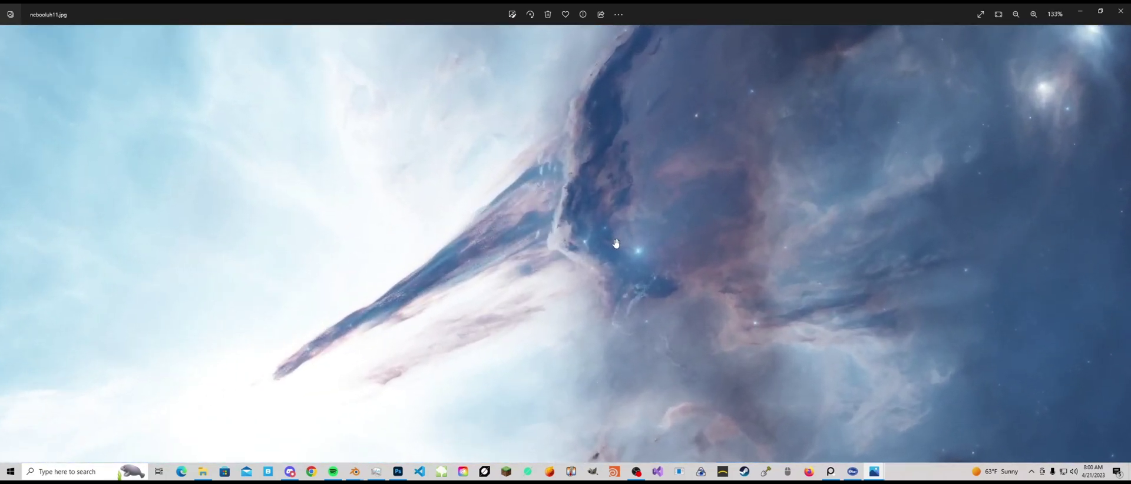
scroll(616, 244, down, 1)
scroll(649, 200, down, 1)
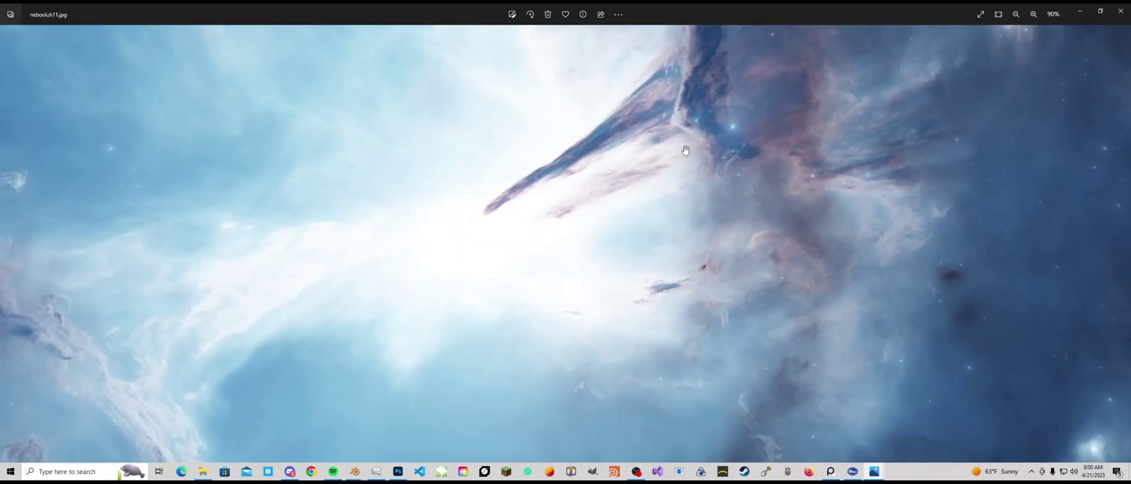
mouse_move(685, 150)
mouse_down()
mouse_move(584, 252)
mouse_move(674, 256)
mouse_move(589, 288)
mouse_move(461, 131)
mouse_move(581, 291)
mouse_up()
scroll(571, 283, down, 1)
scroll(566, 260, down, 2)
scroll(687, 244, down, 2)
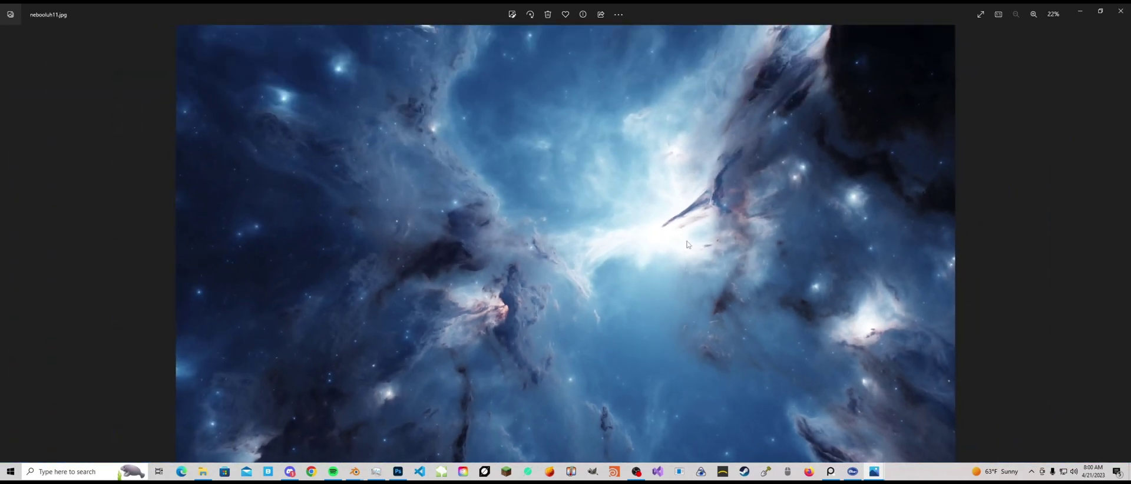
- Step through nebooluh11.png, the orange nebooluh12.jpg and nebooluh13.jpg to nebooluh14.png
click(1123, 243)
click(1124, 244)
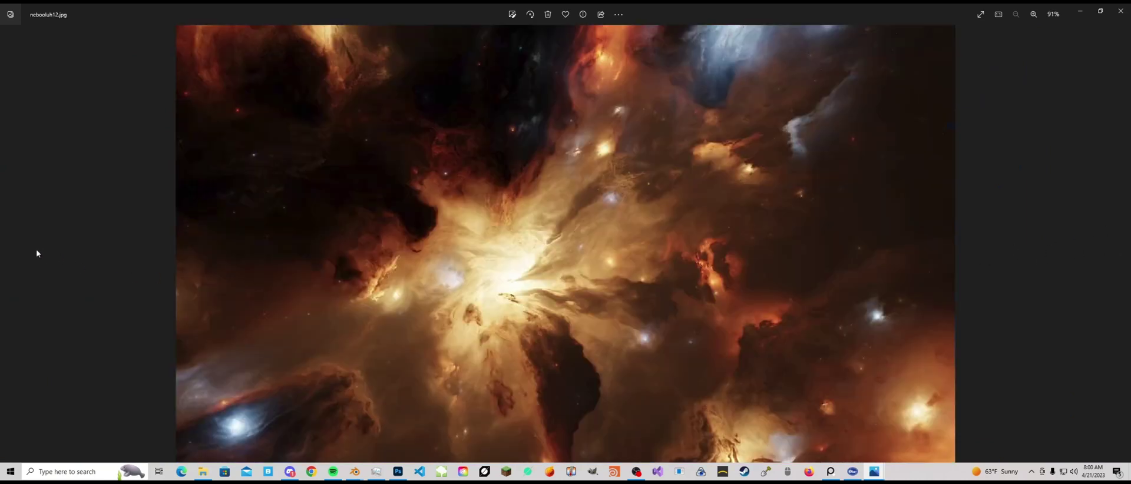
scroll(488, 313, up, 3)
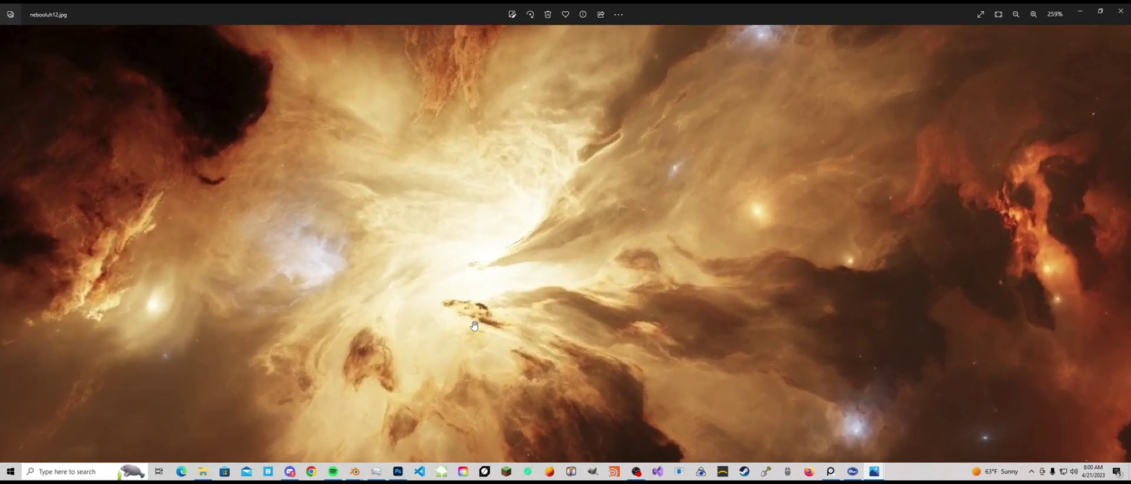
scroll(488, 313, down, 3)
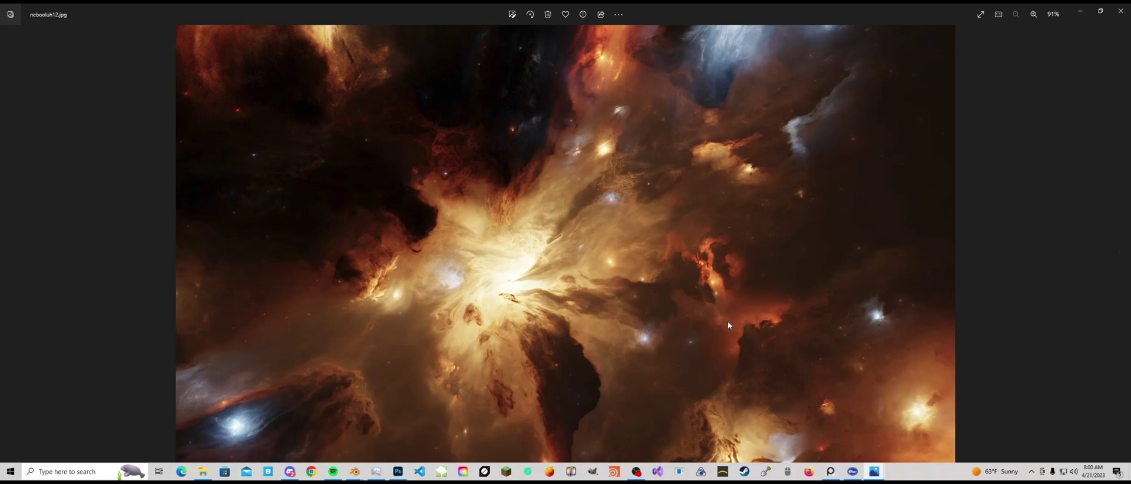
click(1122, 245)
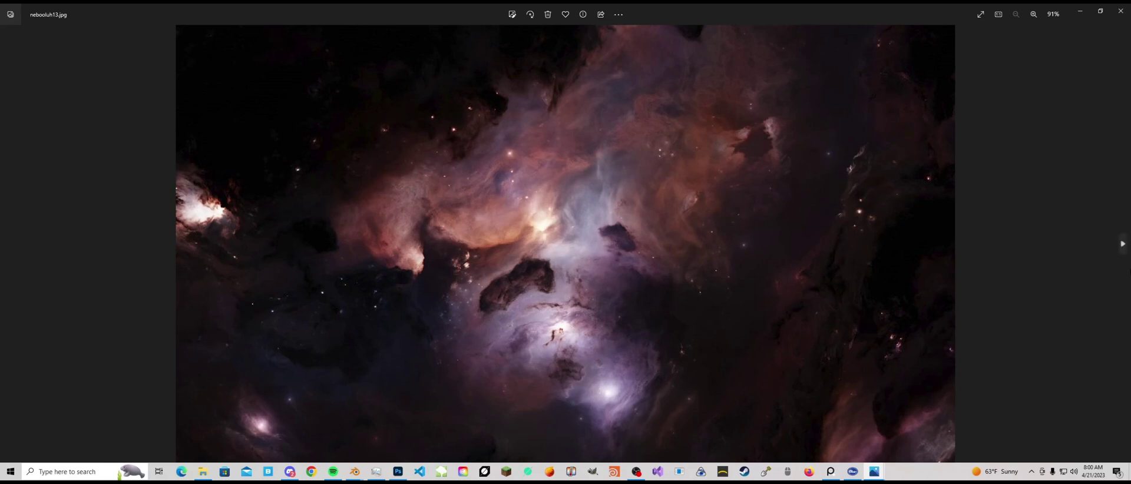
click(1124, 250)
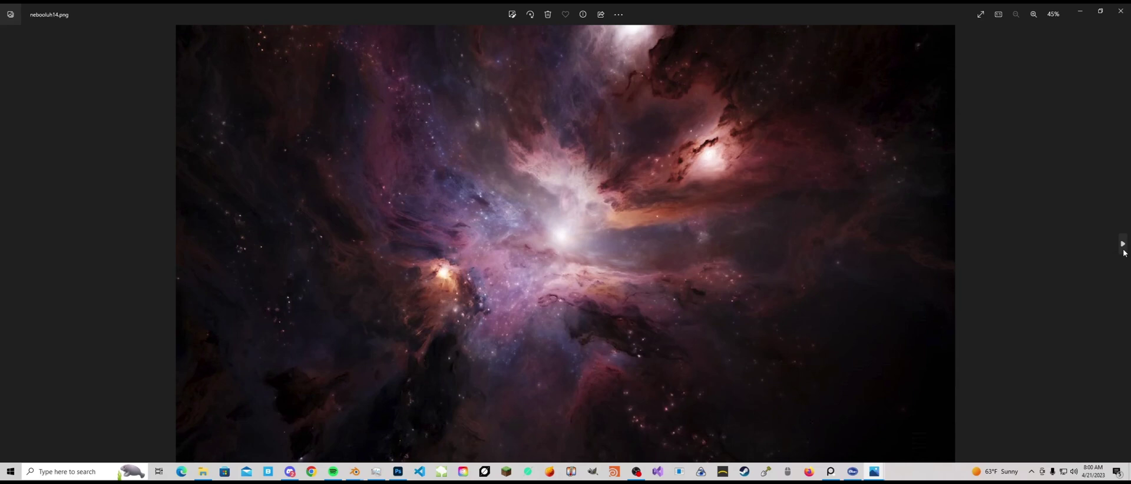
- Zoom in and out on nebooluh14.png, advance to nebooluh15.png, then return to Blender
scroll(364, 286, up, 2)
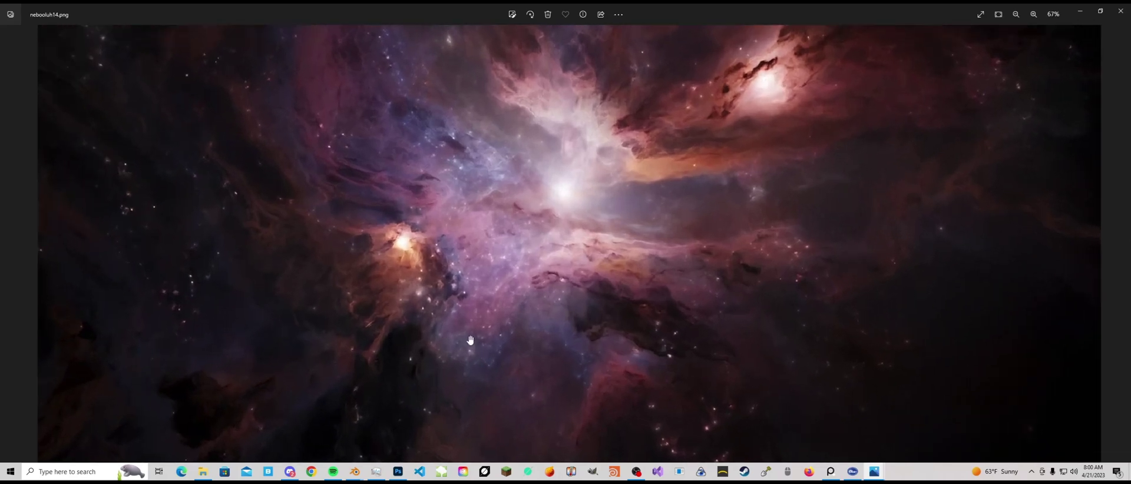
scroll(364, 286, up, 2)
scroll(364, 285, up, 2)
scroll(506, 302, down, 1)
scroll(478, 285, down, 1)
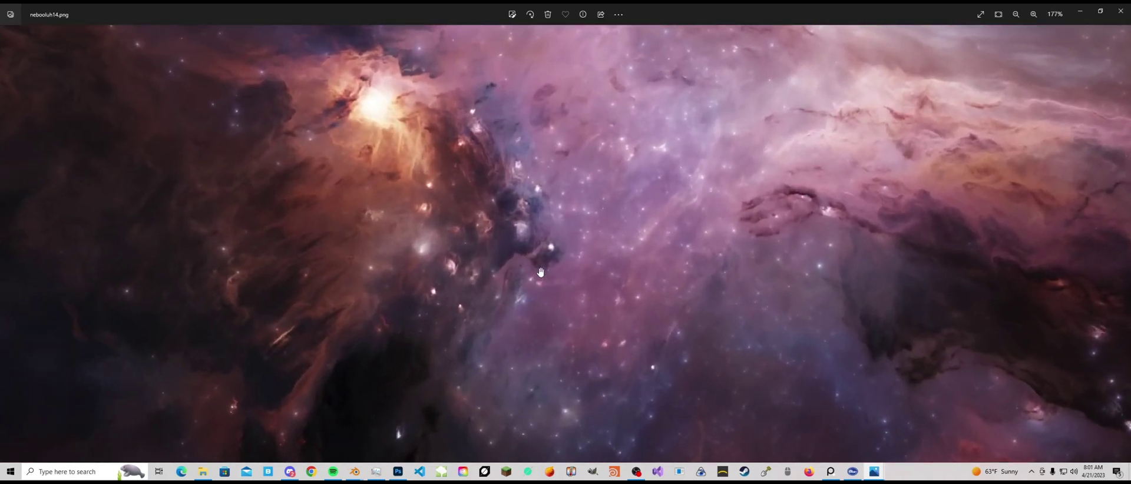
scroll(479, 282, down, 2)
scroll(478, 283, down, 2)
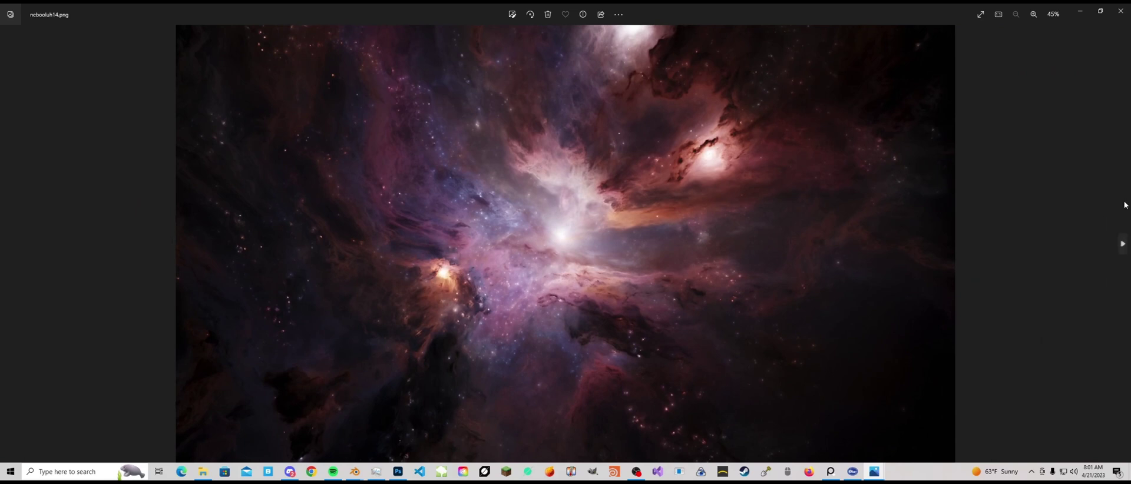
click(1122, 245)
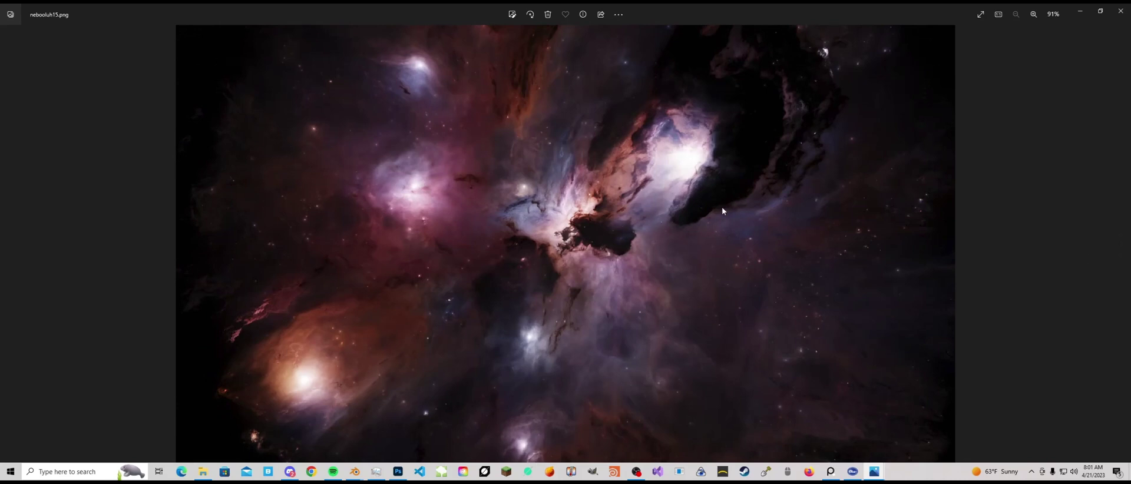
mouse_move(355, 472)
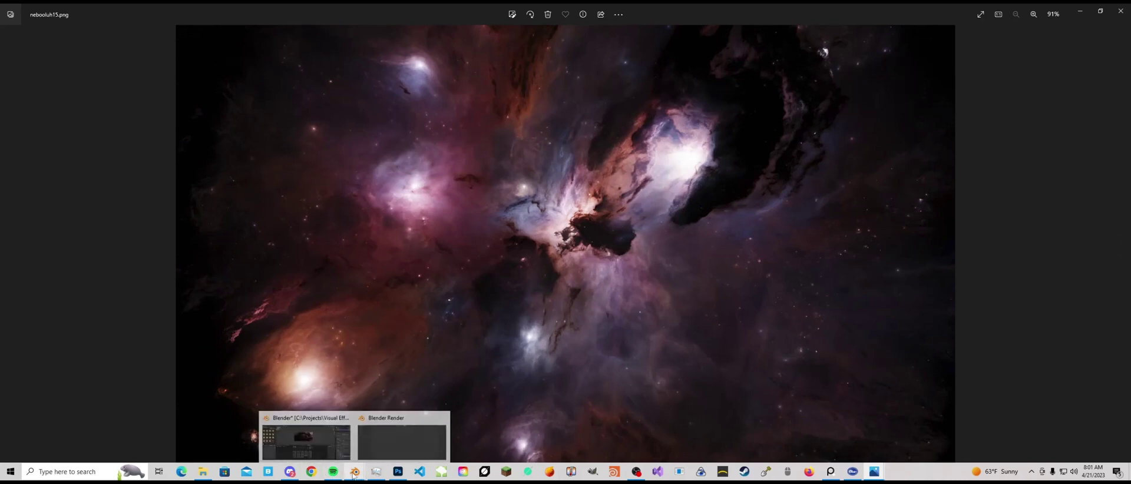
click(339, 452)
- Clear the render border with Ctrl+Alt+B and bring up the Experimentation folder in File Explorer
scroll(1087, 173, up, 3)
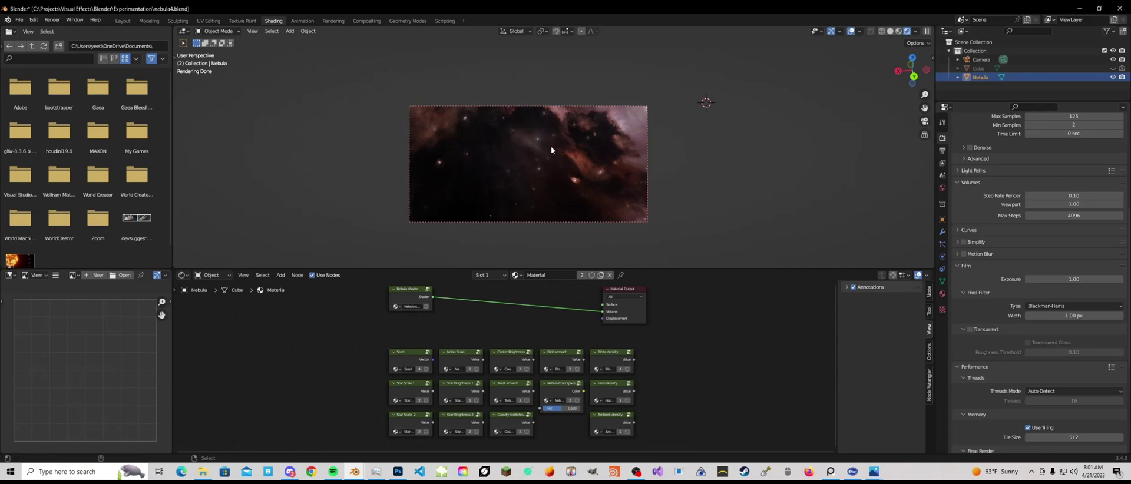
key(ctrl+alt+b)
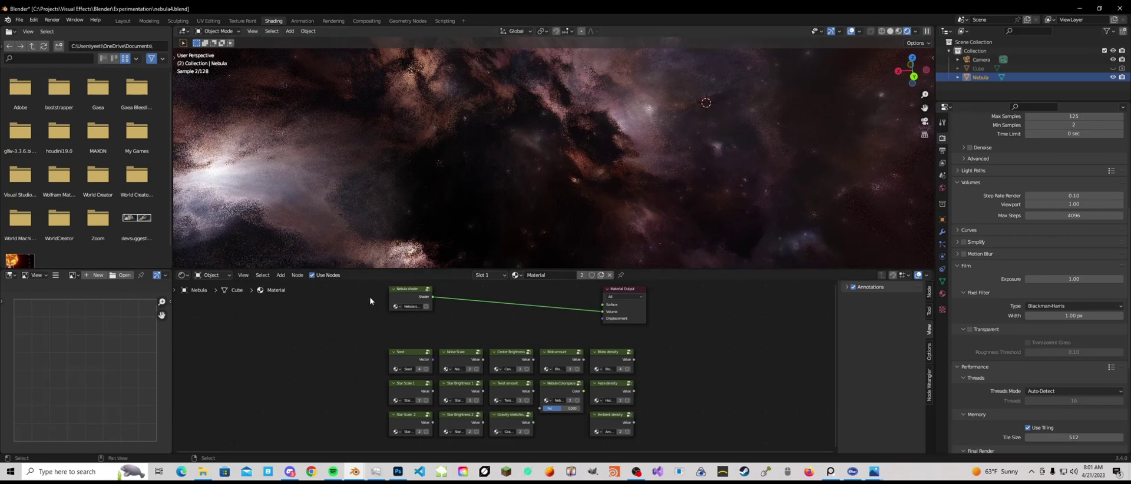
click(200, 474)
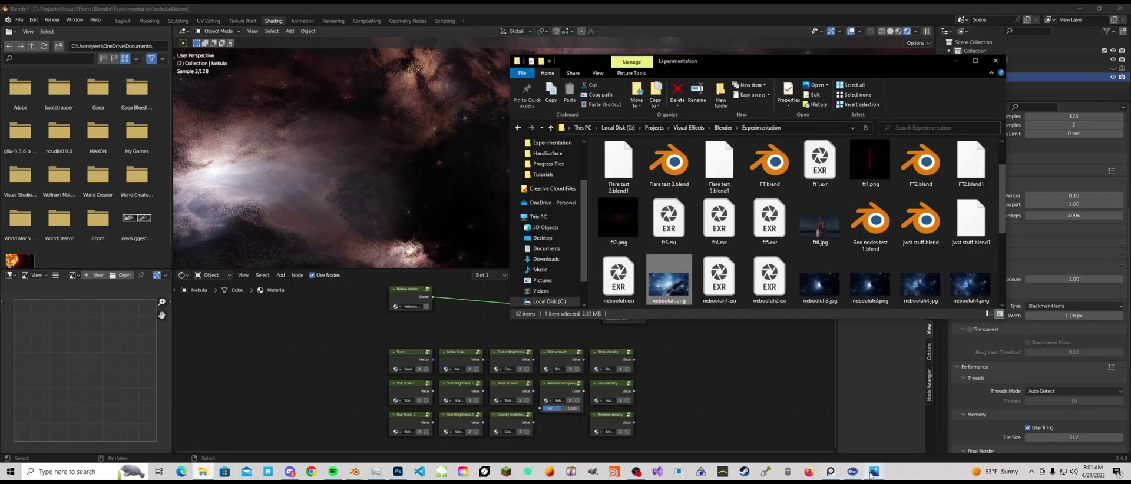
- Bring the Photos viewer back and advance from nebooluh15.png to nebooluh18.png
click(874, 471)
click(950, 419)
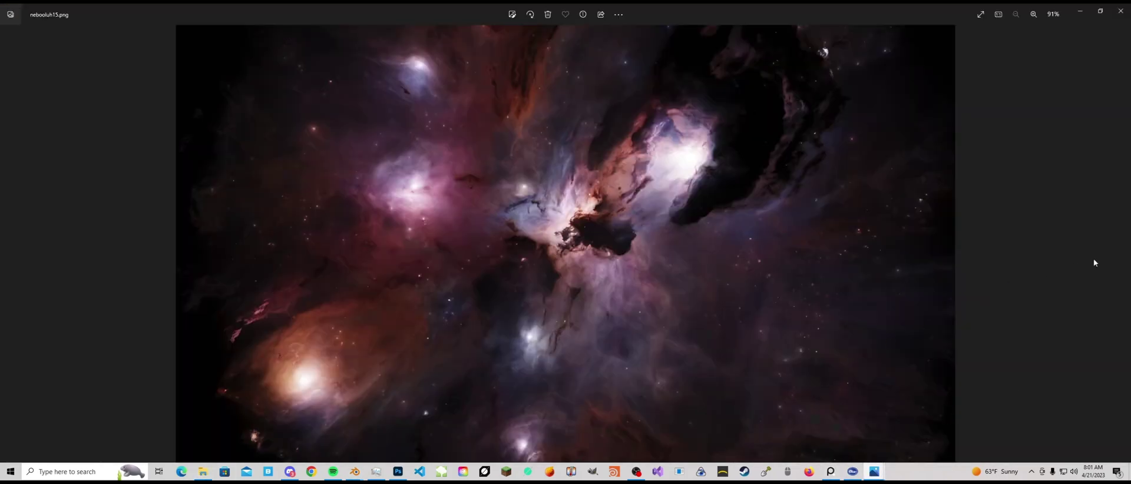
click(1124, 243)
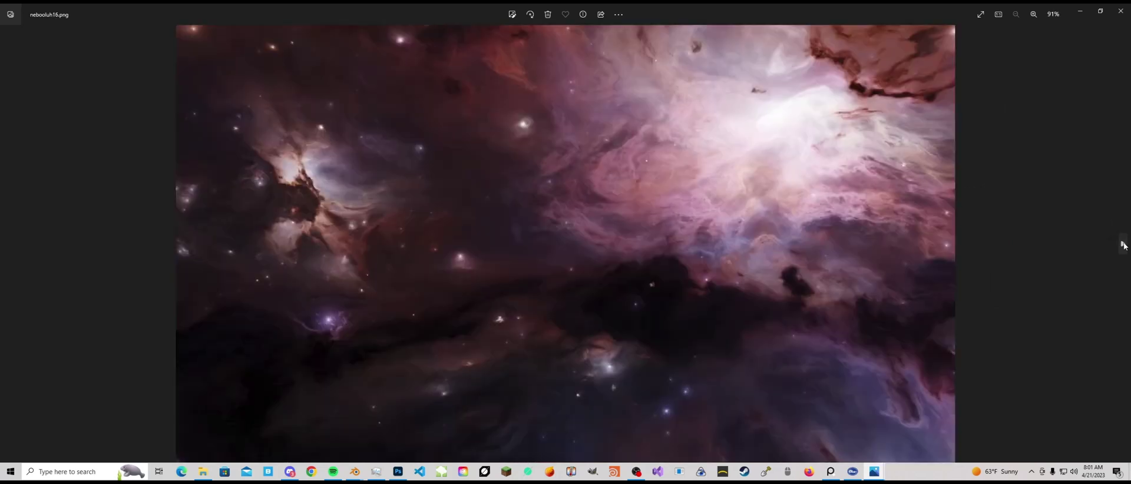
click(1123, 244)
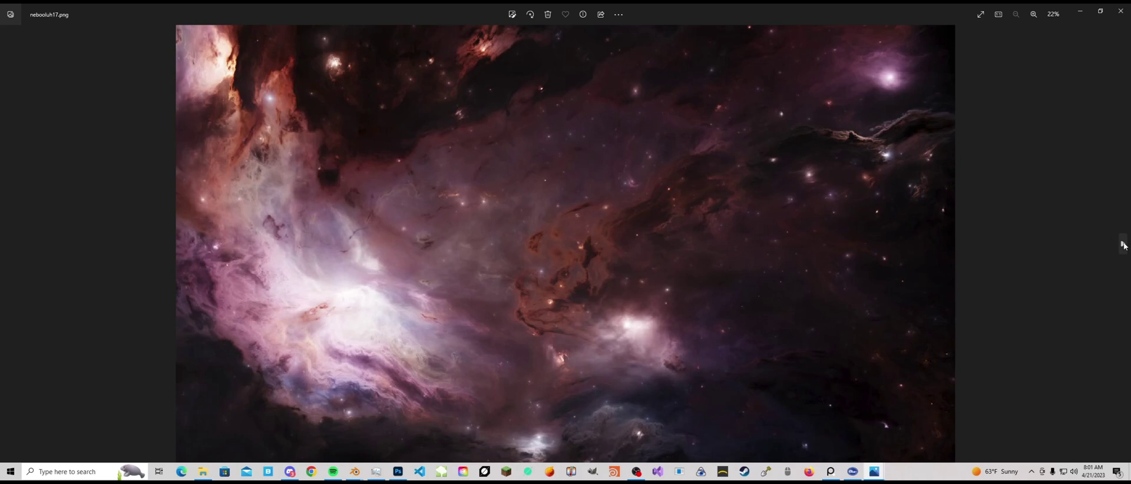
click(1124, 245)
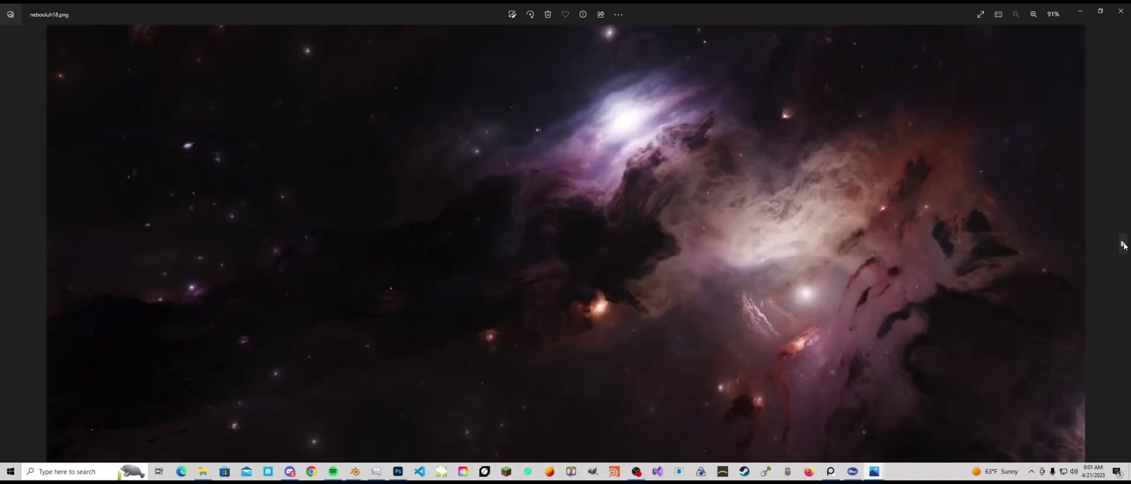
- Zoom in on nebooluh18.png, then advance to nebooluh19.png and zoom into it
scroll(449, 222, up, 2)
scroll(472, 293, up, 3)
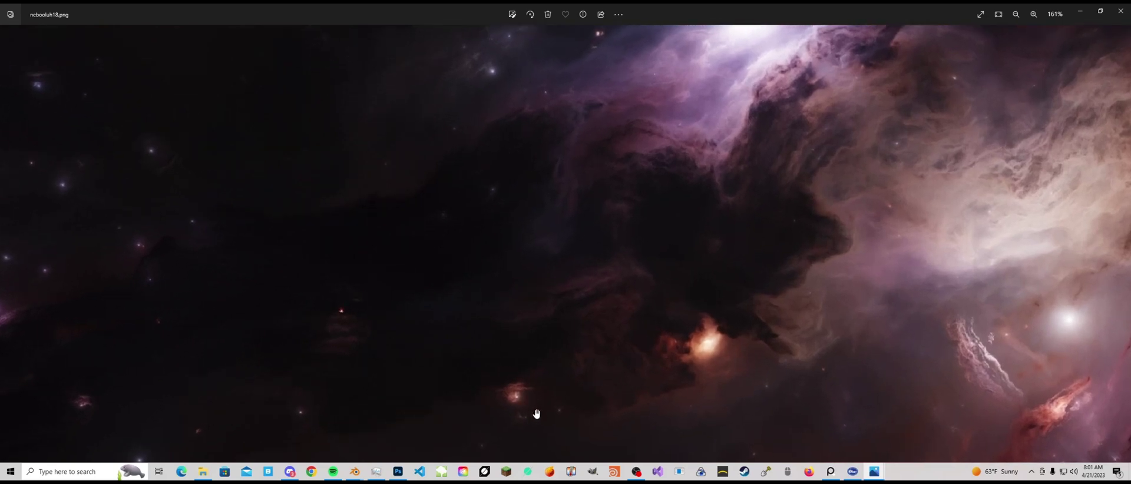
scroll(537, 415, down, 3)
scroll(585, 393, down, 2)
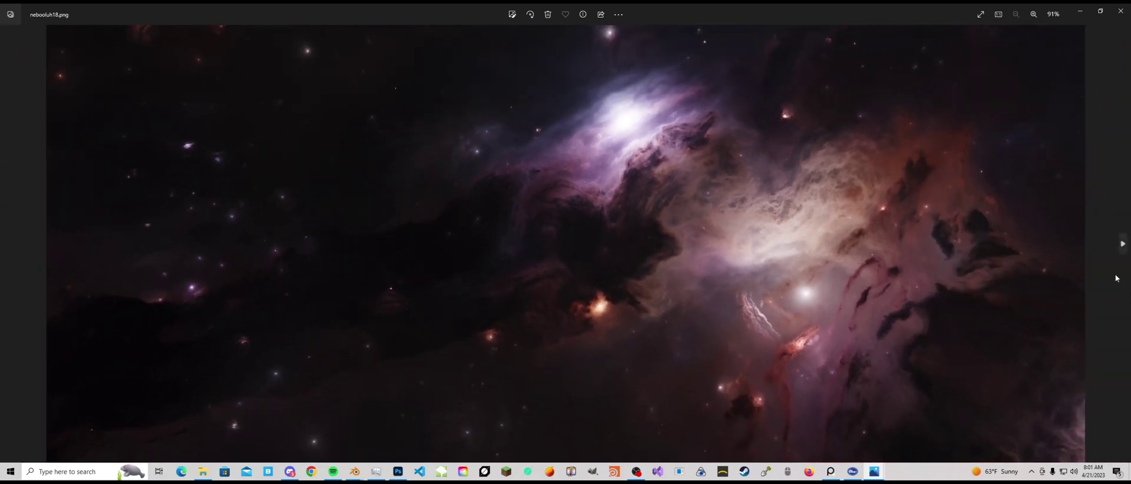
click(1125, 251)
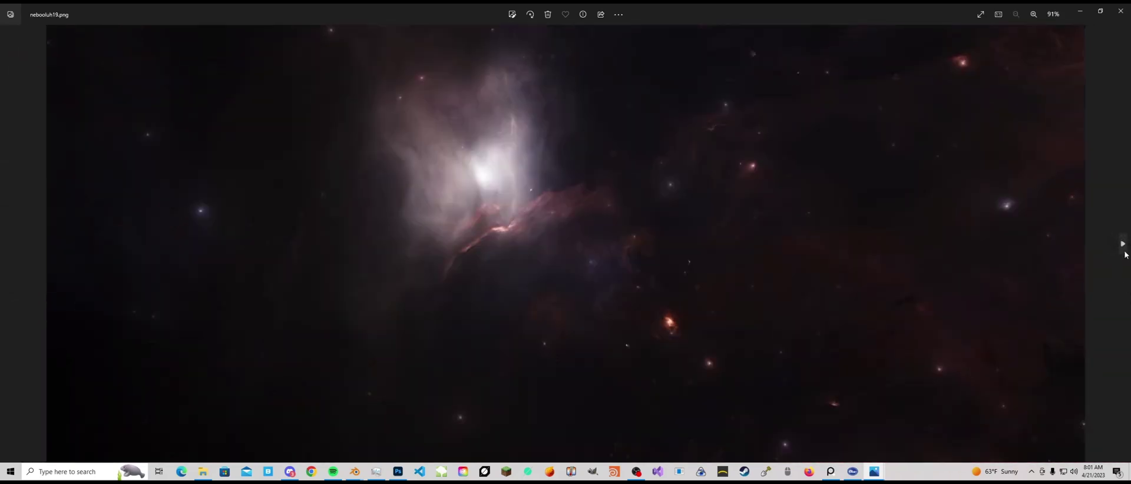
scroll(784, 335, up, 4)
scroll(748, 306, up, 3)
scroll(689, 244, up, 3)
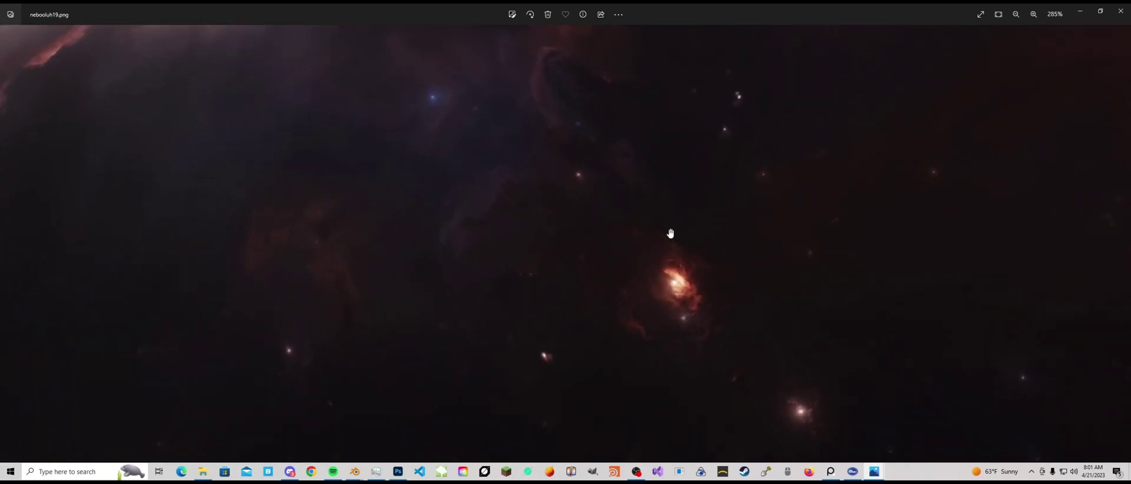
scroll(729, 350, down, 5)
scroll(637, 259, down, 2)
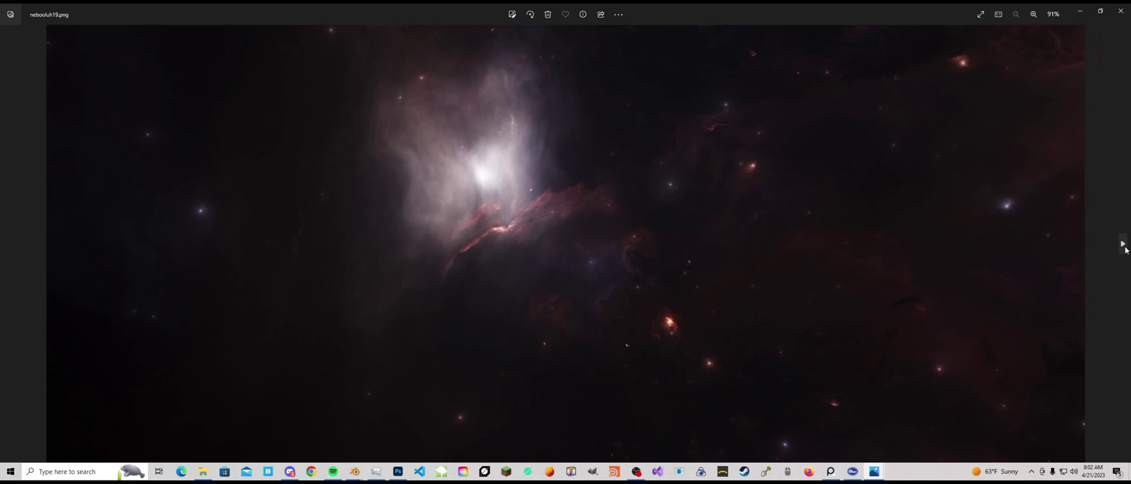
- Glance at test2.png, go back to nebooluh19.png, then switch to Blender
click(1125, 248)
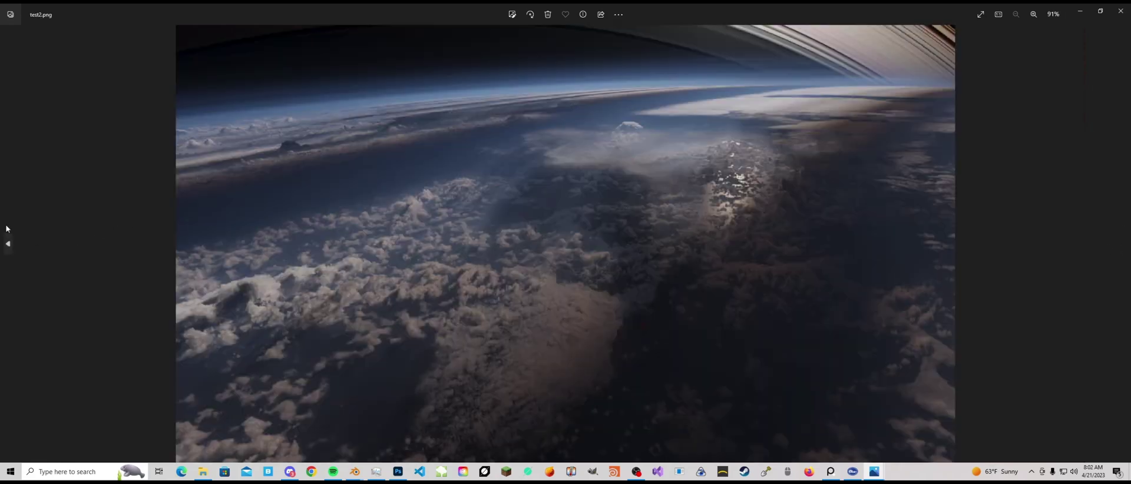
click(8, 241)
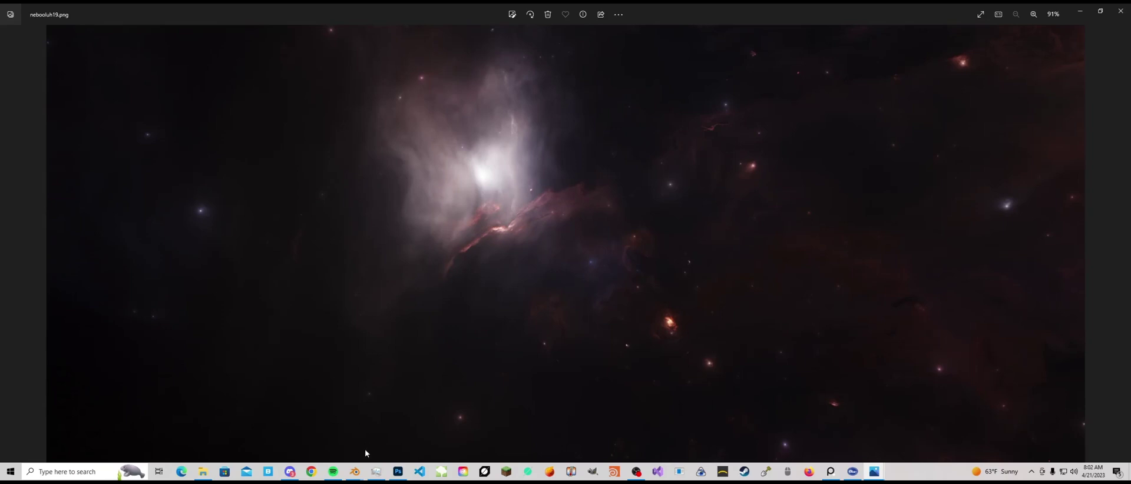
mouse_move(354, 472)
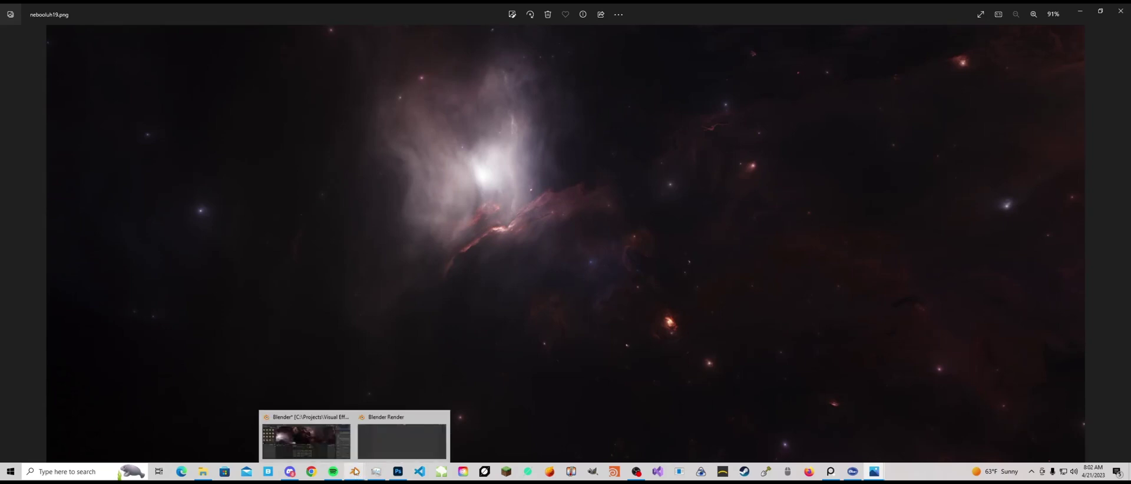
click(330, 442)
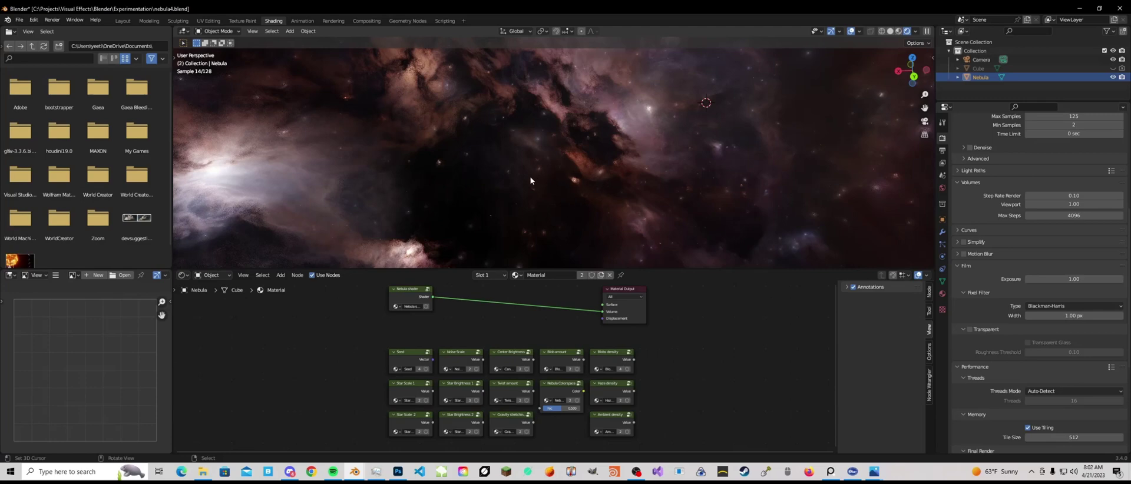
- Orbit around the nebula and frame the selected nebula parameter nodes
middle_drag(509, 173, 475, 313)
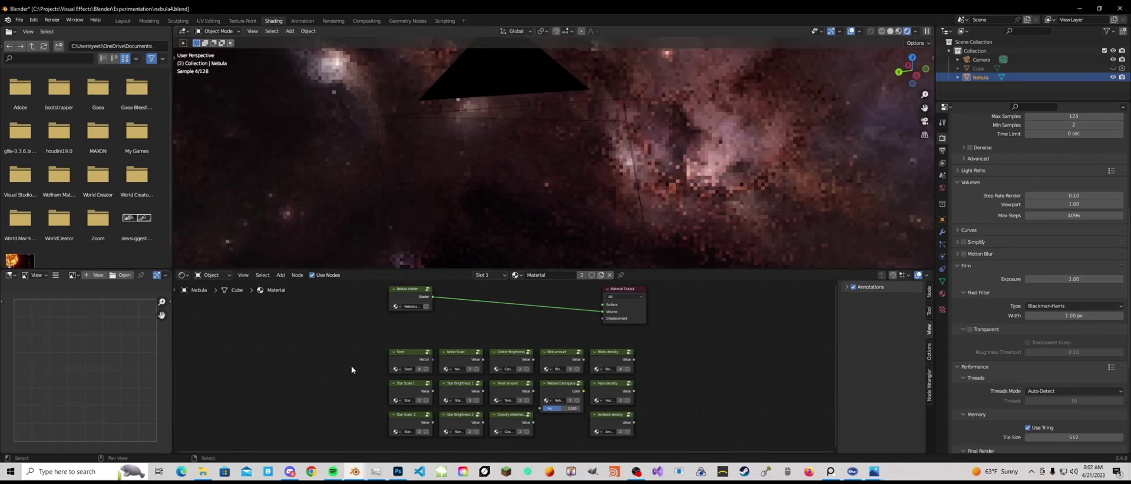
scroll(351, 366, down, 2)
drag(367, 361, 603, 433)
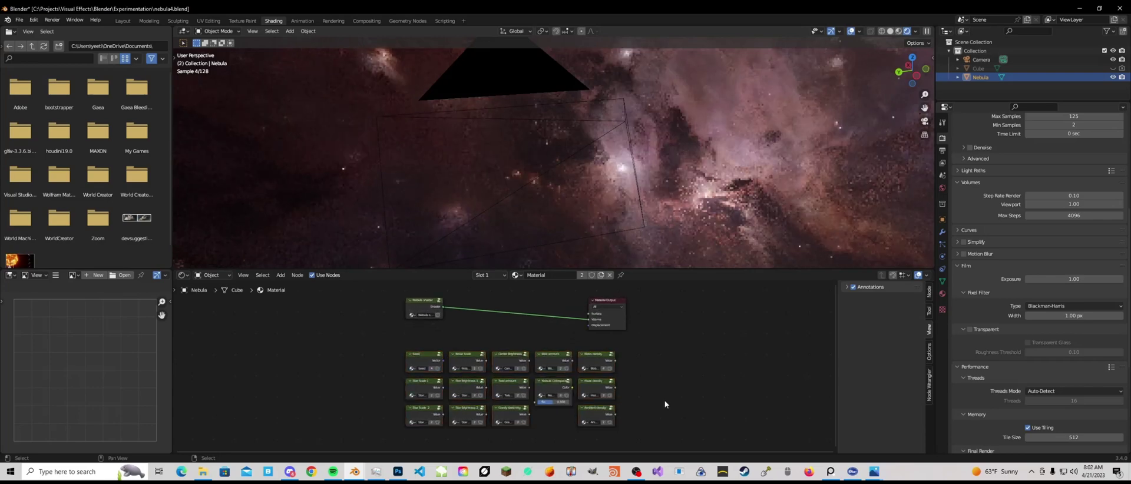
key(KP_Decimal)
scroll(530, 374, down, 2)
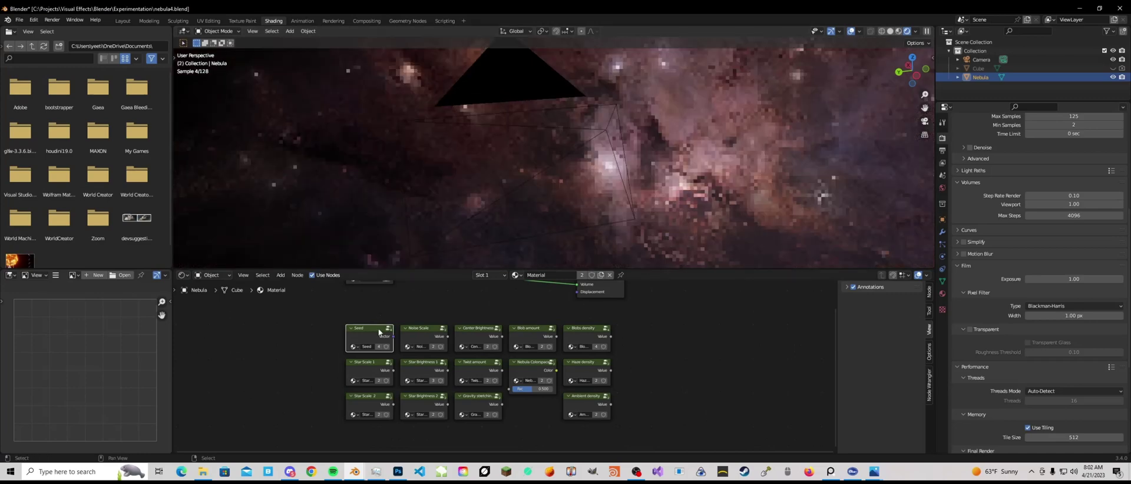
- Inspect the Seed group and restrict rendering to a rectangle around the nebula
key(Tab)
scroll(431, 368, up, 2)
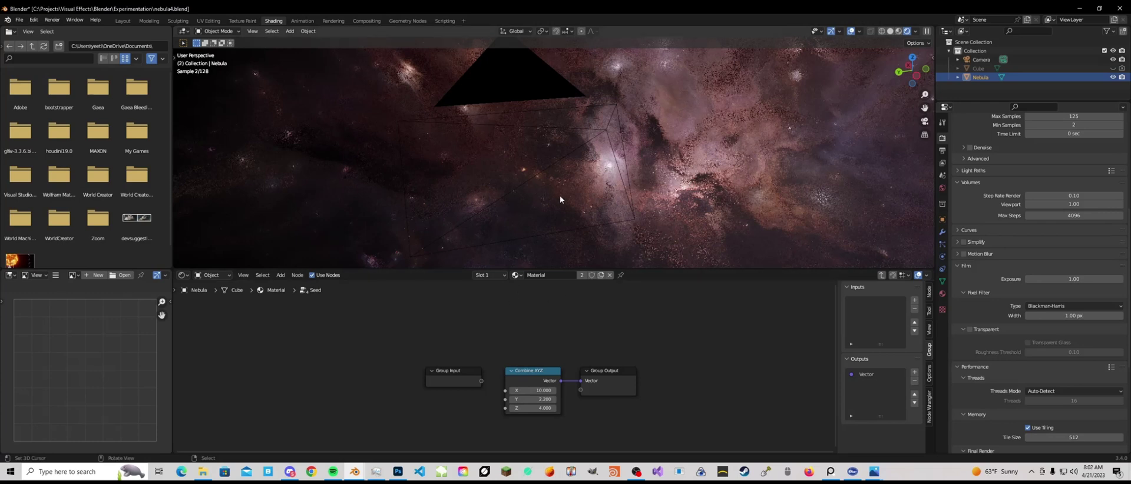
key(b)
drag(445, 94, 641, 244)
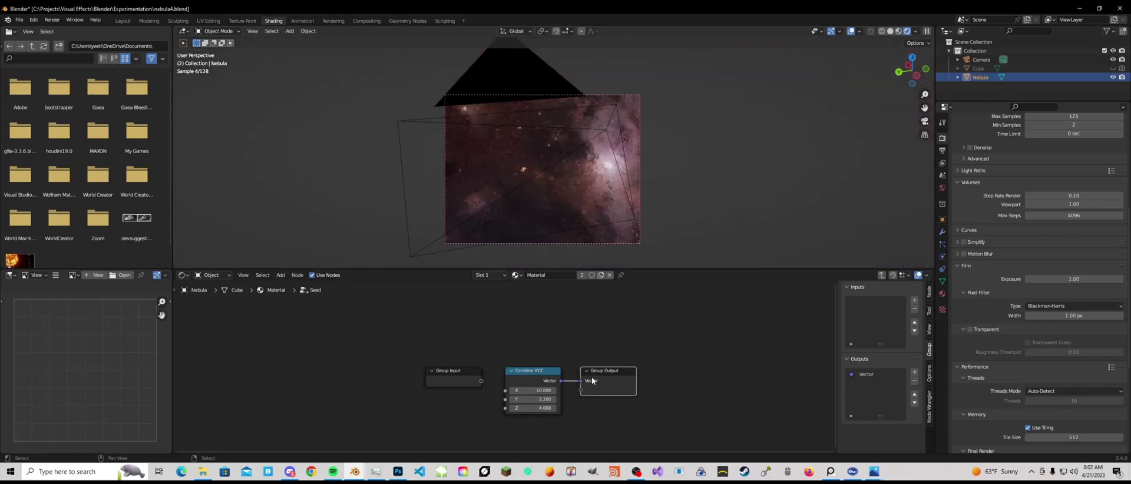
key(Tab)
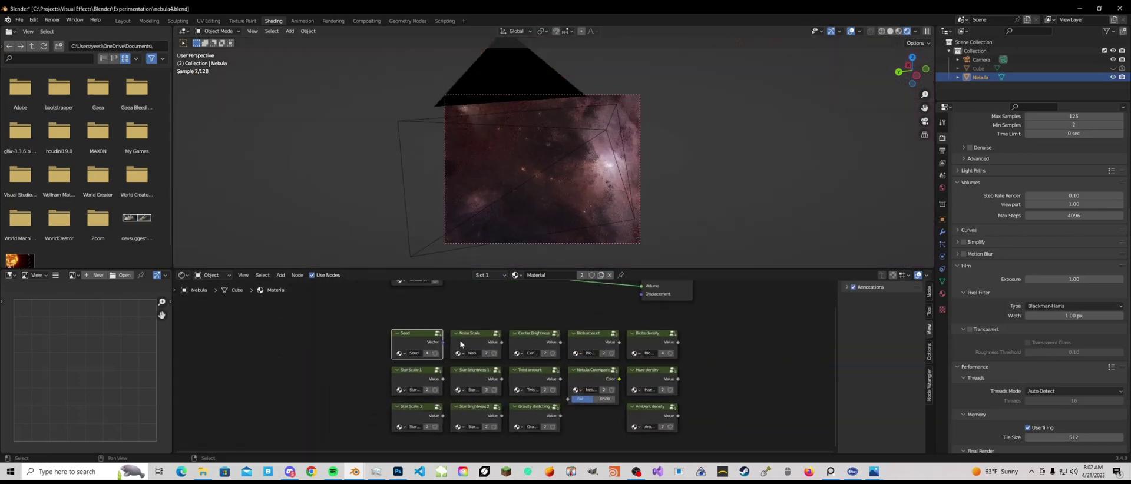
- Try a Noise Scale of 2 in its group, then return it to 1
click(462, 345)
key(Tab)
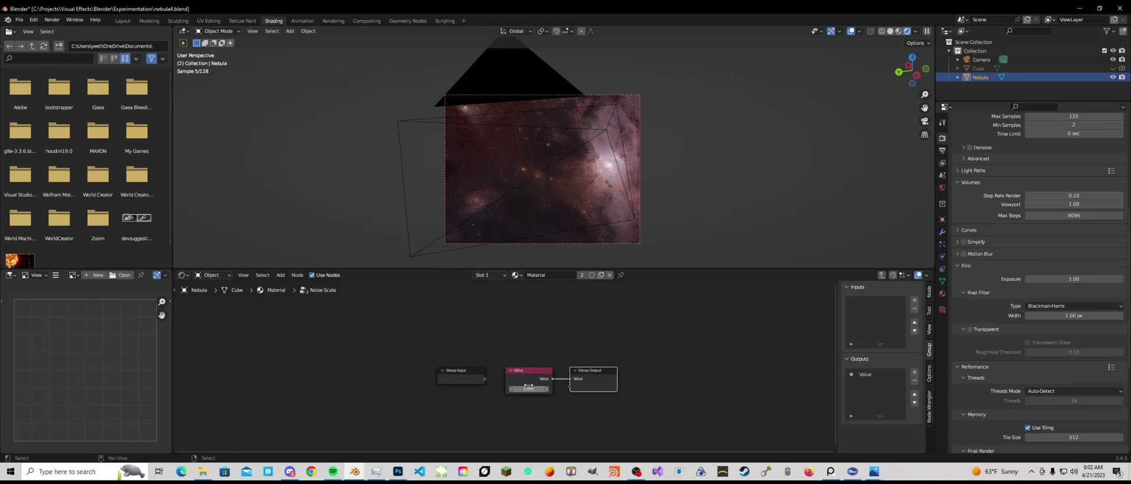
click(513, 390)
text(2)
key(Return)
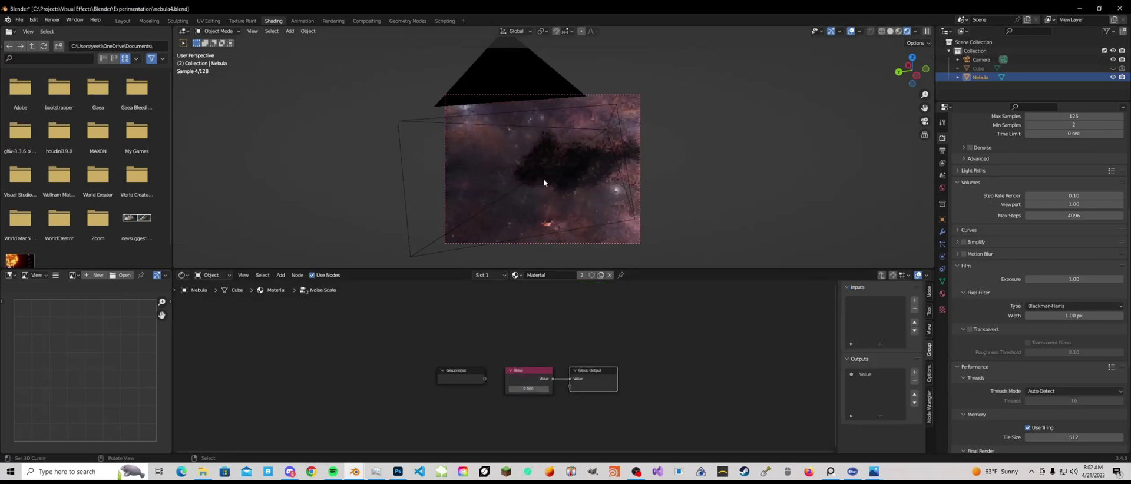
scroll(544, 178, up, 3)
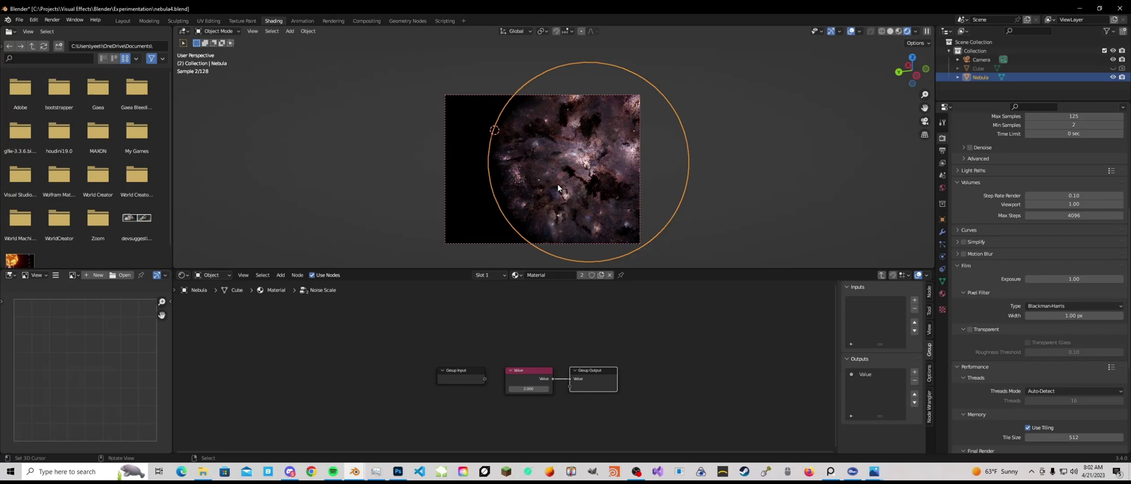
click(529, 389)
text(1)
key(Return)
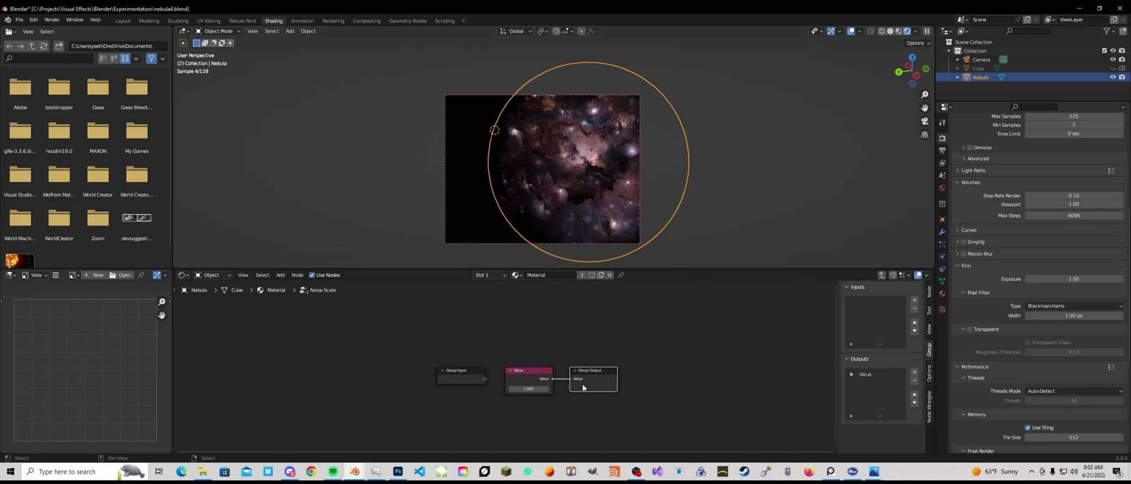
key(Tab)
- Open the Star Scale 1 group and lower its value from 3 to 1
click(395, 372)
key(Tab)
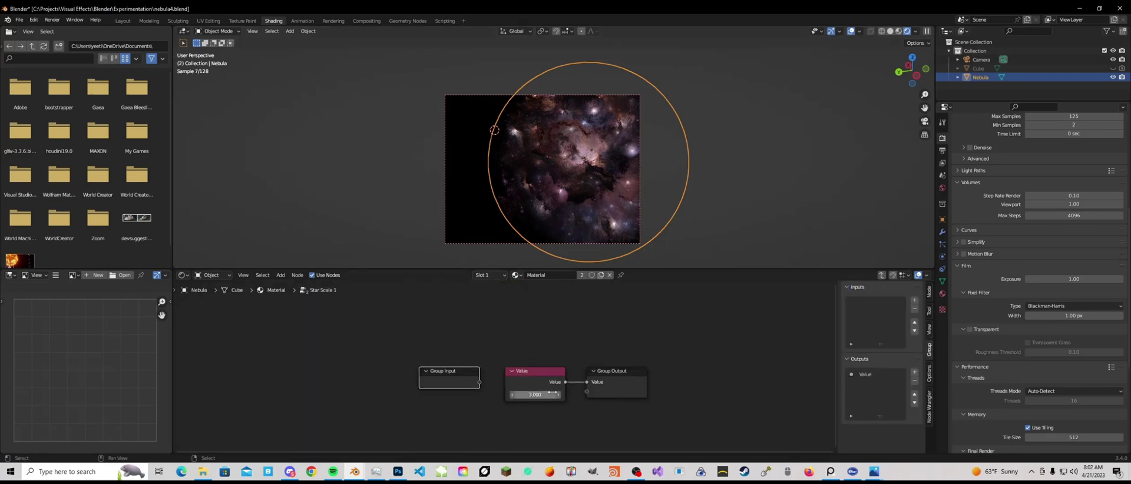
key(Tab)
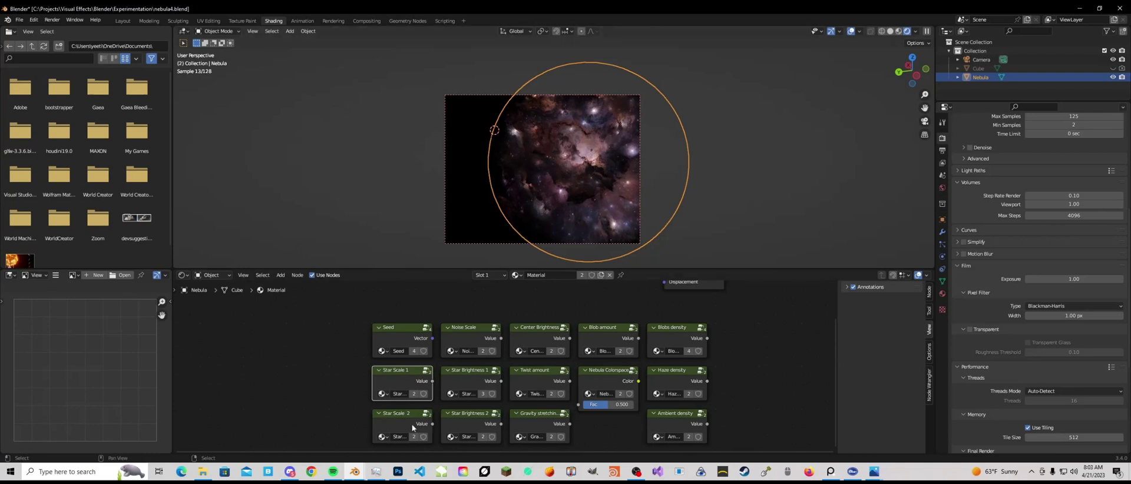
key(Tab)
click(533, 395)
text(1)
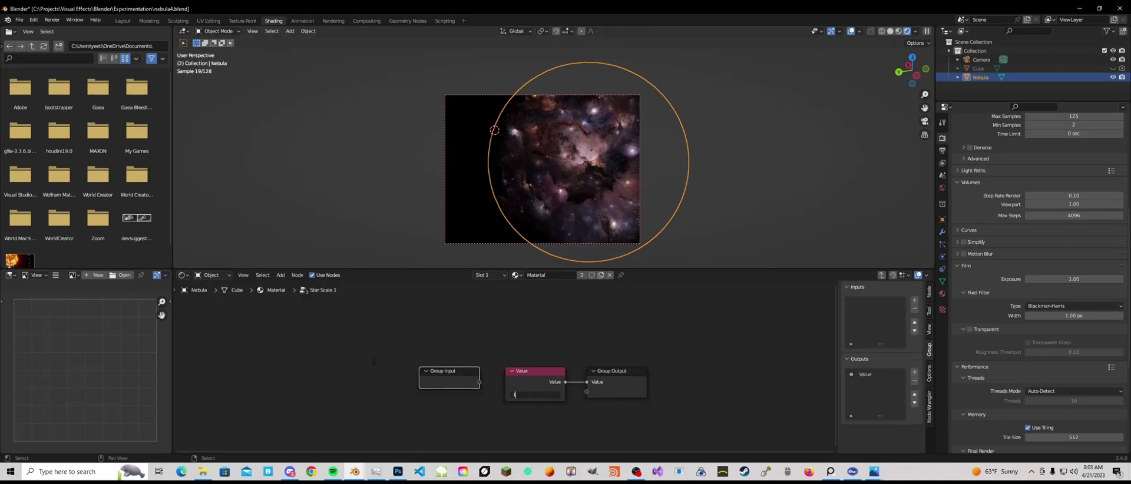
key(Return)
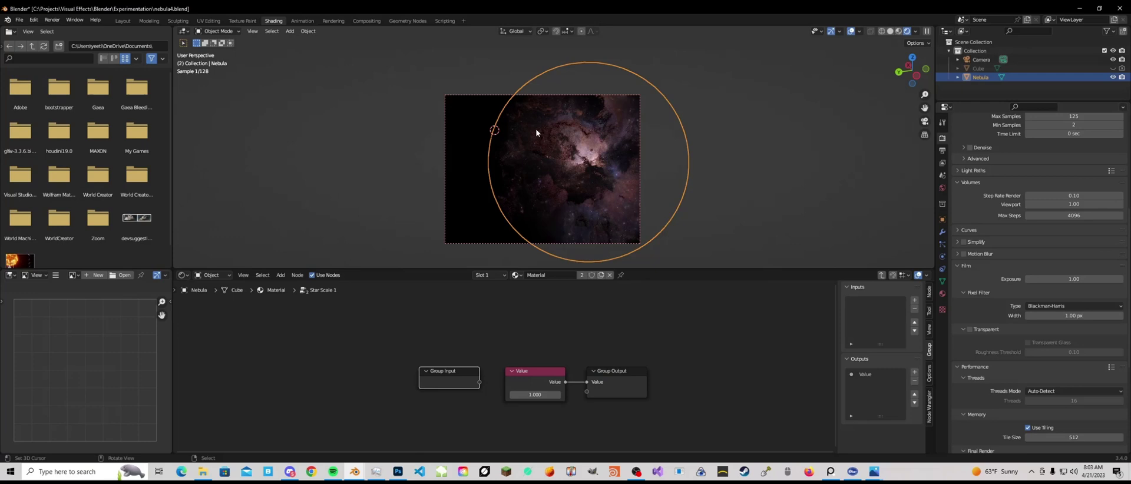
- Try Star Scale 1 at 2 and 6, then settle back on 1
click(535, 394)
text(2)
key(Return)
click(540, 394)
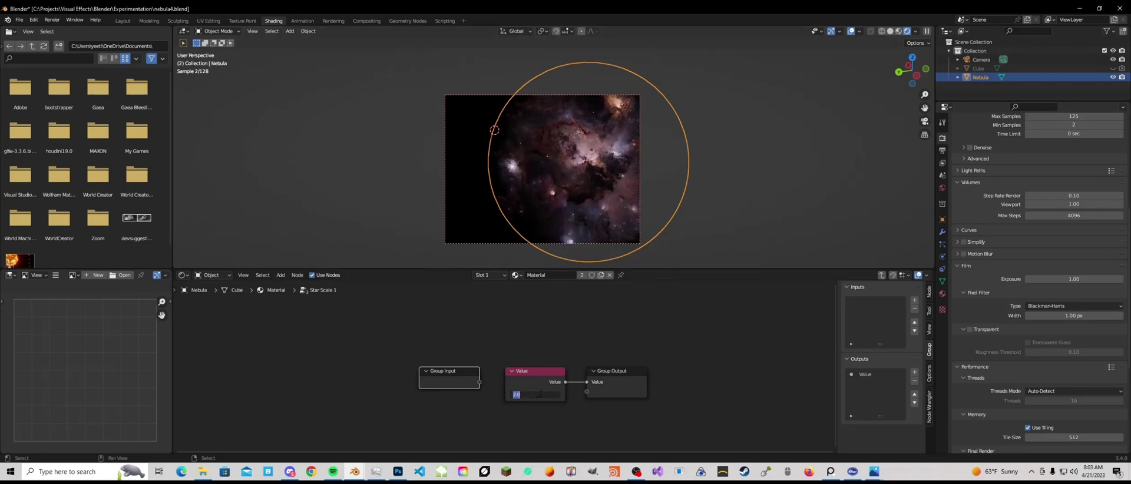
text(6)
key(Return)
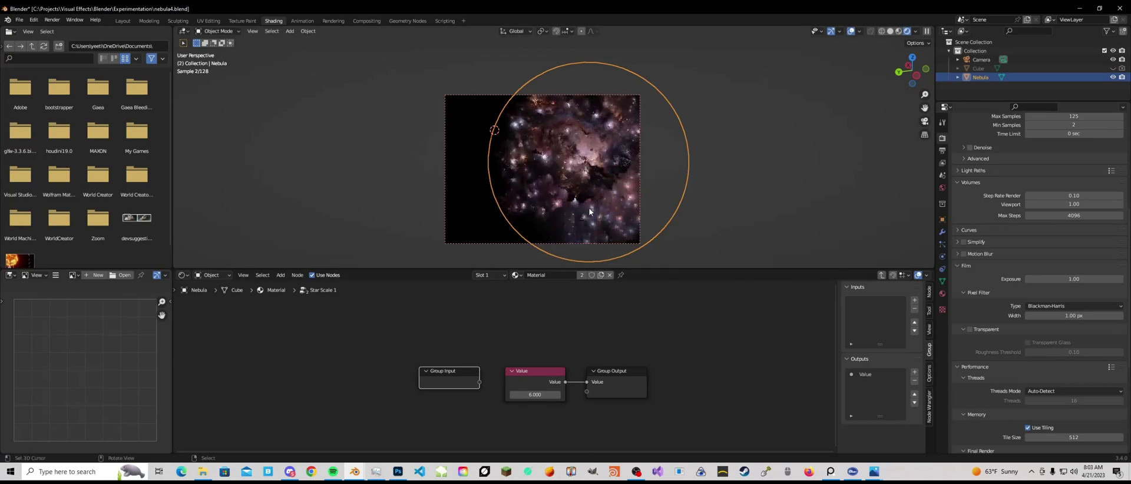
click(530, 395)
text(1)
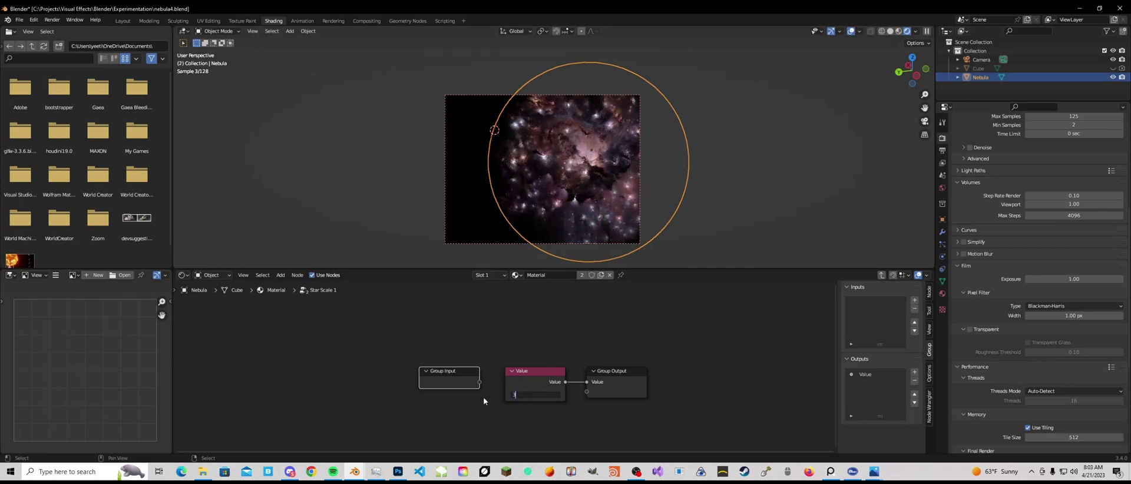
key(Return)
key(Tab)
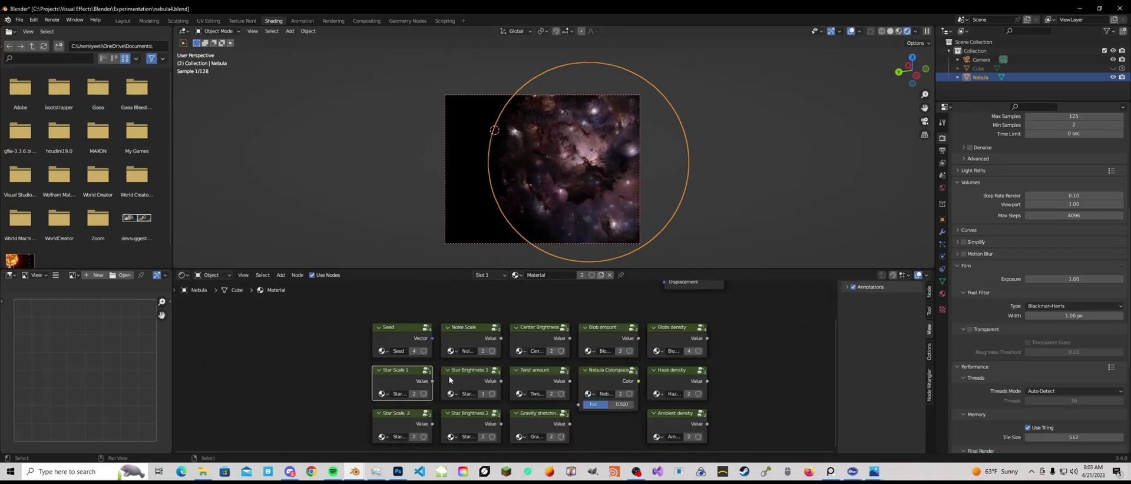
click(406, 410)
key(Tab)
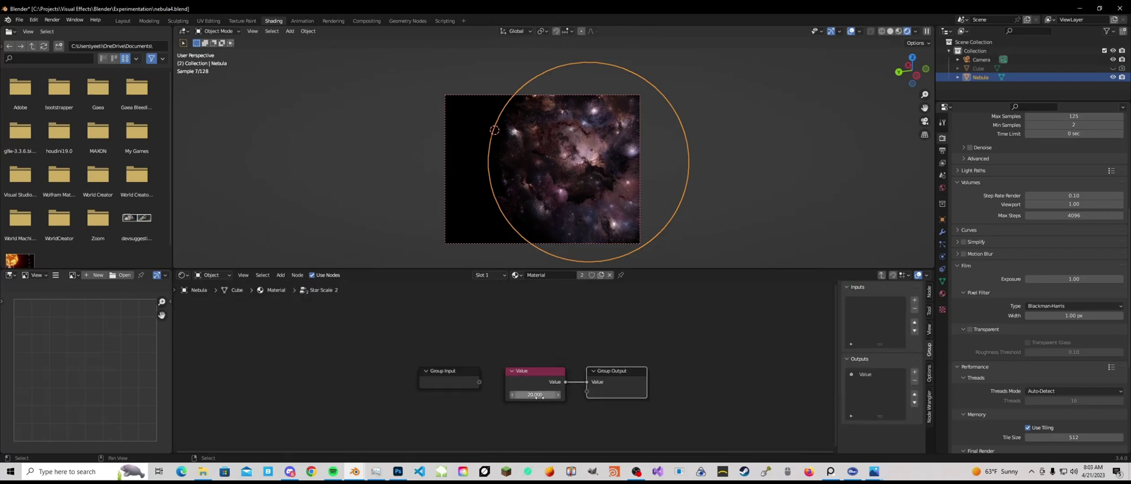
key(Tab)
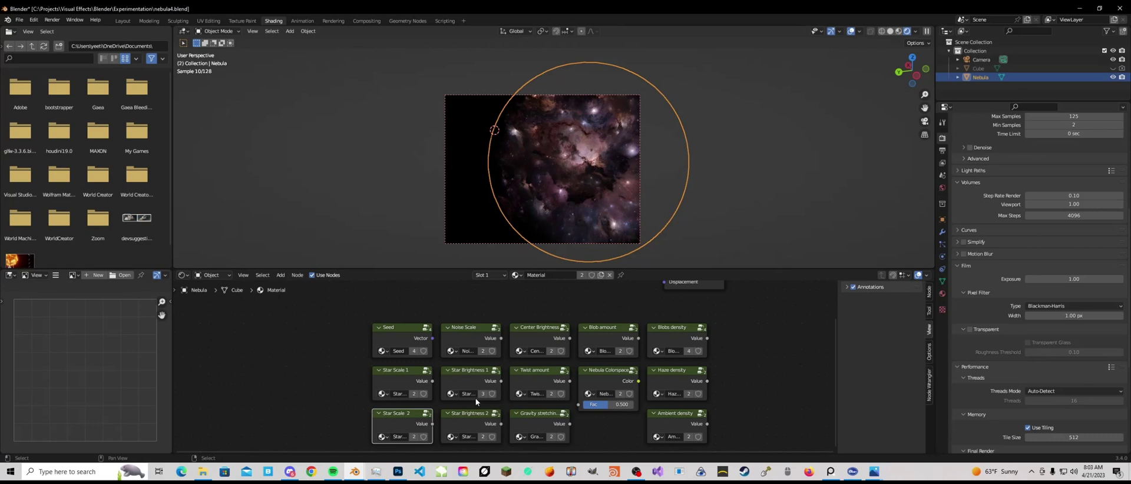
scroll(461, 412, up, 1)
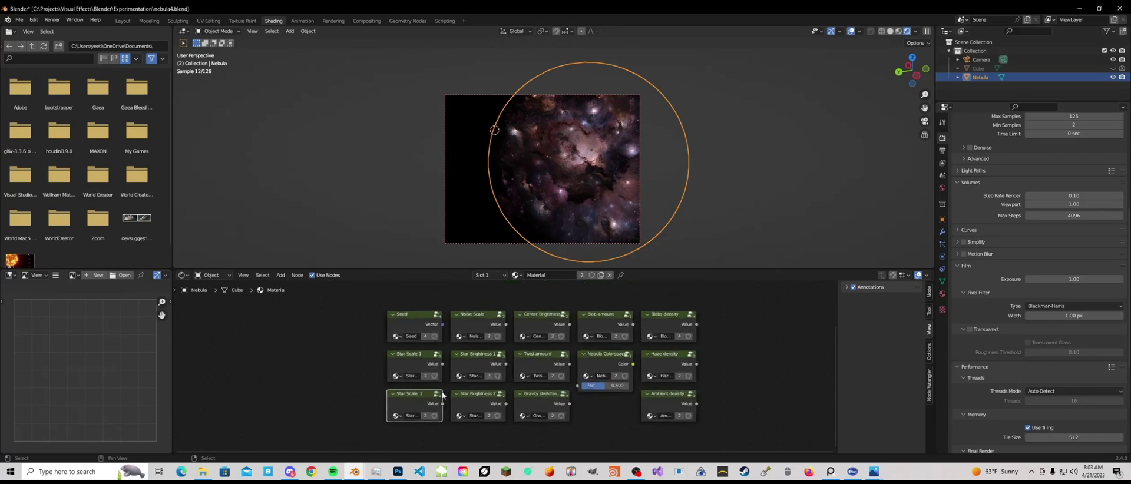
click(470, 372)
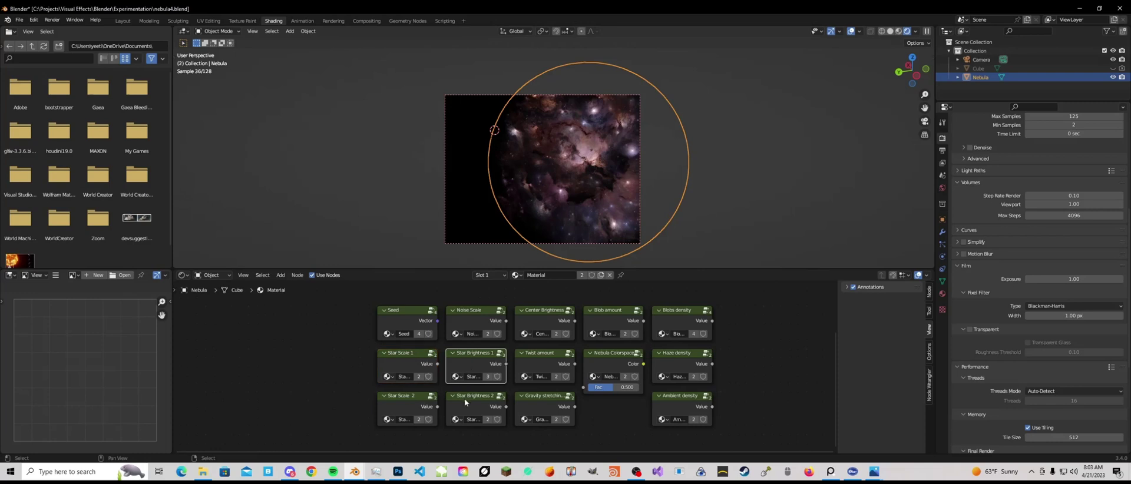
click(470, 311)
scroll(469, 312, up, 1)
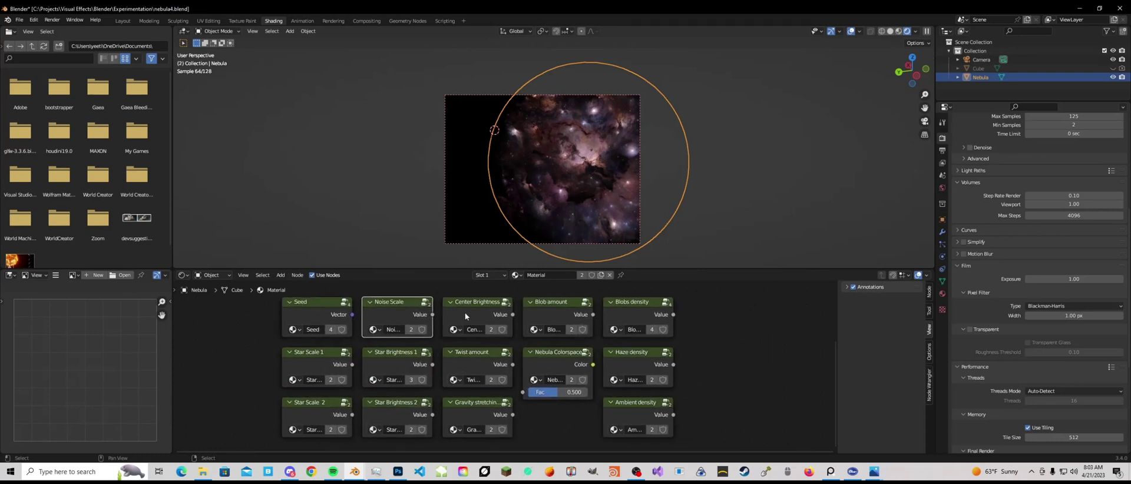
click(465, 316)
key(Tab)
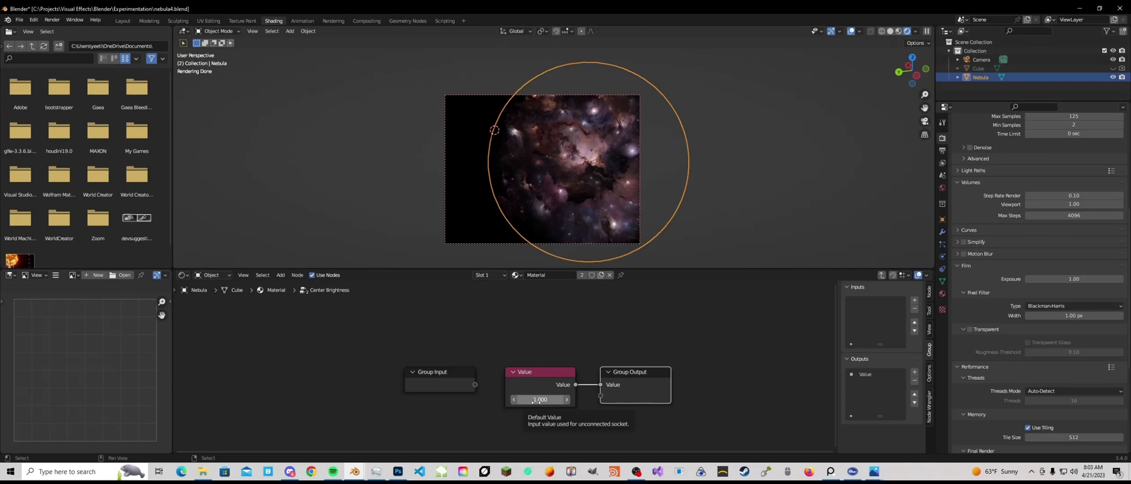
click(539, 400)
text(10)
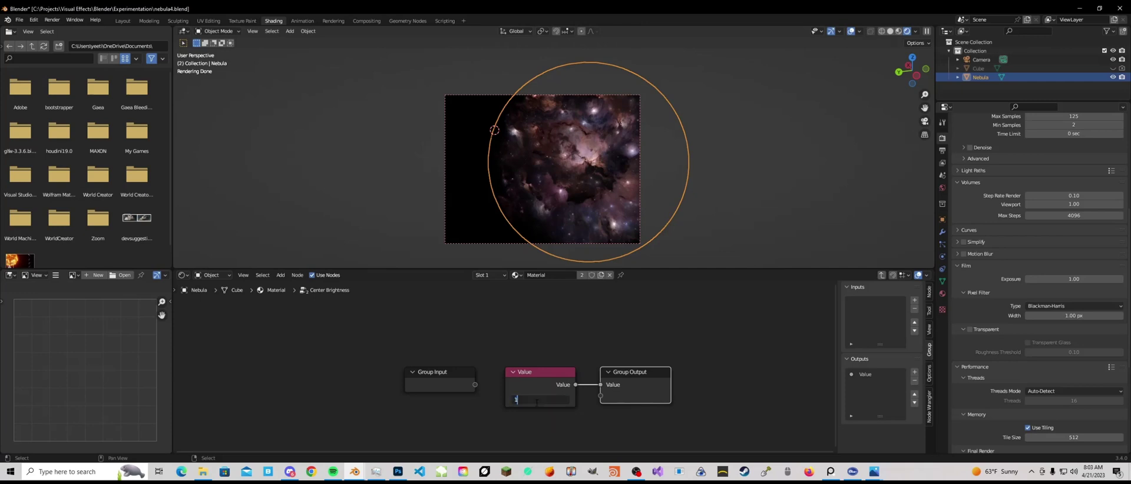
key(Return)
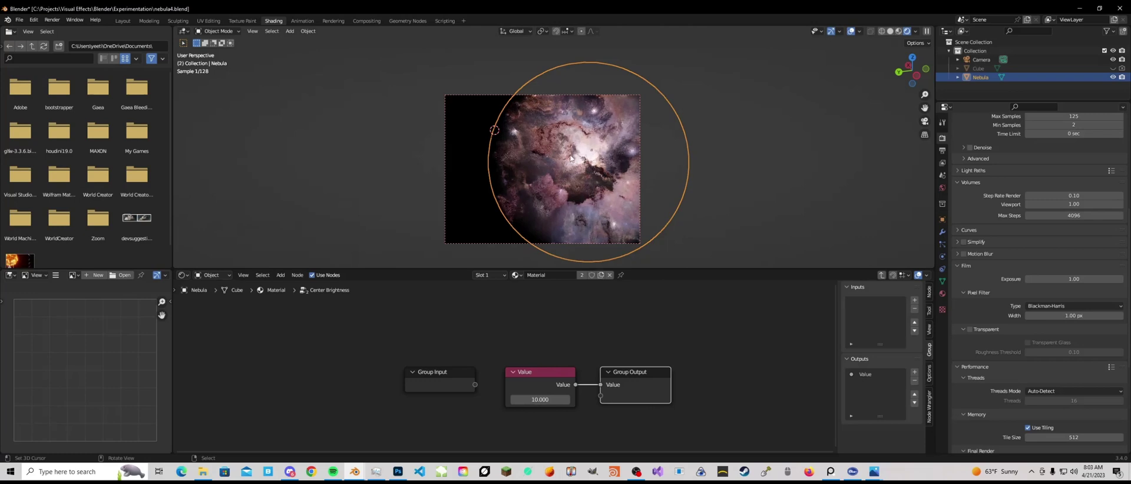
click(540, 400)
text(1)
- Leave Center Brightness at 1, then set Blob amount to 1 and nudge it to 1.100
key(Return)
key(Tab)
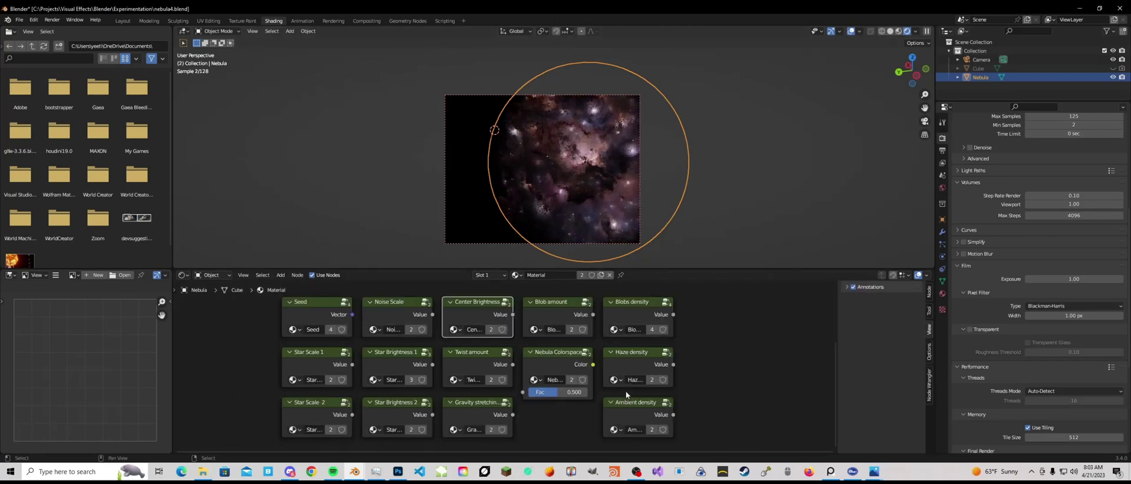
scroll(545, 367, up, 2)
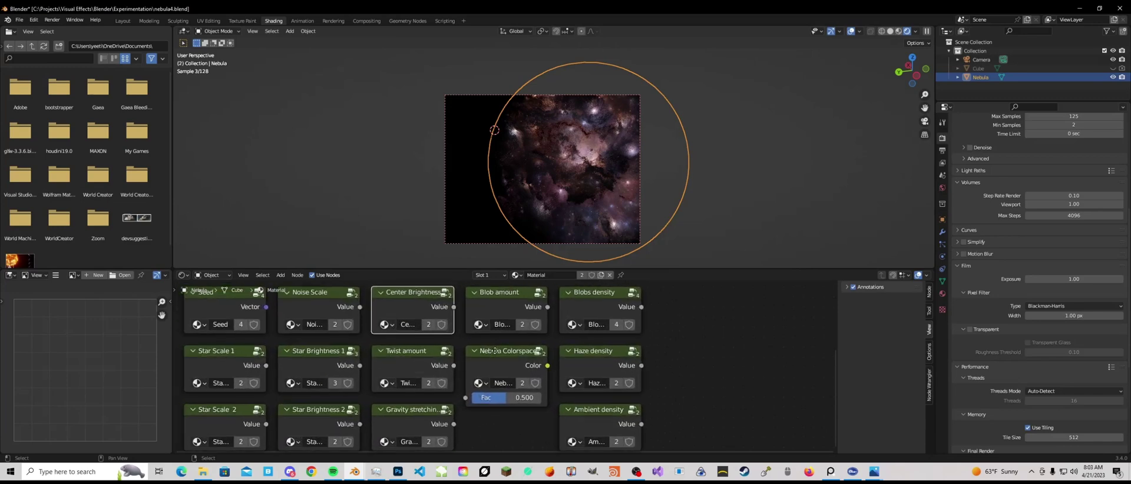
click(527, 323)
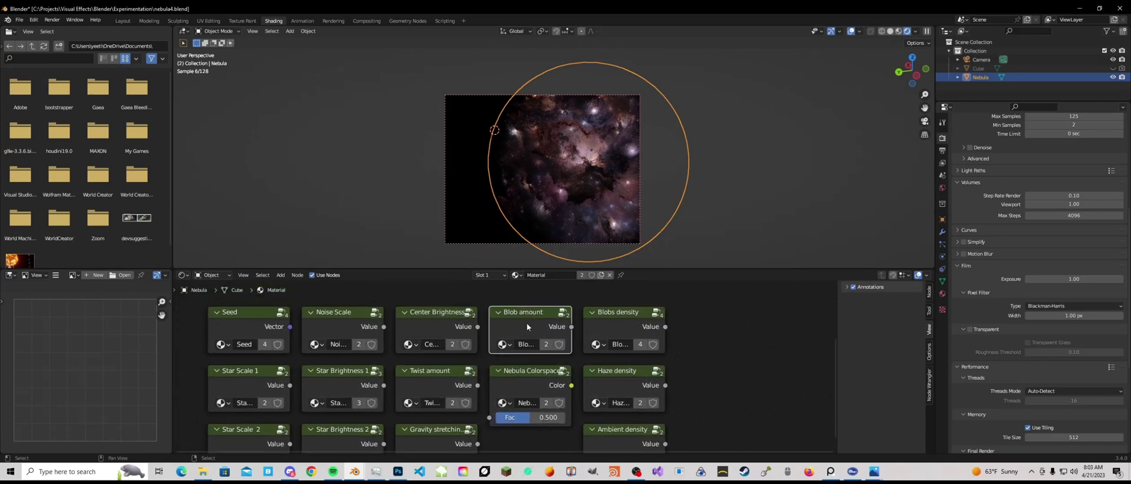
key(Tab)
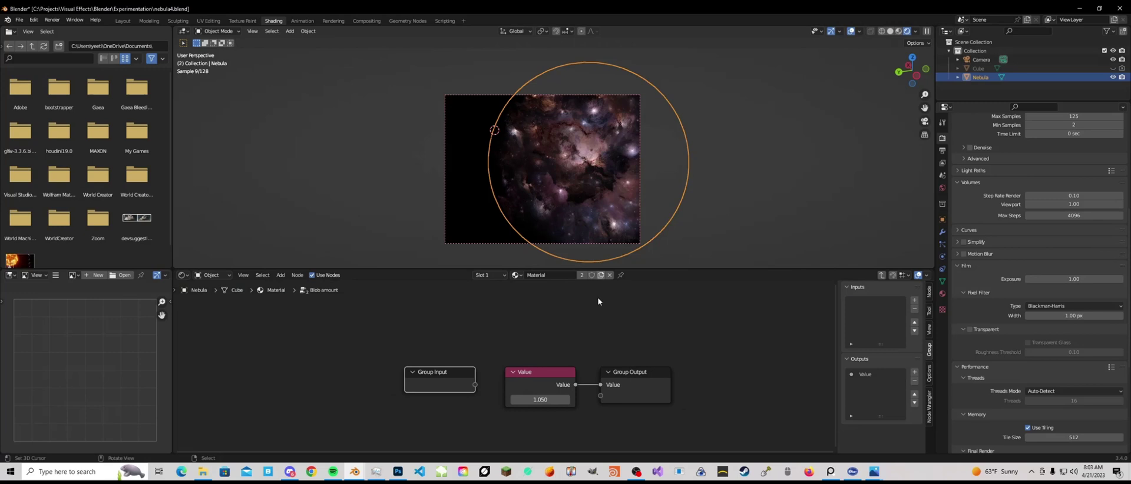
scroll(519, 377, up, 1)
click(546, 412)
text(1)
key(Return)
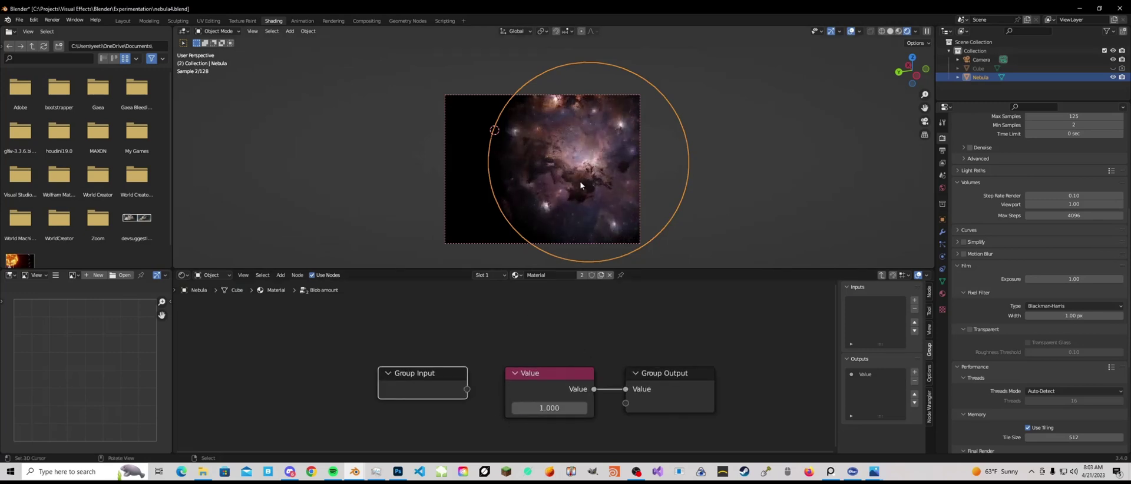
click(584, 409)
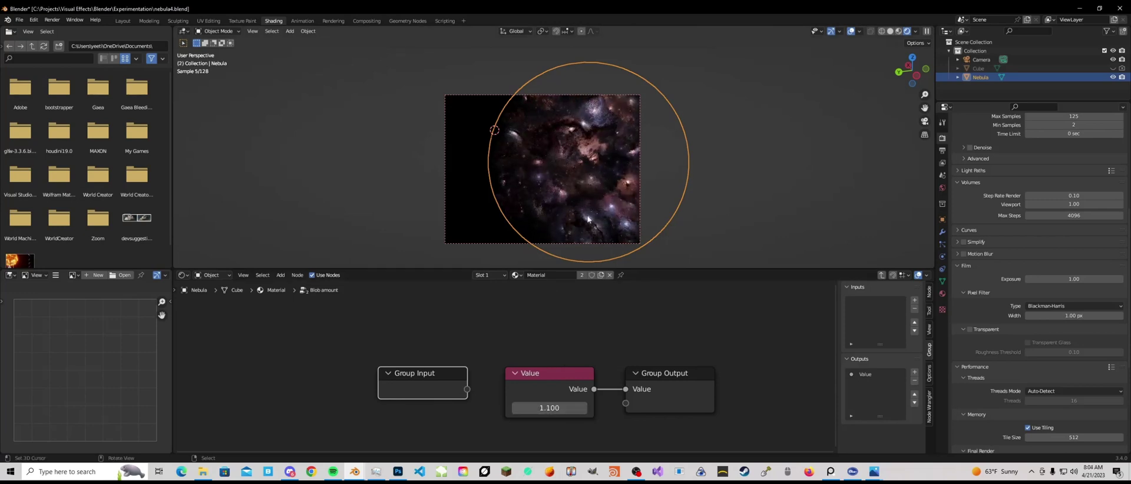
key(Tab)
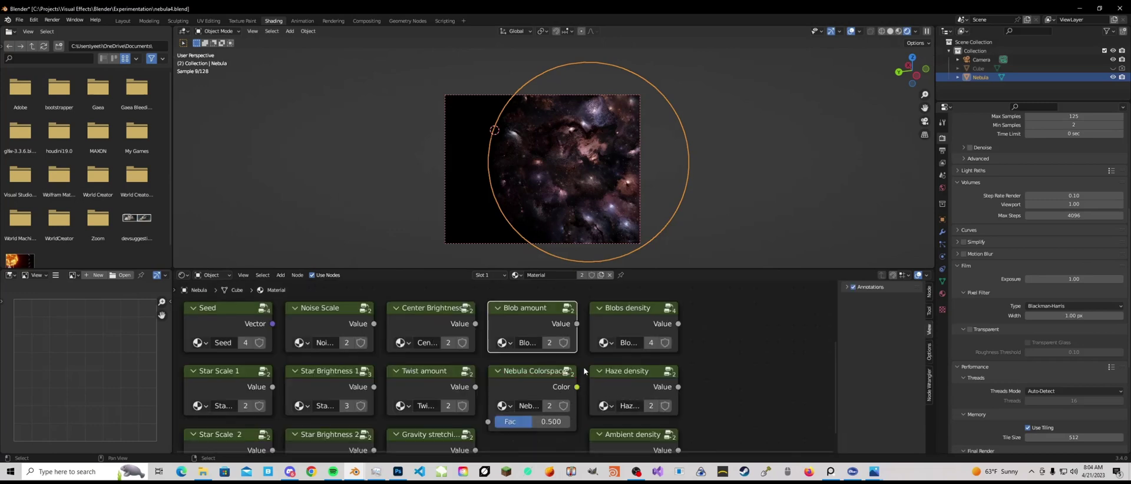
- Preview Blob amount stepped up to 1.300, then restore 1.100
mouse_move(584, 372)
middle_down()
mouse_move(617, 367)
mouse_move(595, 374)
middle_up()
key(Tab)
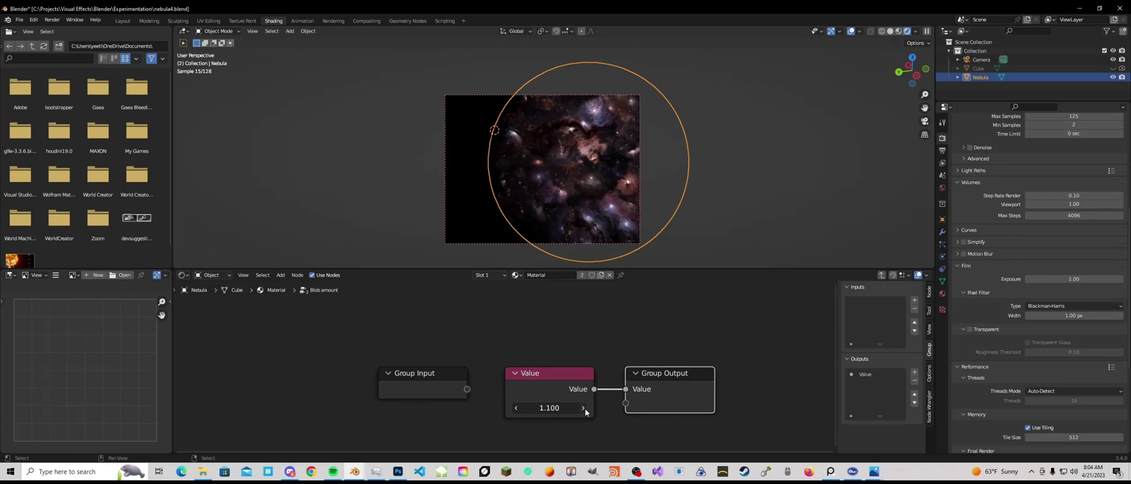
click(583, 408)
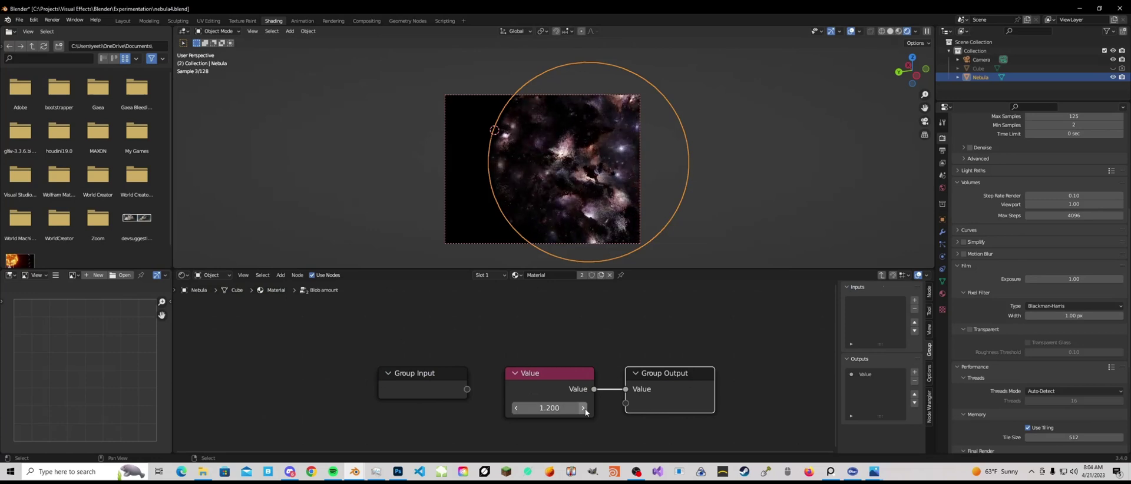
click(584, 408)
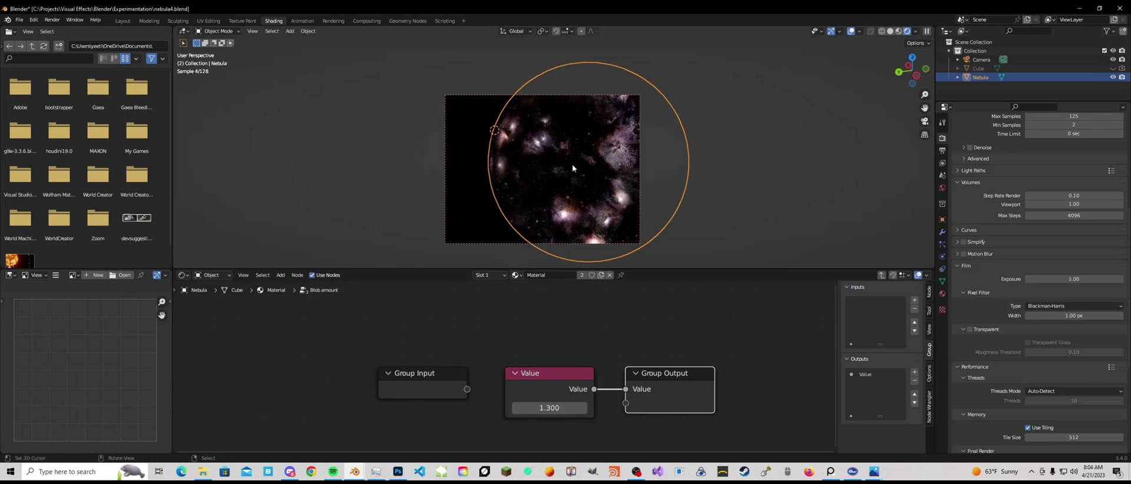
click(517, 409)
key(Tab)
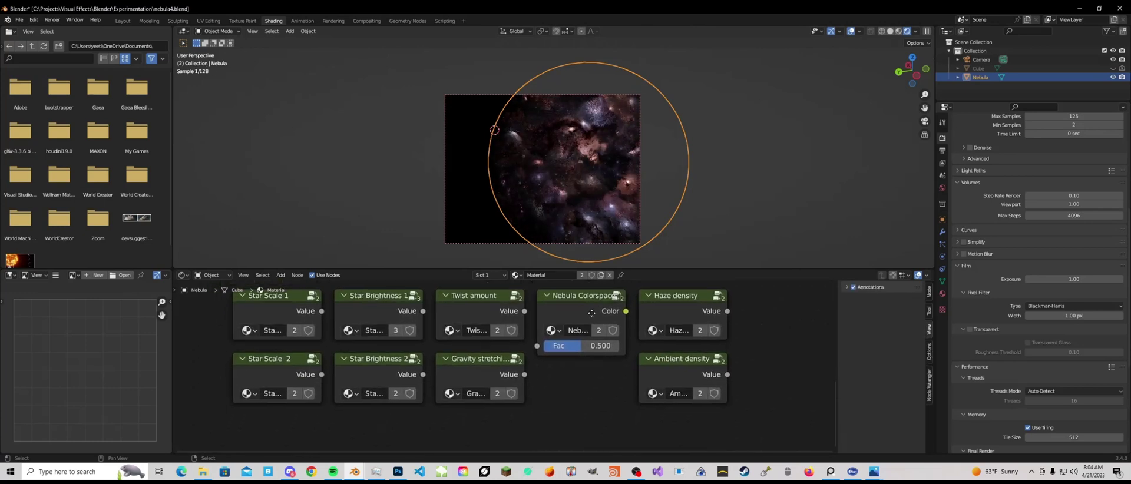
middle_drag(591, 313, 546, 353)
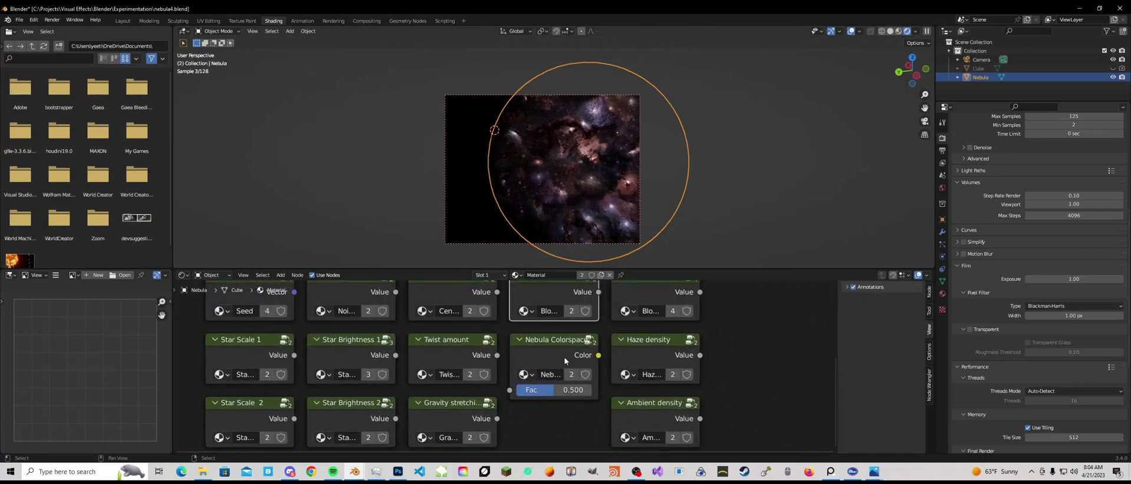
scroll(459, 370, down, 2)
- Inspect the Twist amount group with its nodes framed in view
click(465, 367)
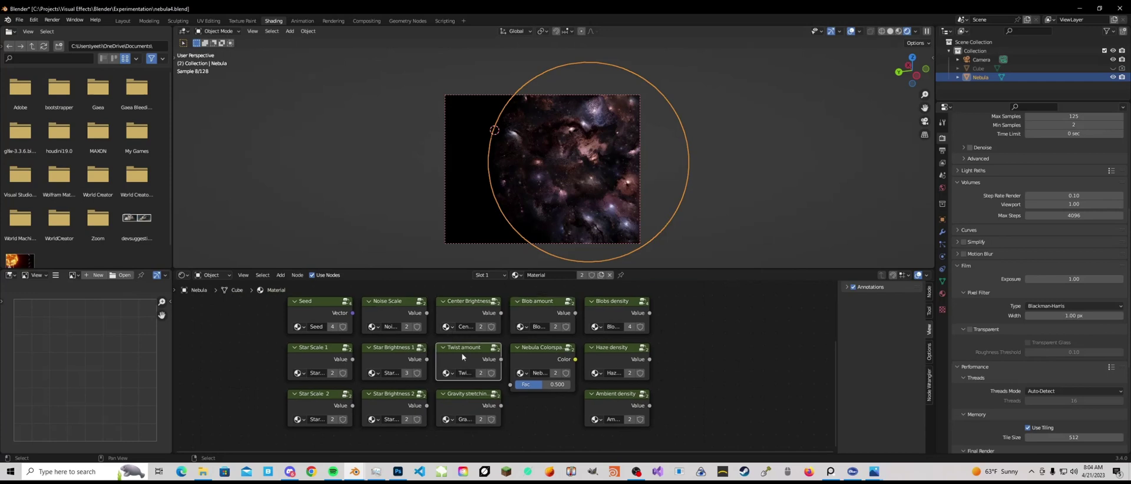
key(Tab)
key(Home)
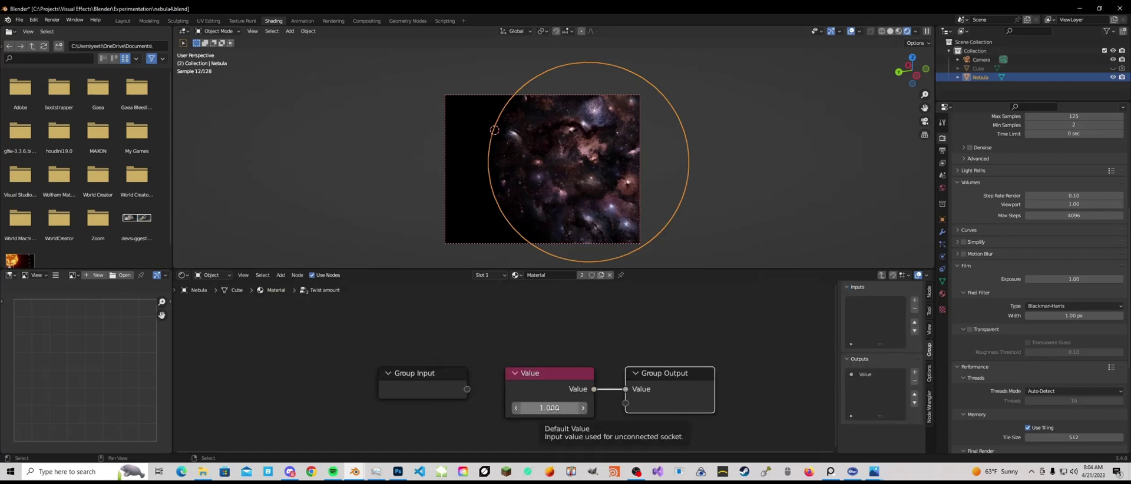
key(Tab)
- Clear the render region with Ctrl+Alt+B and set Blob amount to 1.000 after trying 0.900
click(561, 318)
key(Tab)
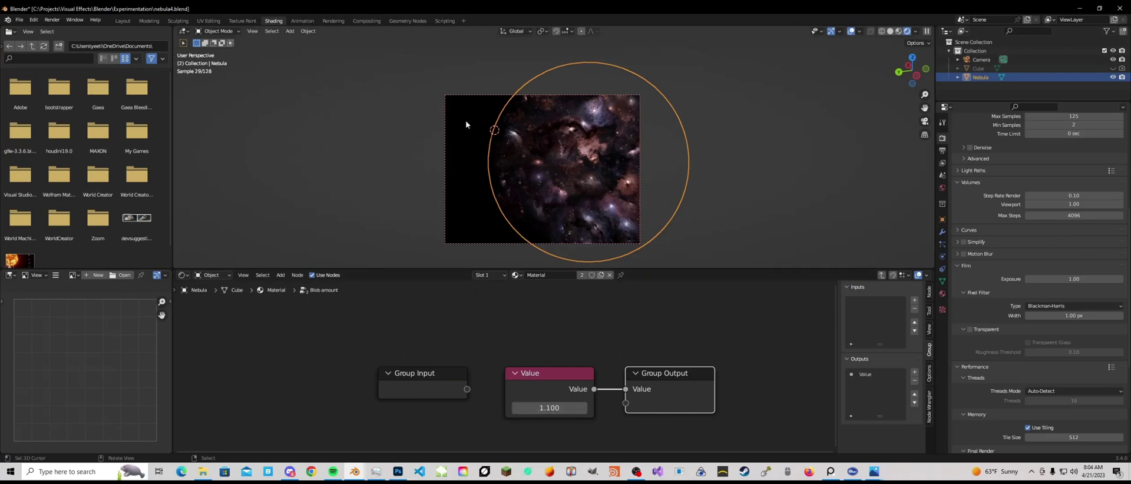
key(ctrl+alt+b)
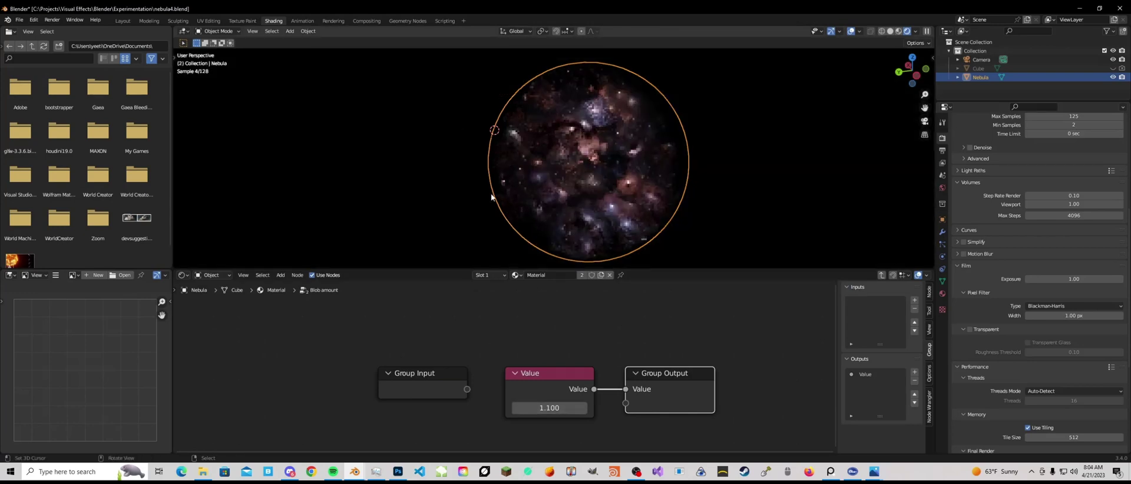
click(419, 185)
scroll(524, 397, up, 2)
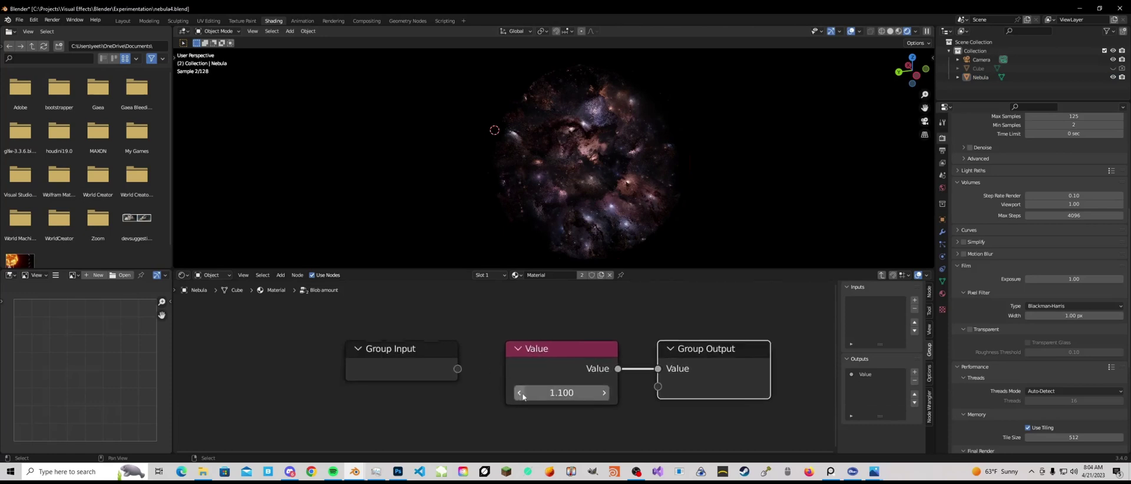
click(520, 393)
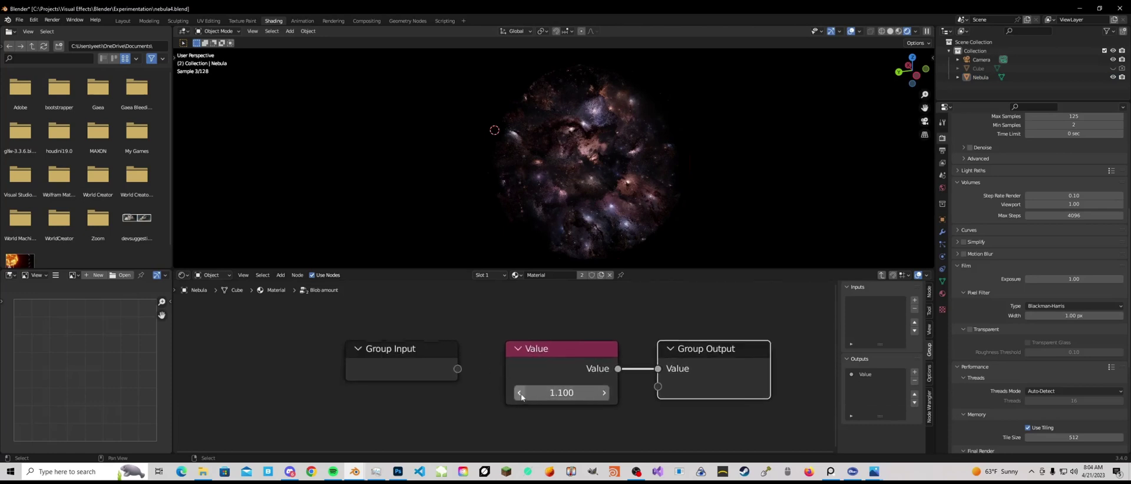
click(428, 364)
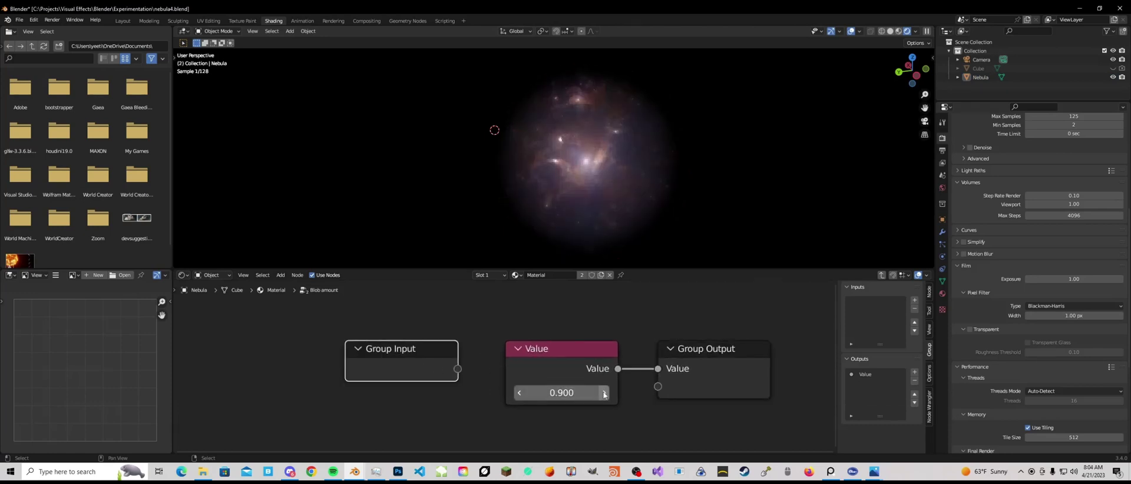
drag(569, 392, 571, 386)
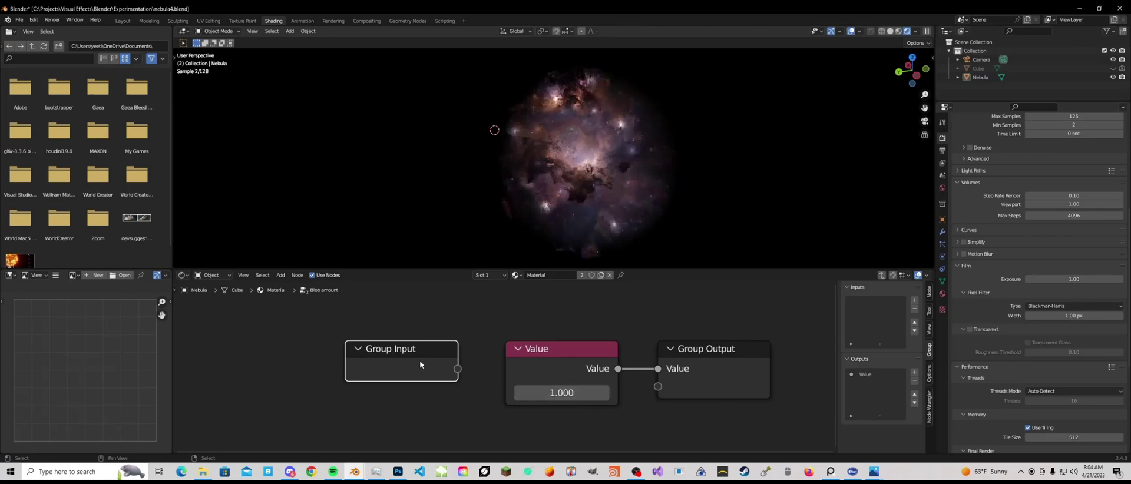
key(Tab)
- Drag Twist amount up to 6.800 and orbit and zoom to view the spiral
click(445, 318)
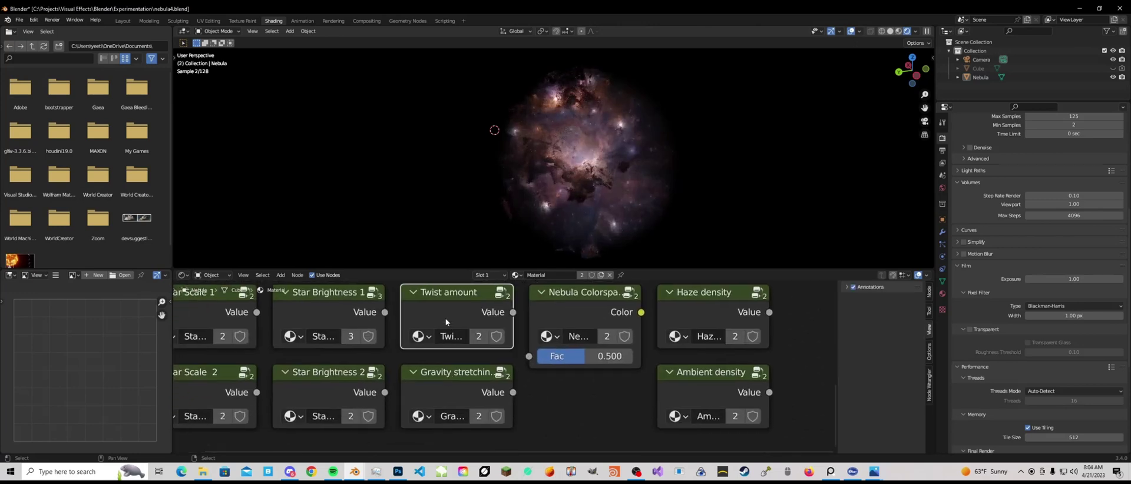
key(Tab)
drag(561, 418, 596, 419)
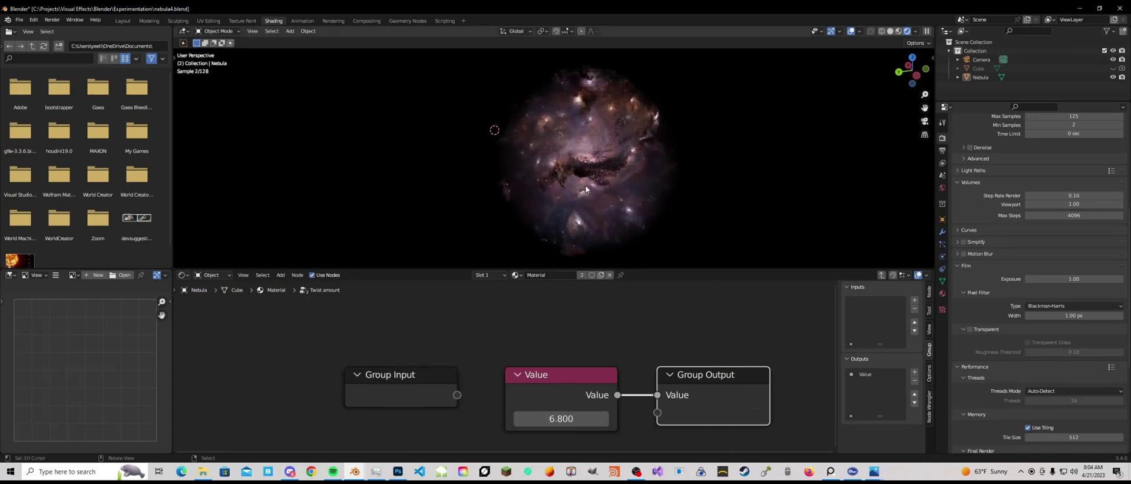
middle_drag(580, 181, 632, 128)
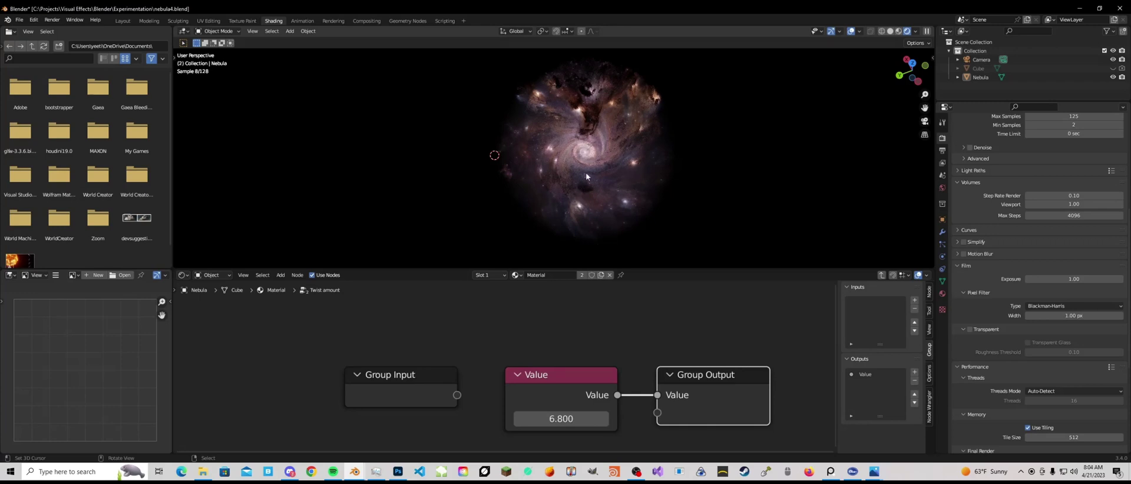
scroll(595, 167, up, 1)
scroll(597, 167, up, 5)
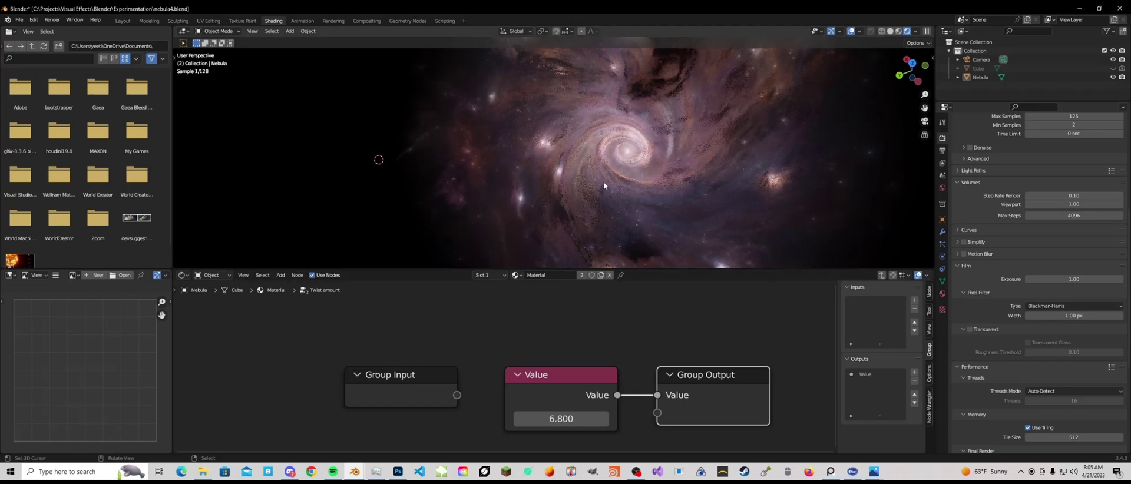
key(Tab)
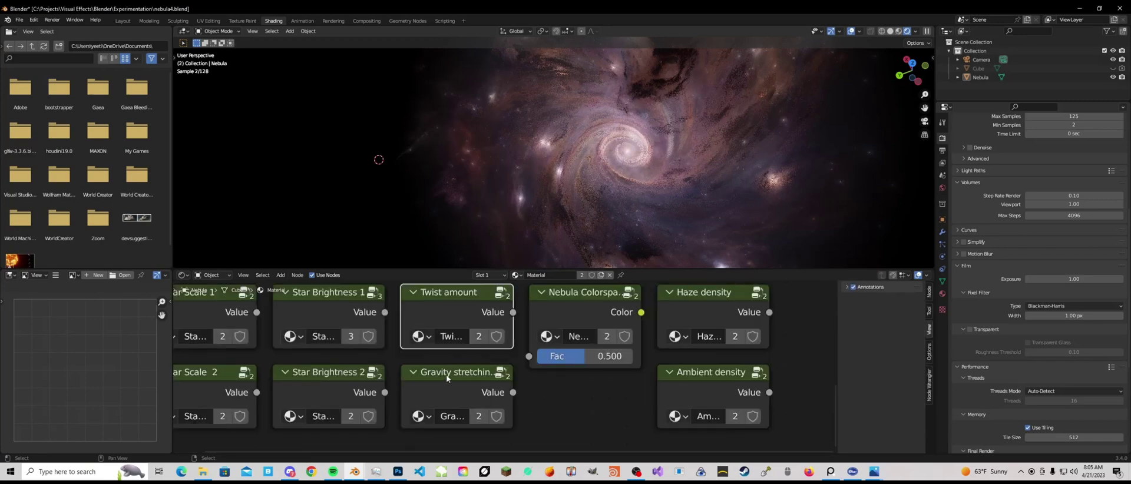
- Raise Blob amount to 1.100, then enter an exact 1.05, orbiting to inspect the nebula
click(582, 317)
key(Tab)
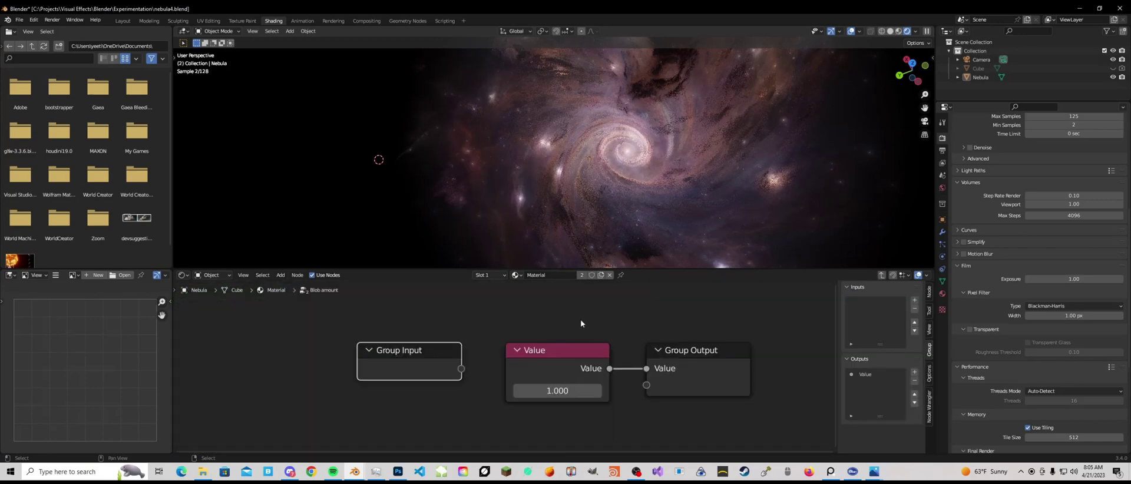
click(597, 392)
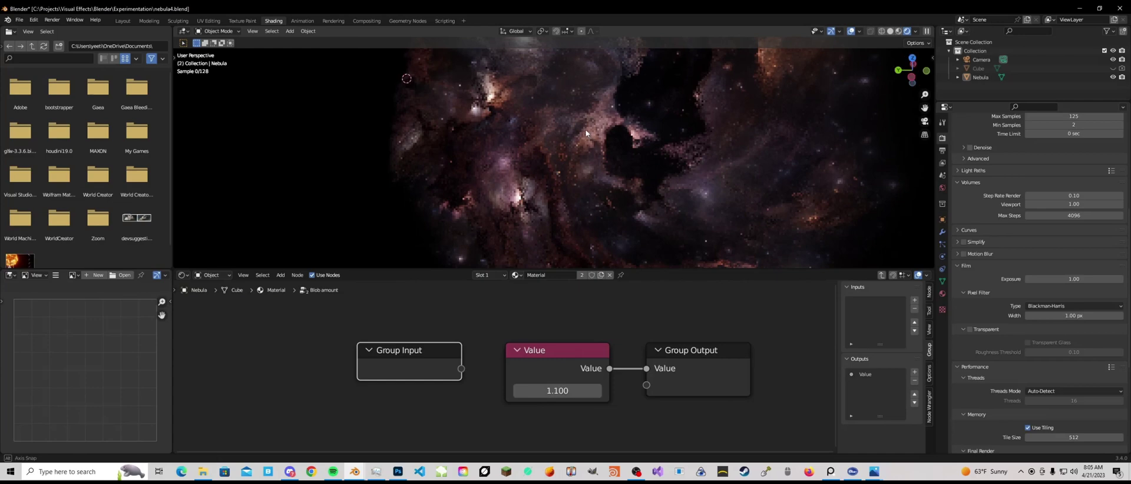
middle_drag(586, 129, 535, 164)
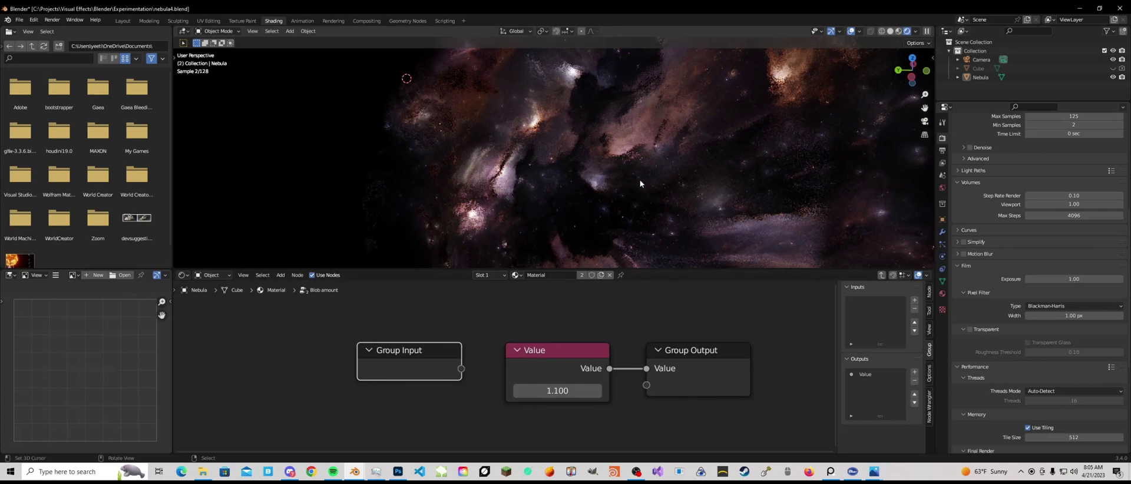
click(540, 391)
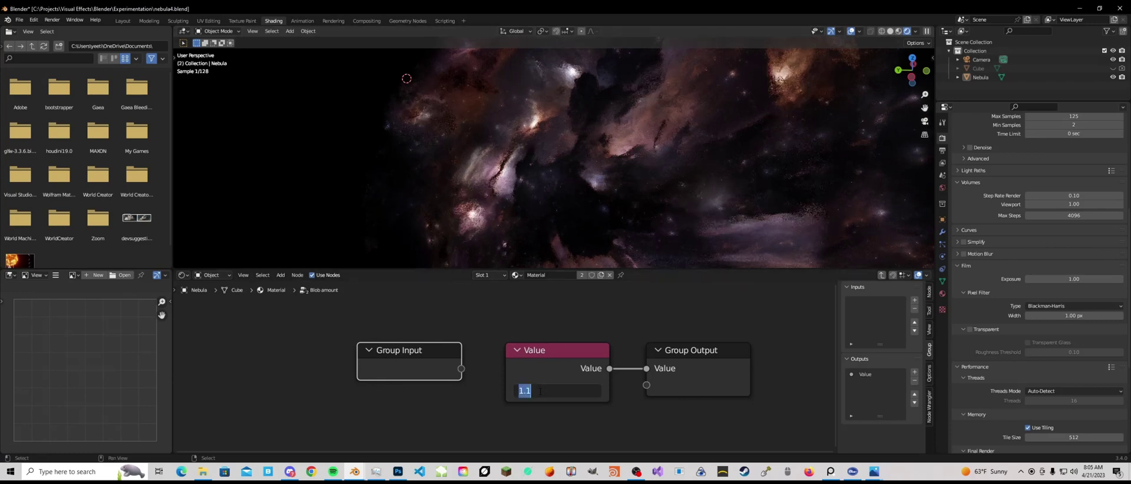
text(1.05)
key(Return)
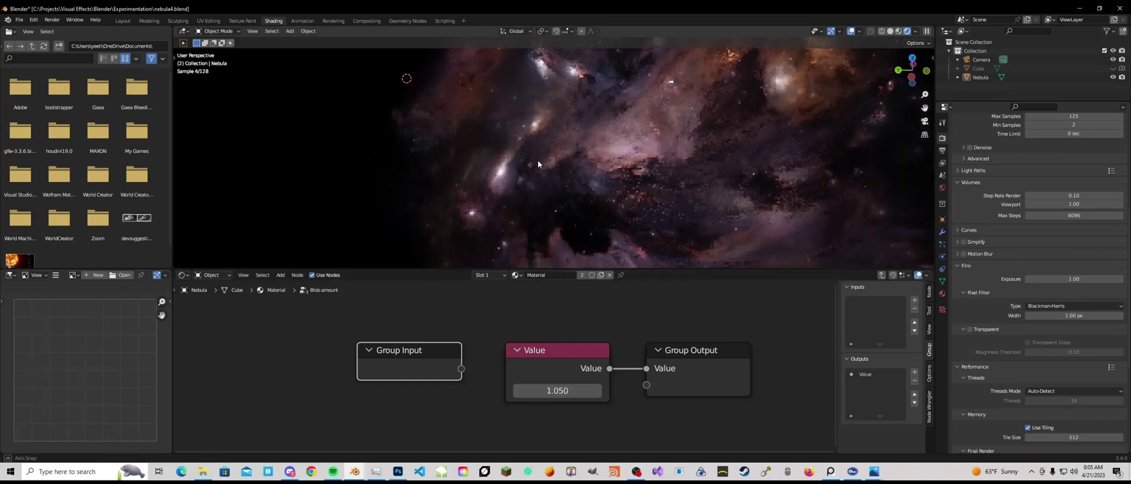
middle_drag(538, 160, 547, 196)
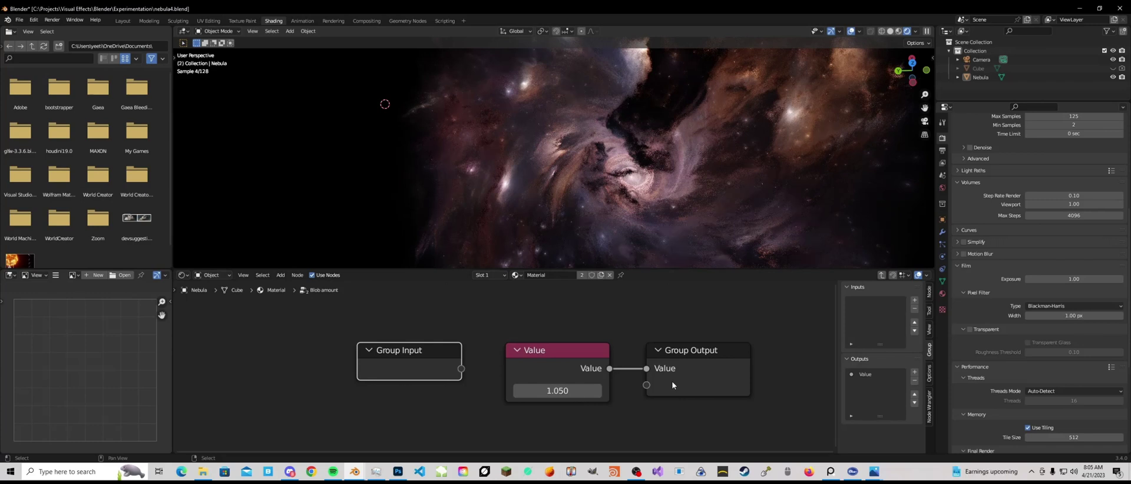
- Reset Twist amount to 0.000
key(Tab)
click(522, 330)
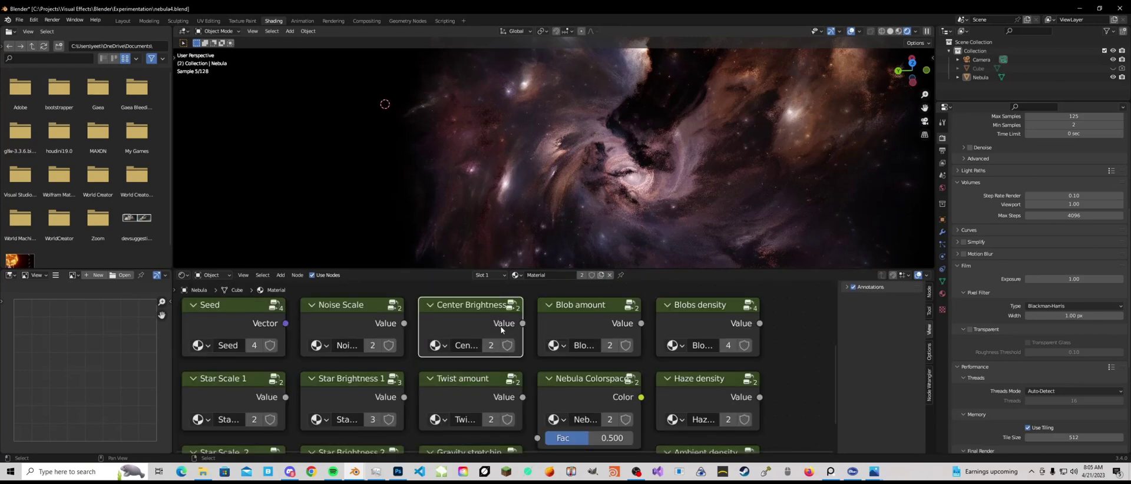
click(507, 389)
key(Tab)
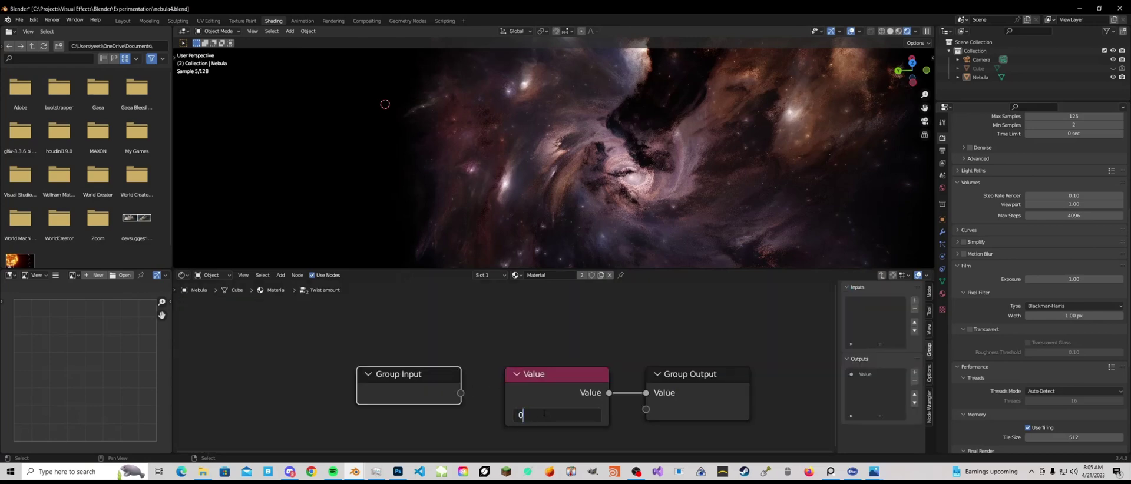
key(BackSpace)
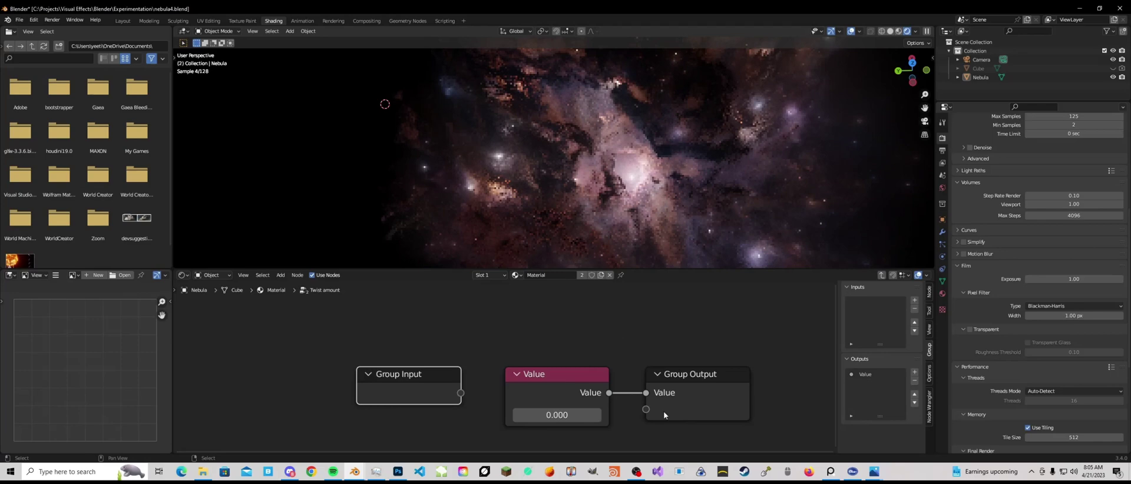
click(666, 404)
key(Tab)
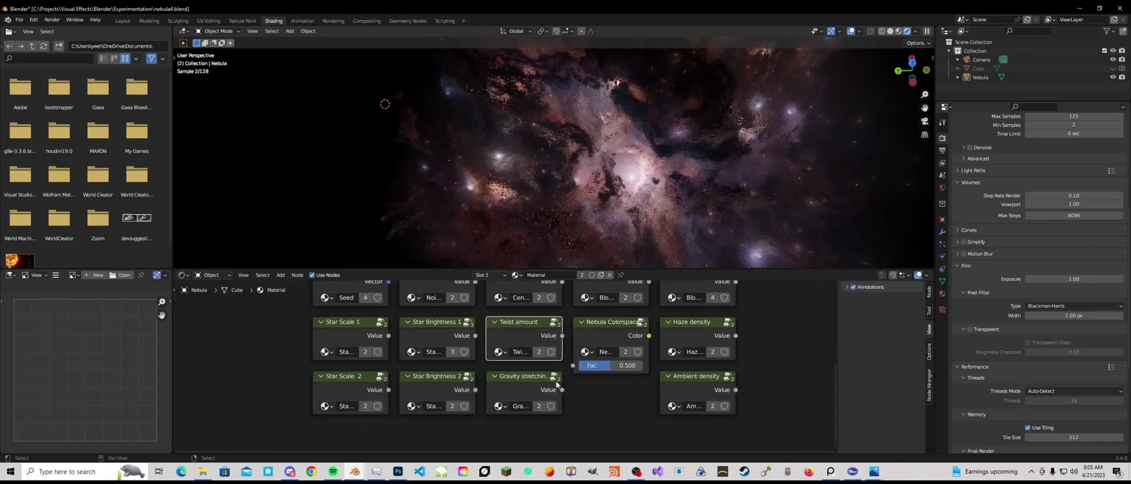
- Try Gravity stretching amount at 0, then at 1
click(531, 401)
key(Tab)
double_click(560, 412)
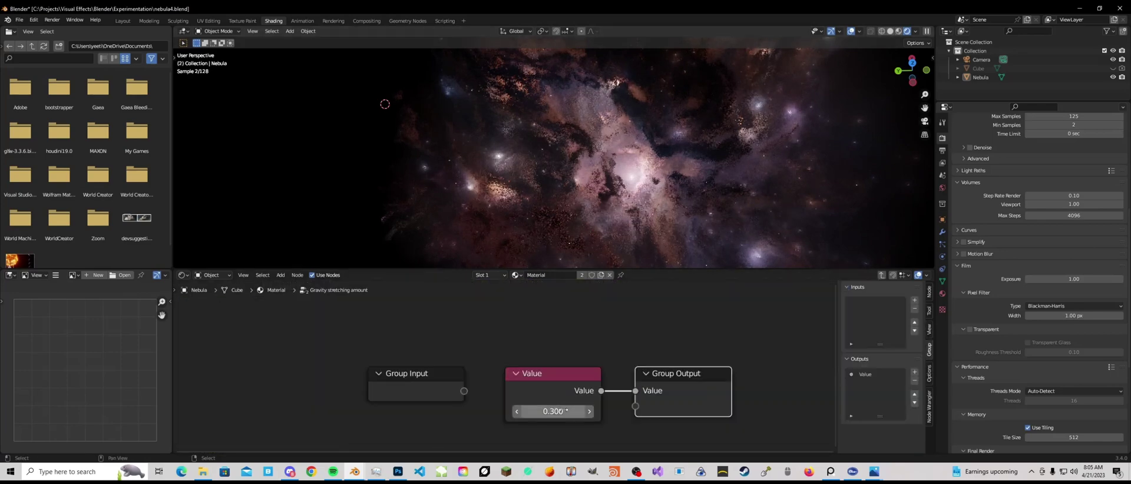
text(0)
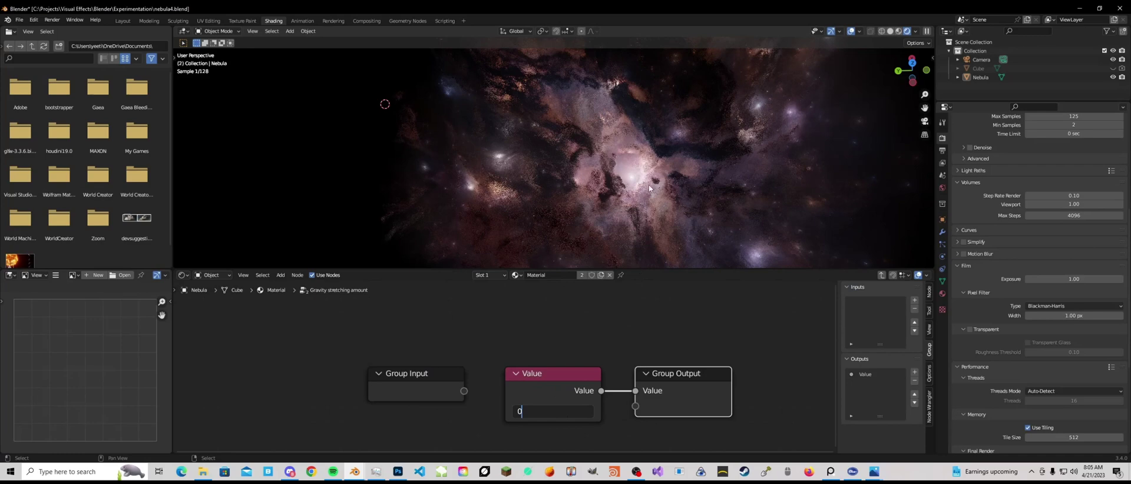
key(Return)
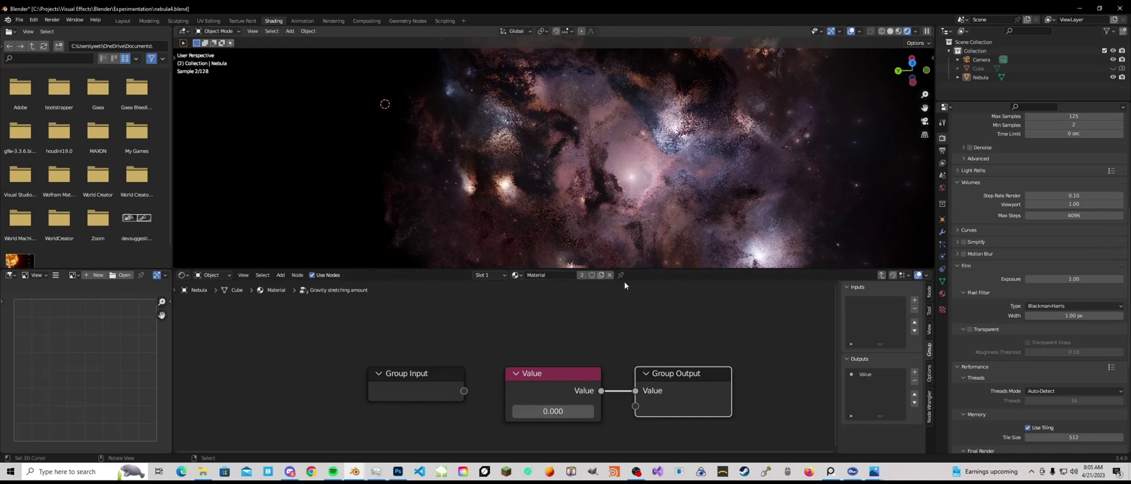
click(591, 407)
text(1)
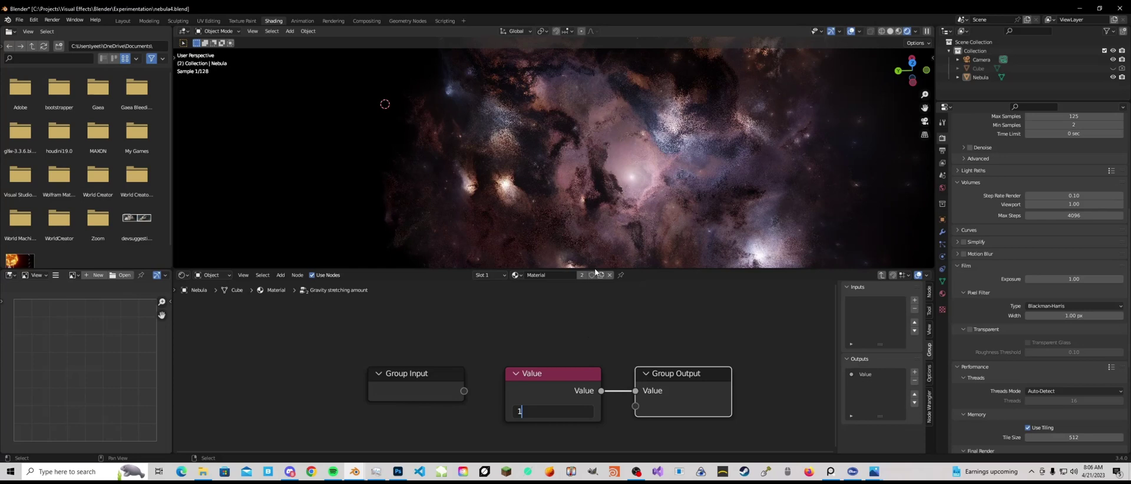
key(Return)
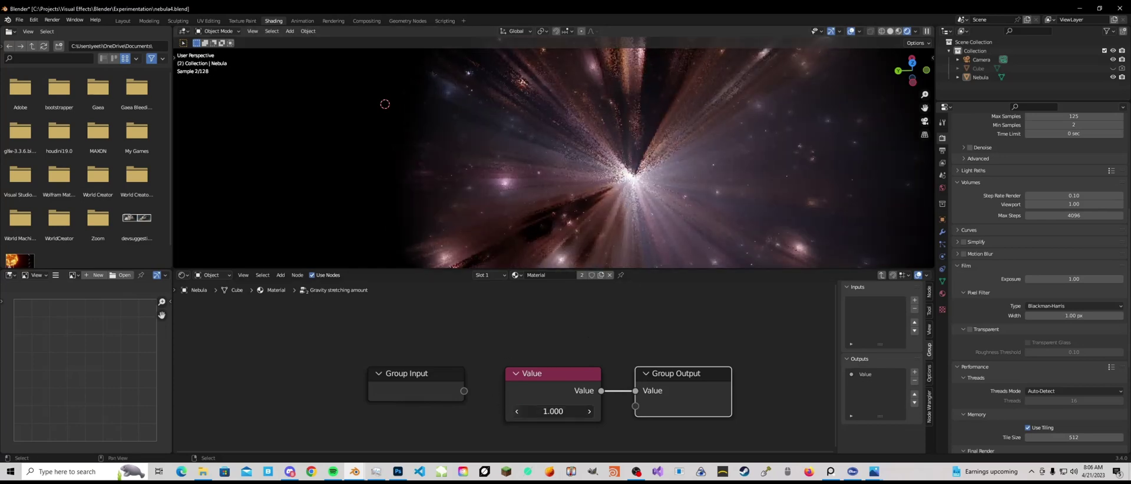
- Step Gravity stretching down to 0.8, then enter an exact 0.3
click(516, 411)
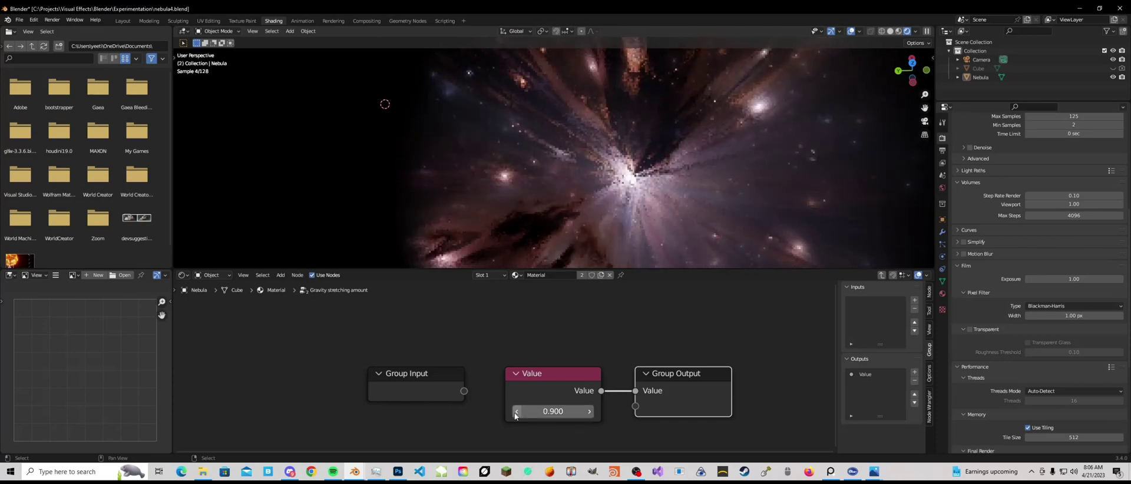
click(517, 412)
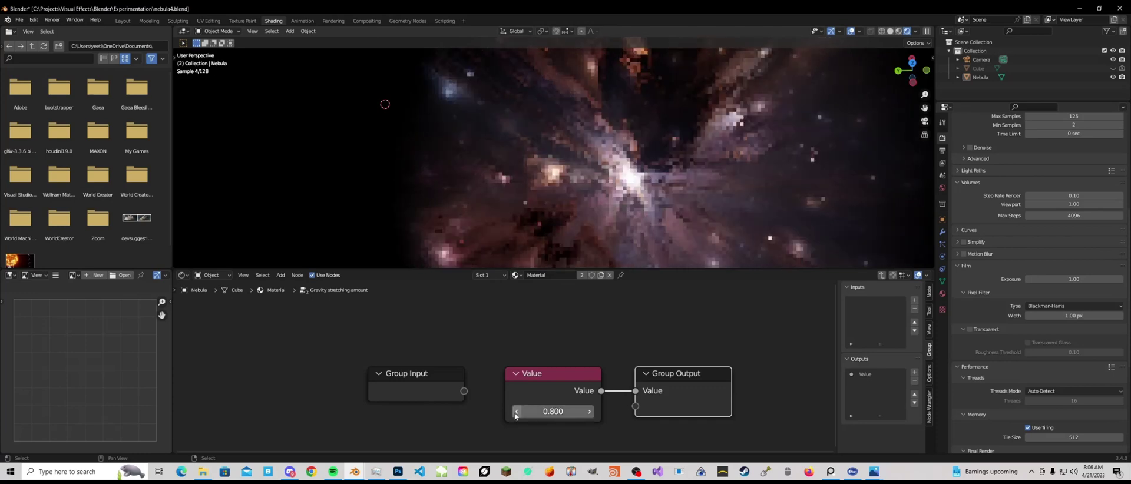
click(519, 413)
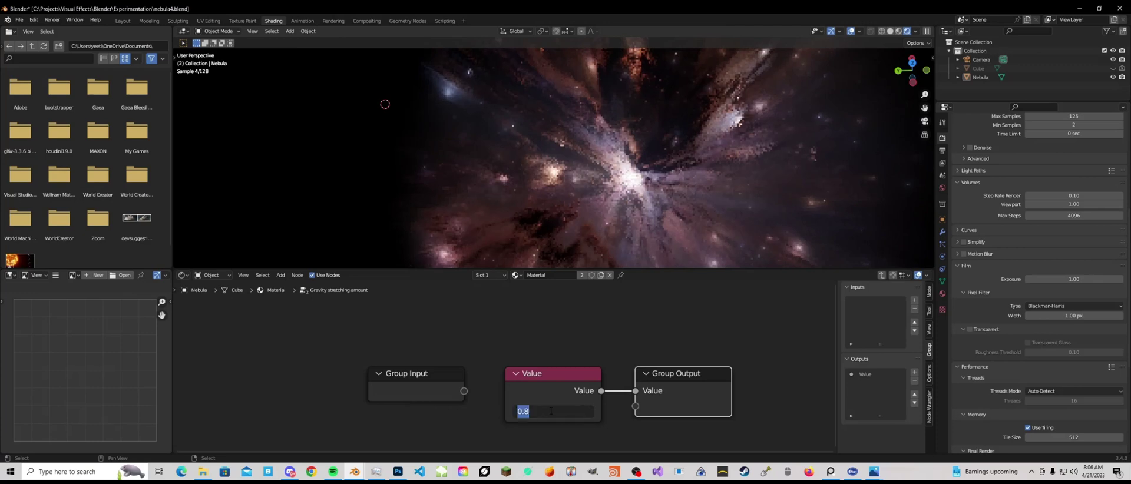
text(0.)
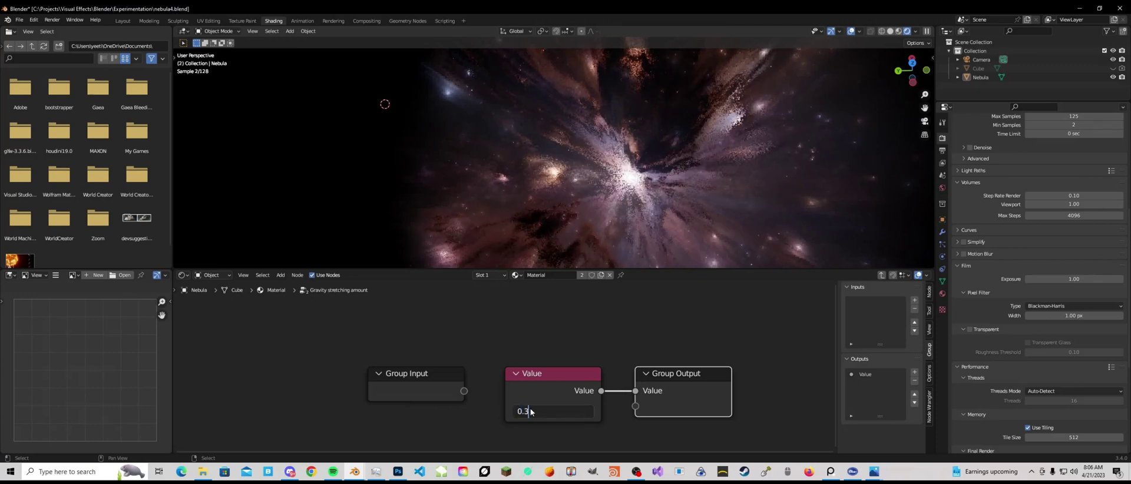
key(Return)
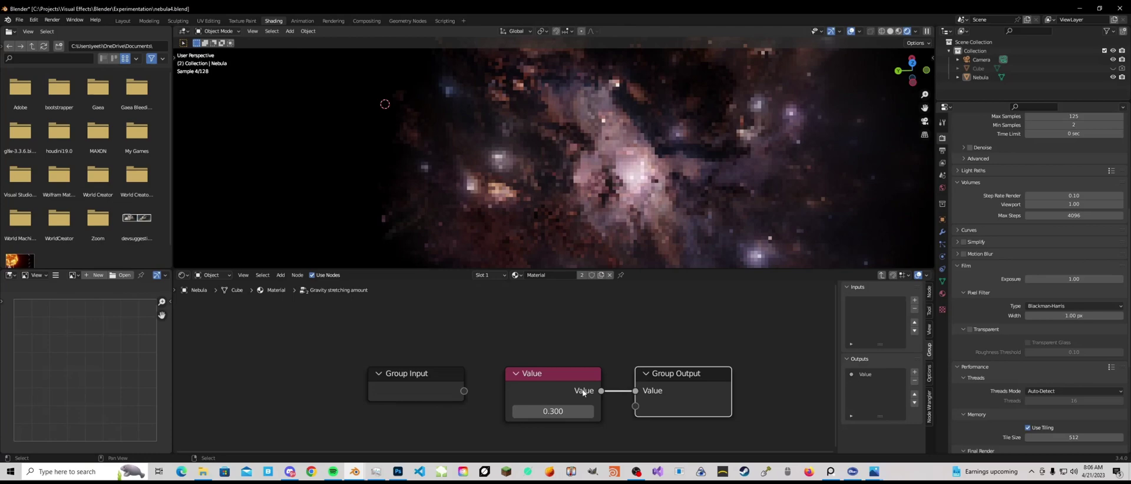
key(Tab)
- Set Twist amount to 1
click(526, 342)
key(Tab)
click(525, 412)
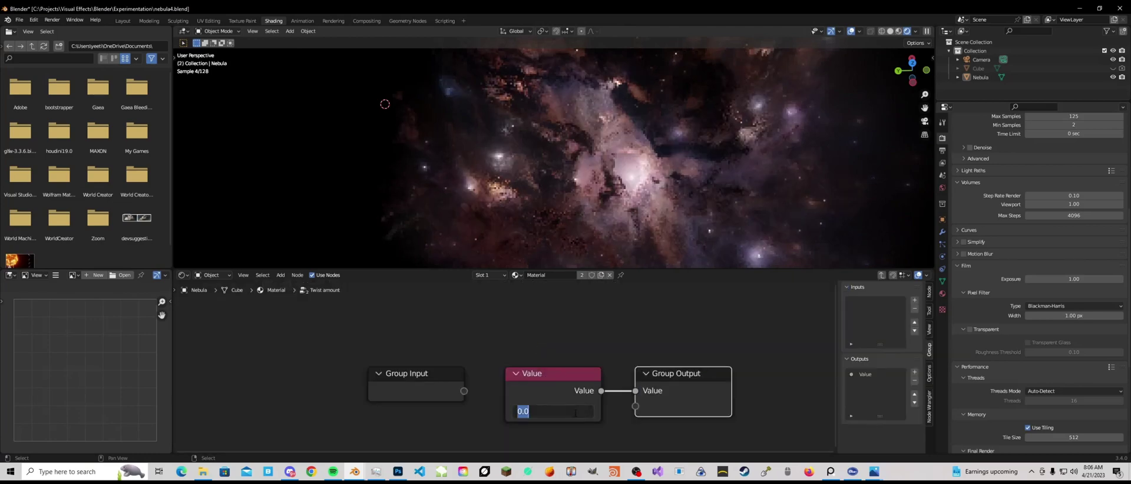
text(1)
key(Return)
key(Tab)
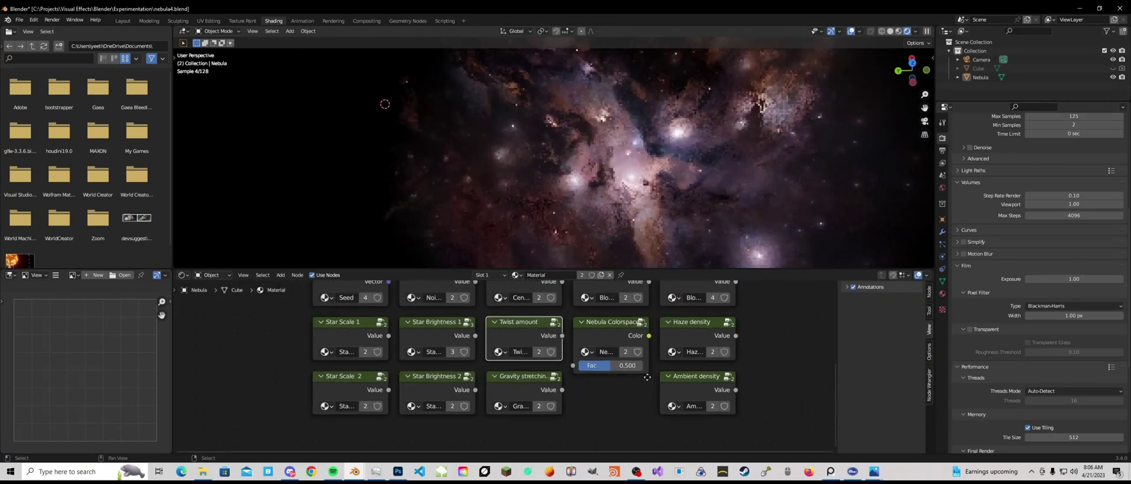
- Preview the nebula with Blobs density at 0, then restore it to 1
click(576, 321)
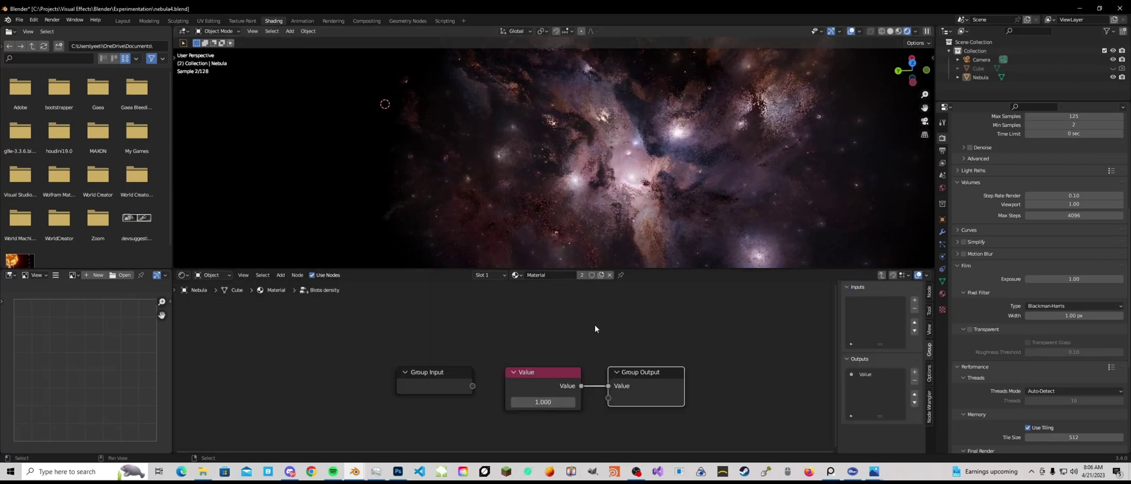
scroll(595, 329, up, 1)
scroll(566, 377, up, 1)
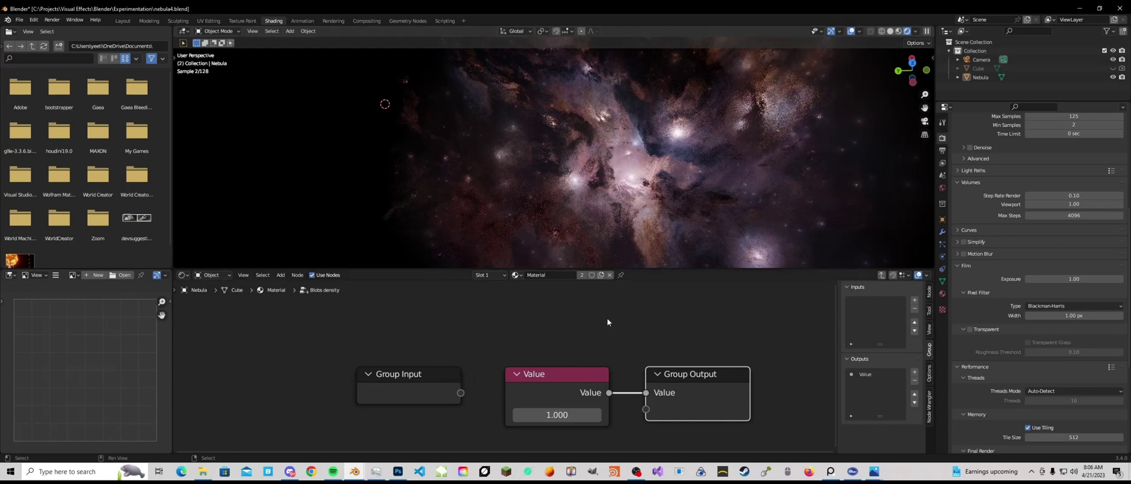
click(572, 415)
text(0)
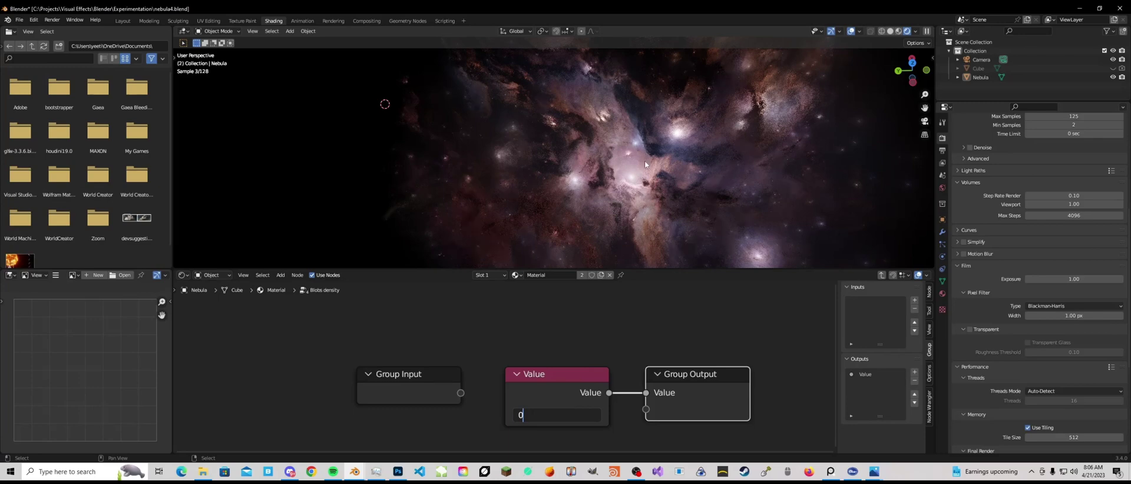
key(Return)
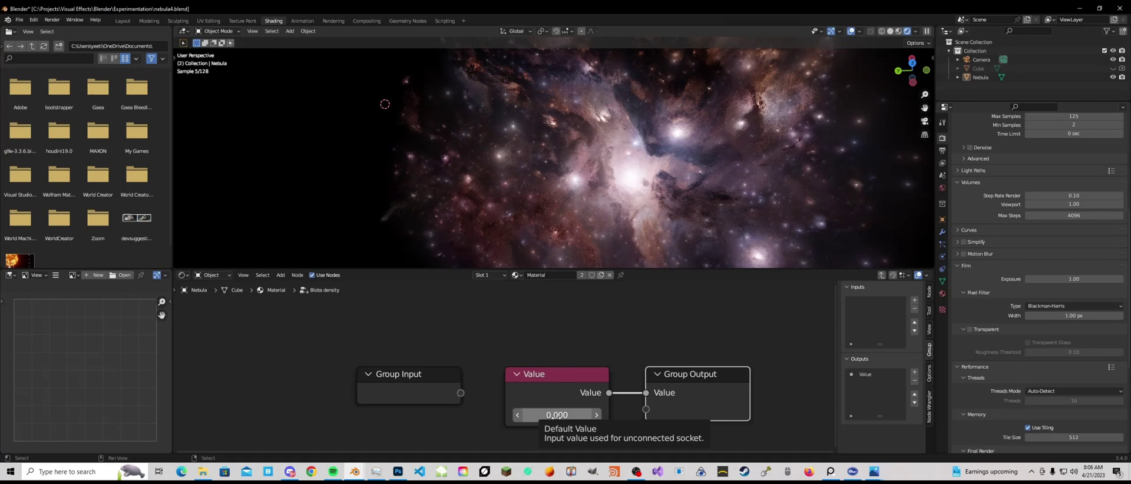
click(554, 416)
text(1)
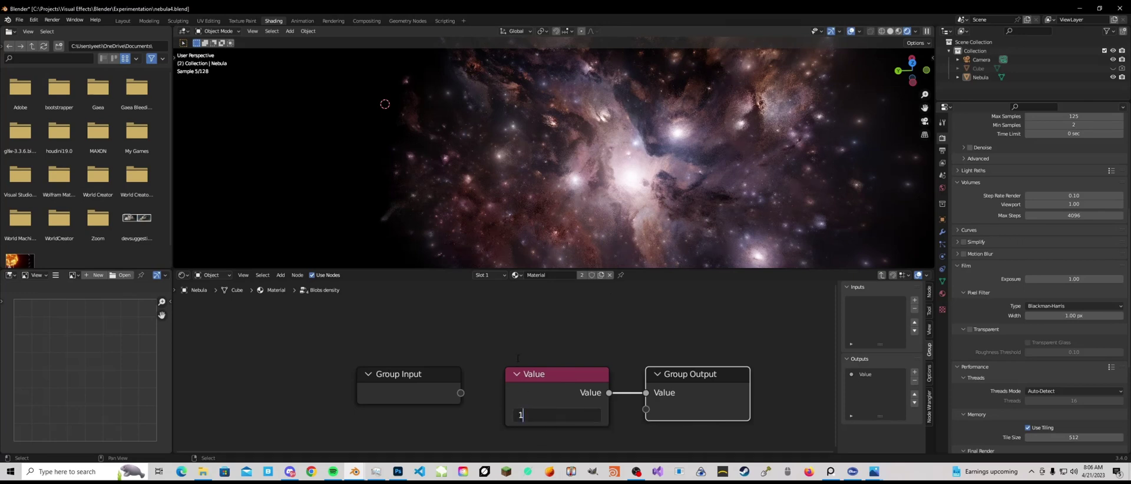
key(Return)
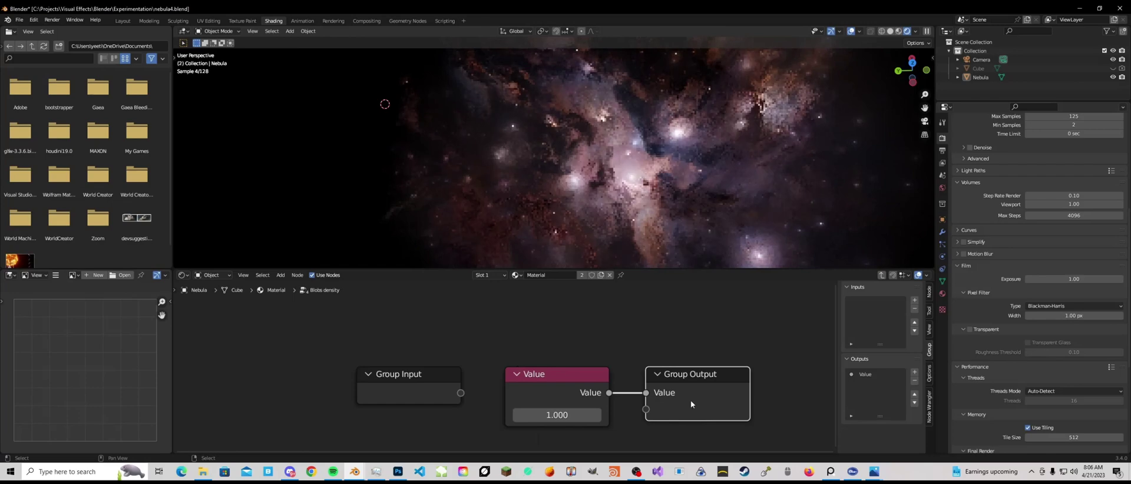
key(Tab)
- Try Haze density at 0, then at 1
click(614, 385)
key(Tab)
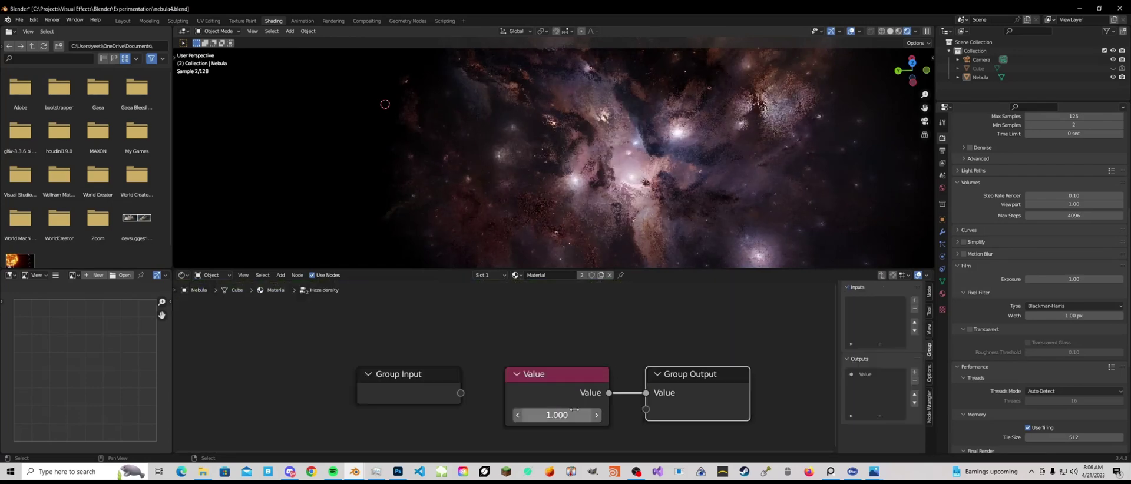
click(554, 415)
key(BackSpace)
text(0)
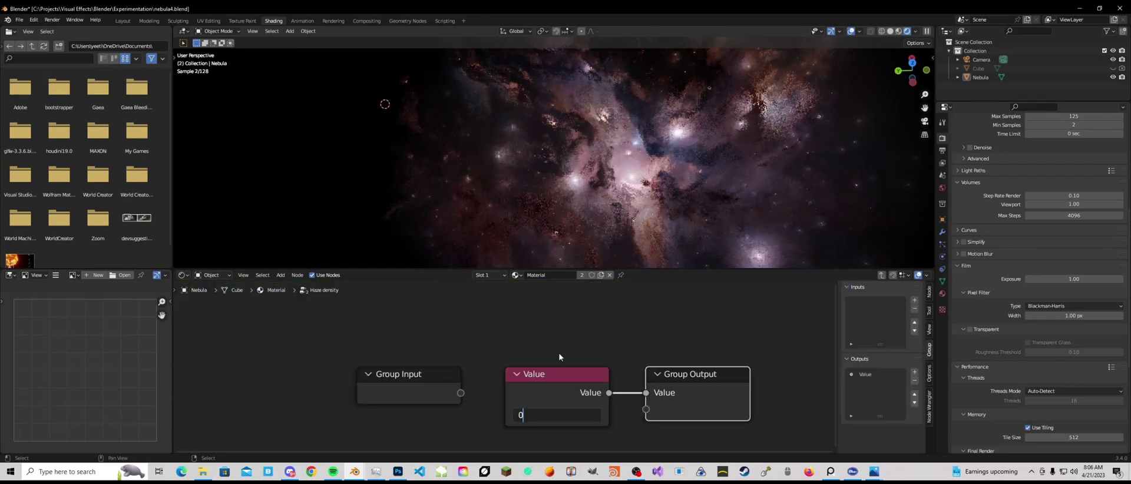
key(Return)
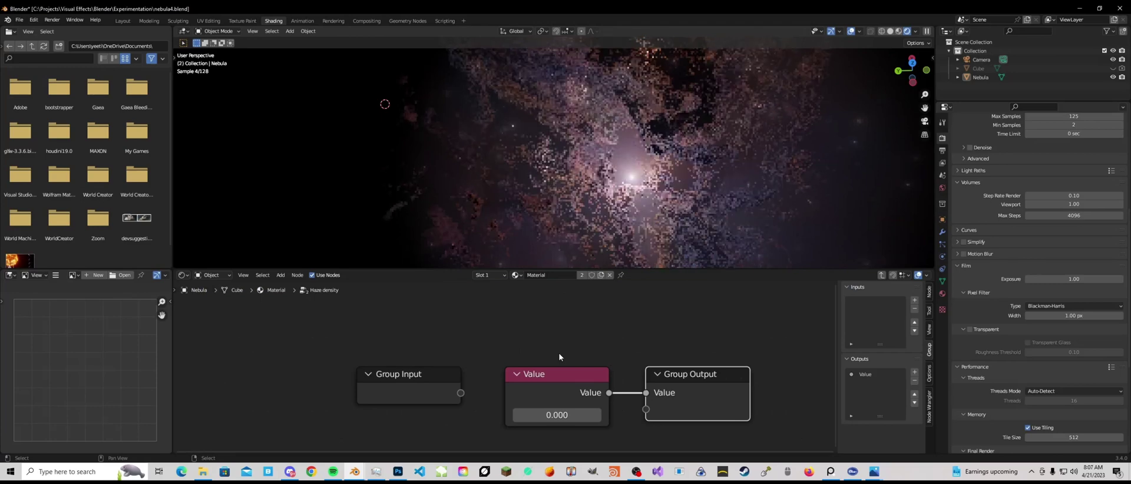
click(562, 415)
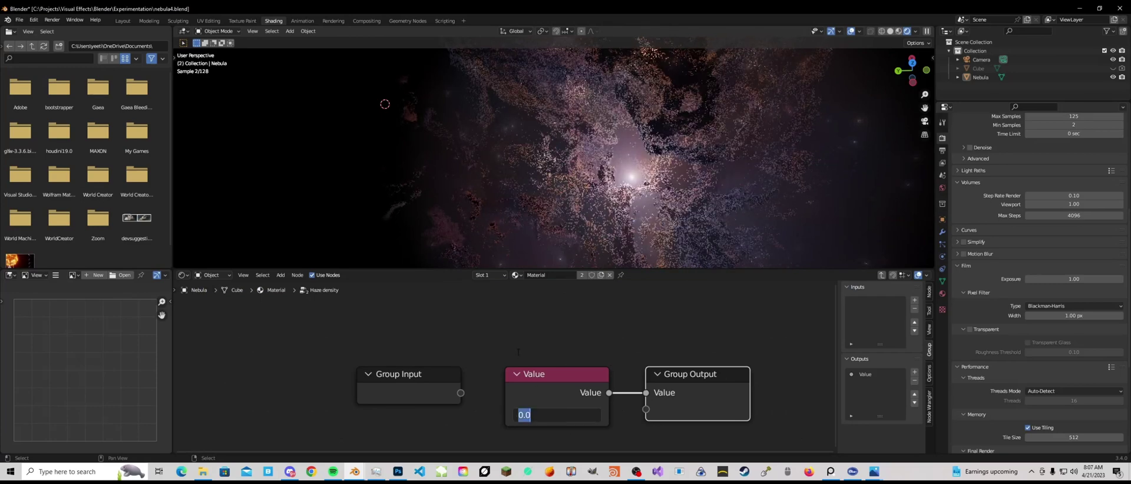
text(1)
key(Return)
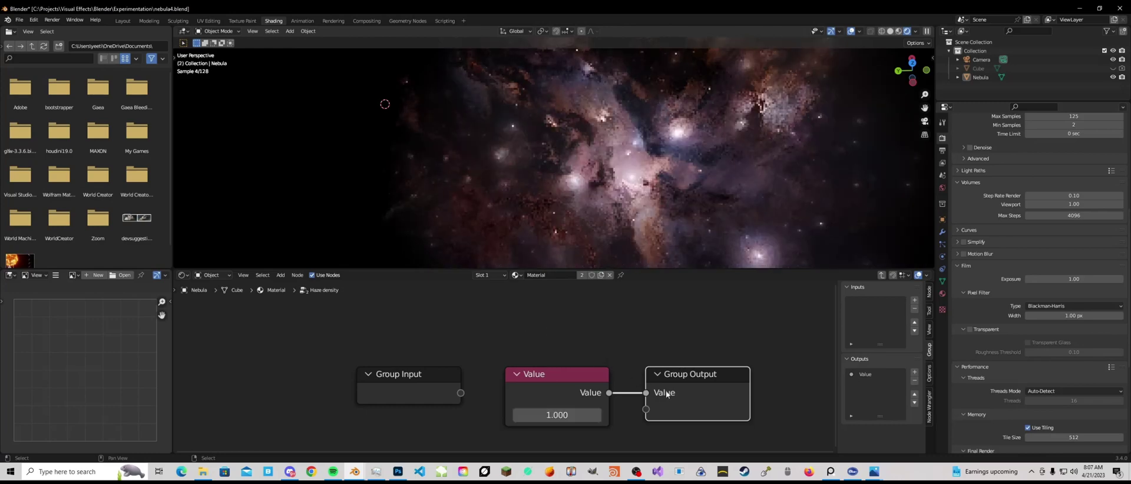
- Re-edit Haze density until it settles at 0
click(556, 416)
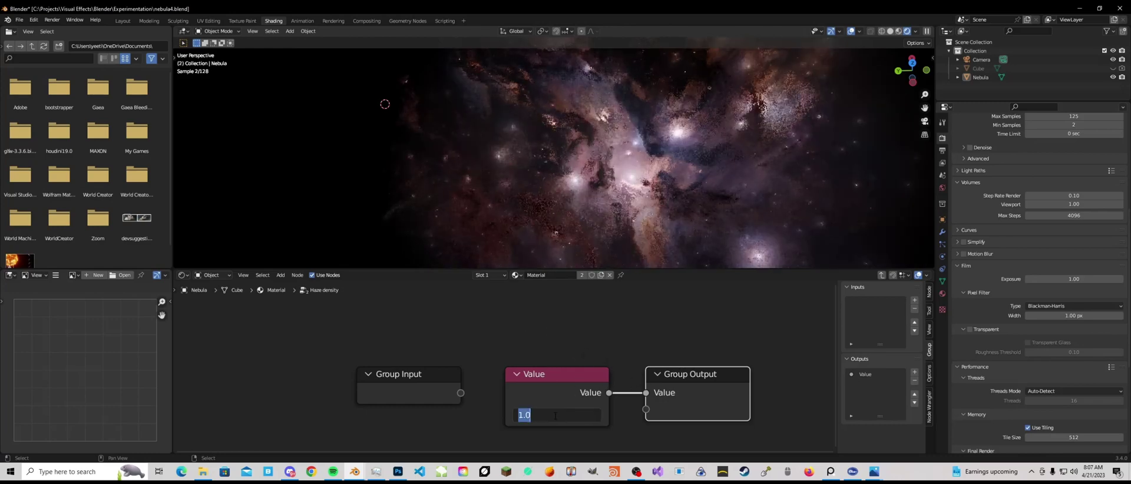
text(0)
key(Return)
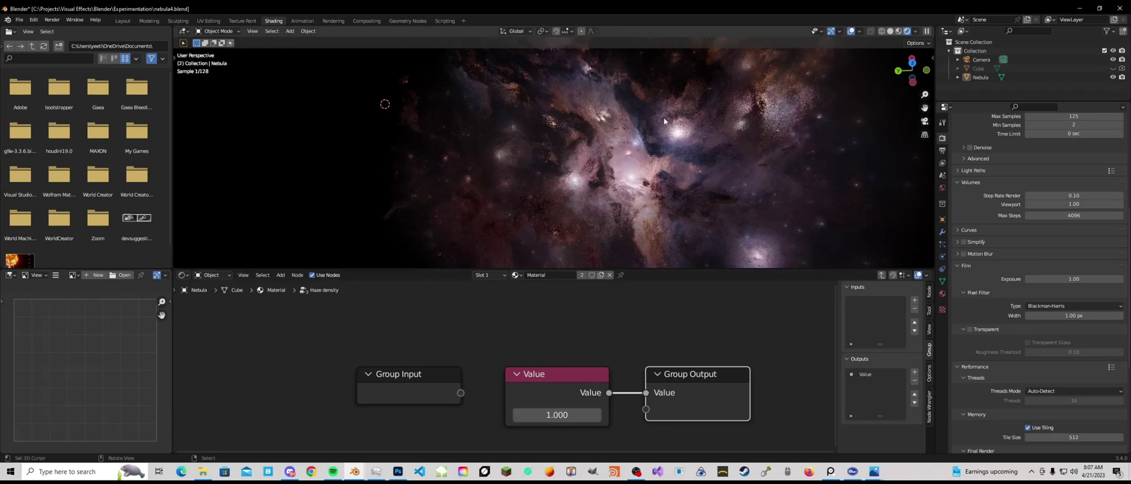
click(566, 413)
key(BackSpace)
key(Return)
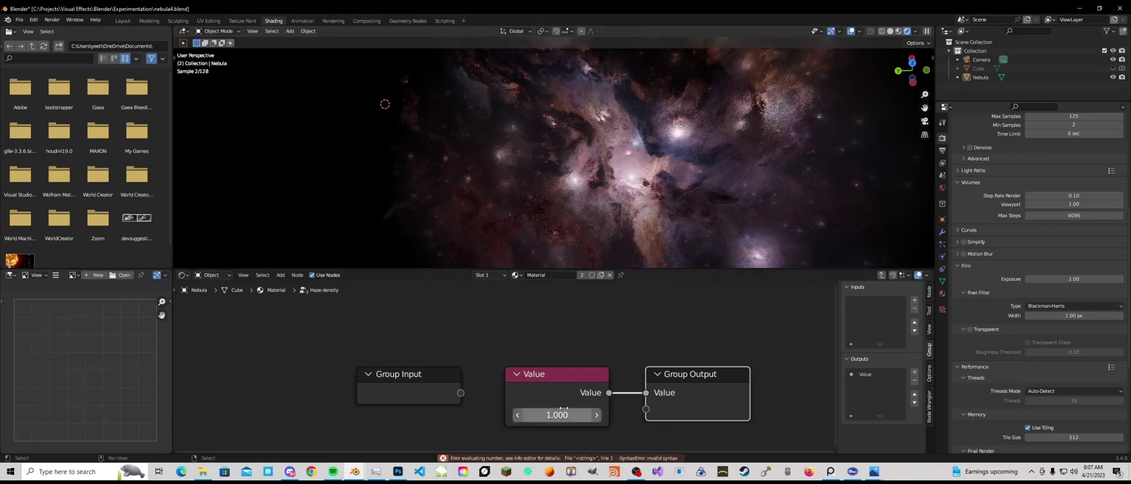
click(564, 414)
text(0)
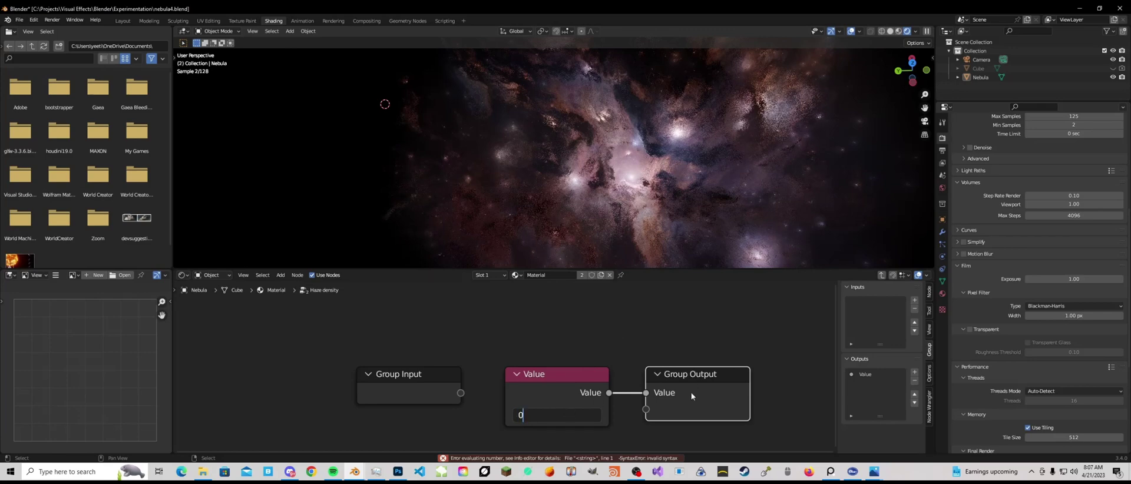
key(Return)
key(Tab)
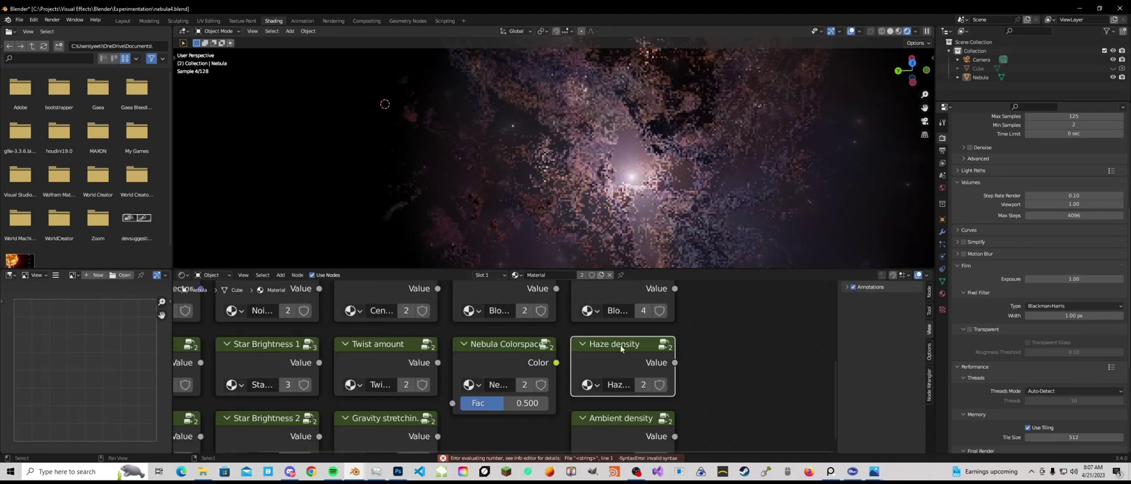
- Try Blobs density at 0, then undo back to 1
key(Tab)
click(575, 413)
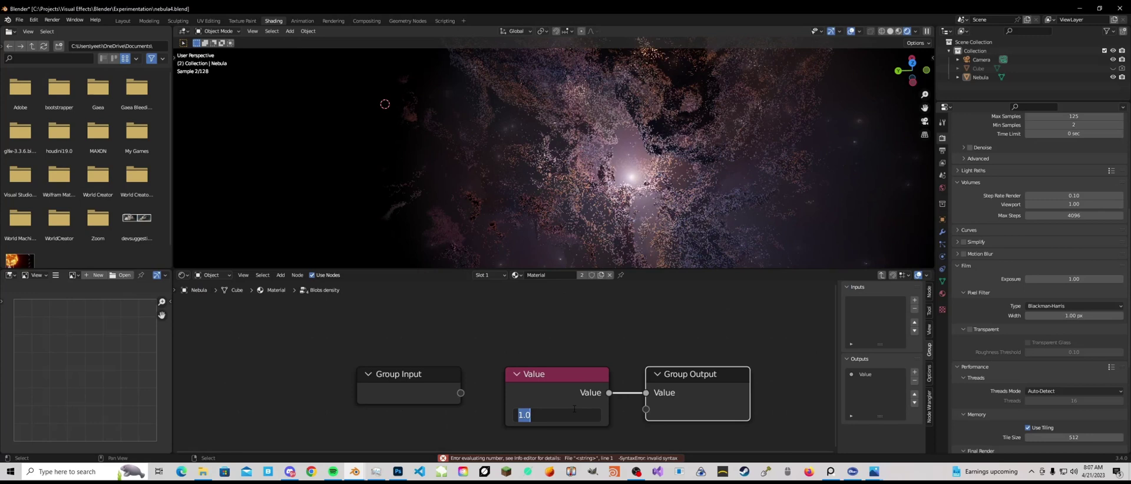
text(0)
key(Return)
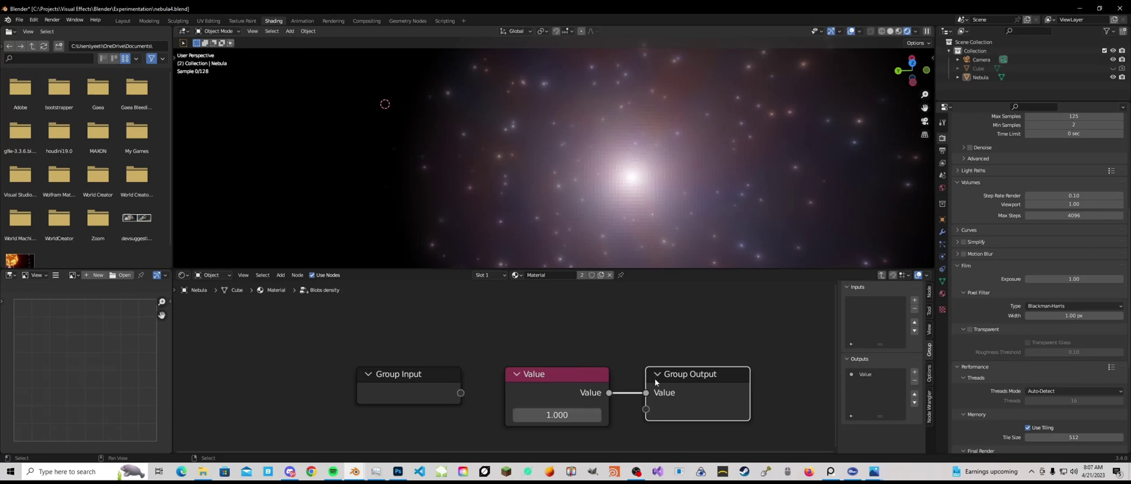
key(ctrl+z)
- Open the Haze density group and try density values of 1 and then 3
click(614, 357)
key(Tab)
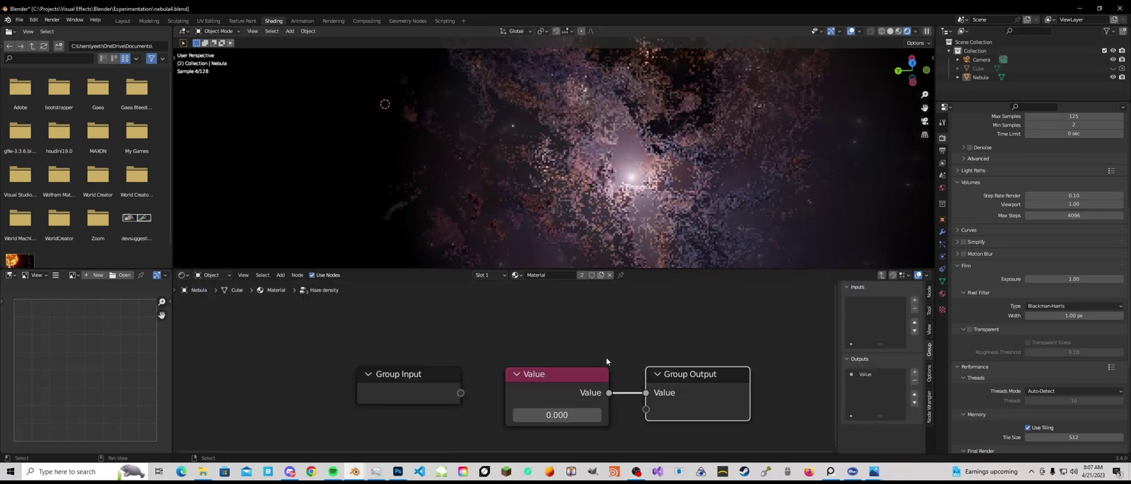
click(554, 415)
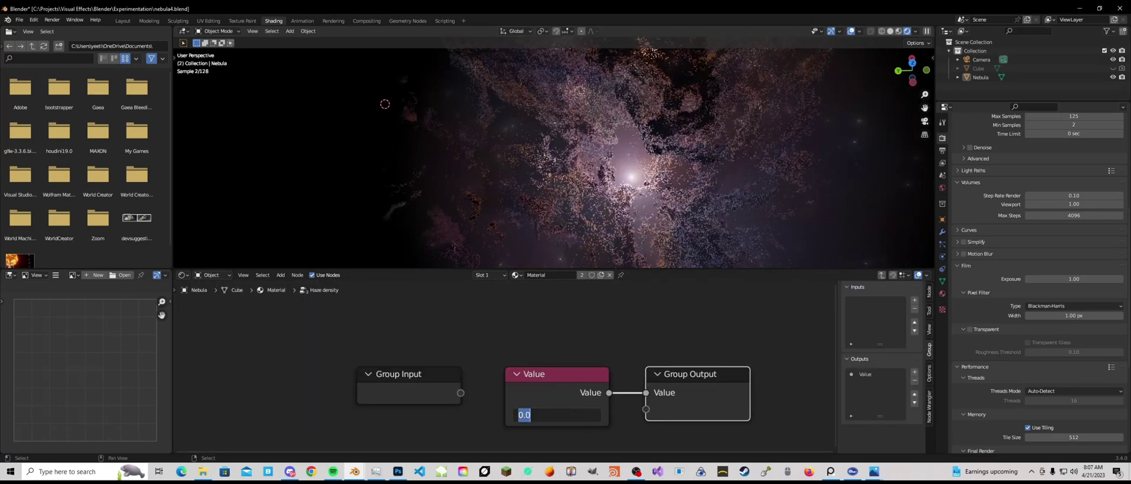
text(1)
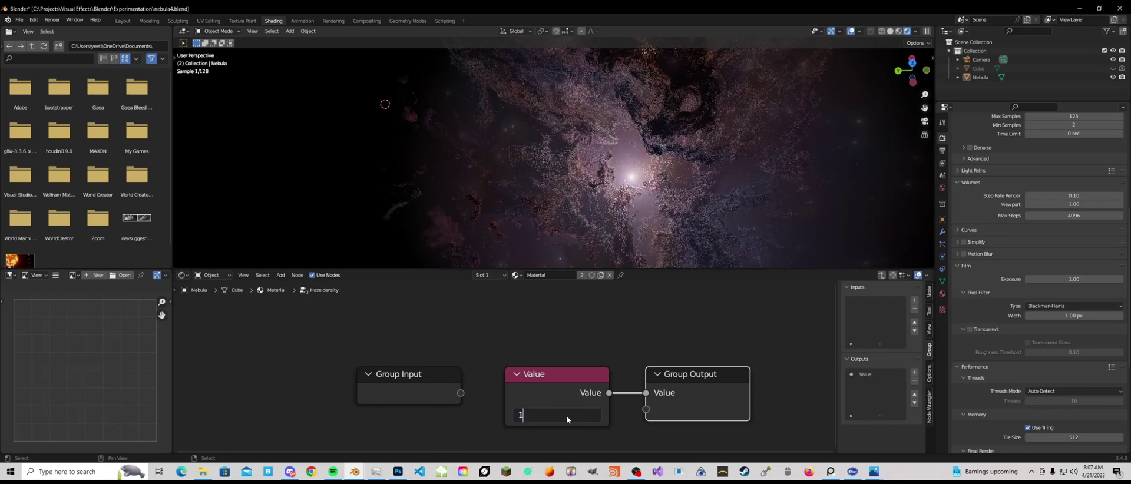
key(Return)
click(546, 415)
text(3)
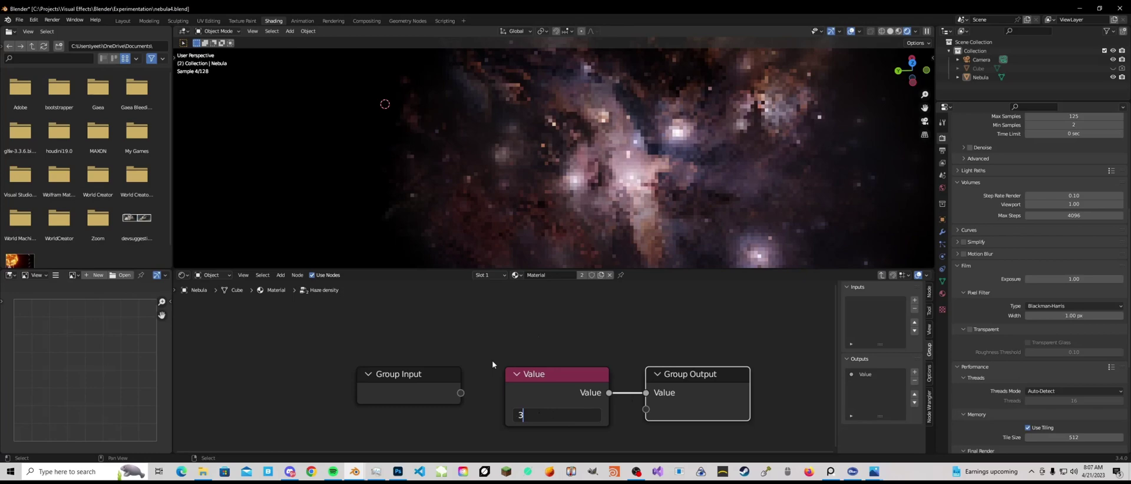
key(Return)
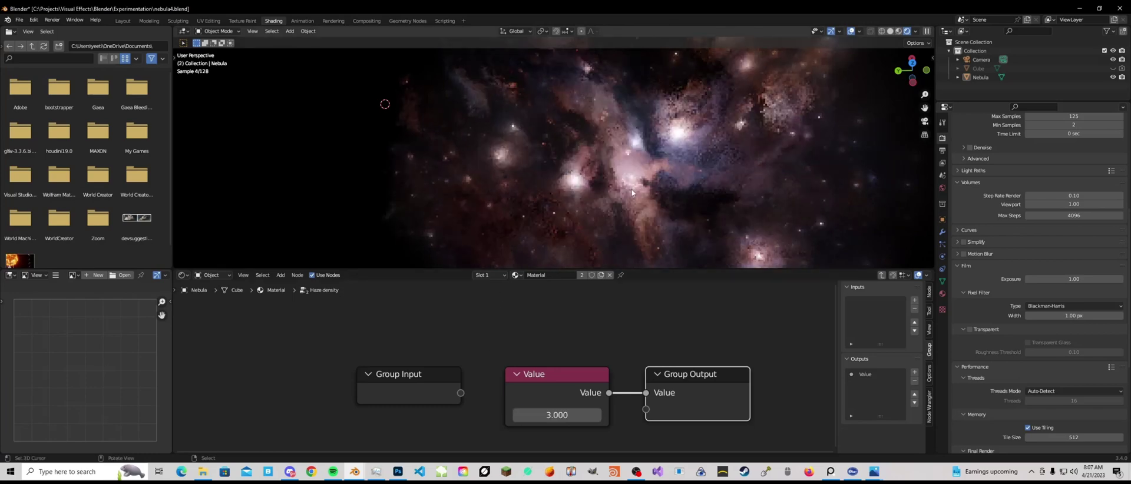
- Check inside the Ambient density group, which holds a value of 1.000
key(Tab)
click(593, 351)
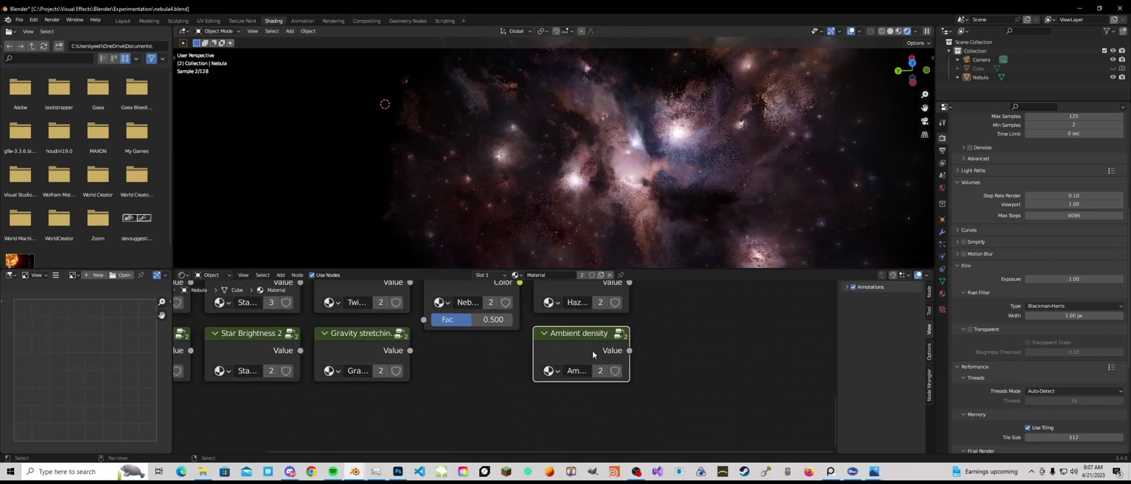
key(Tab)
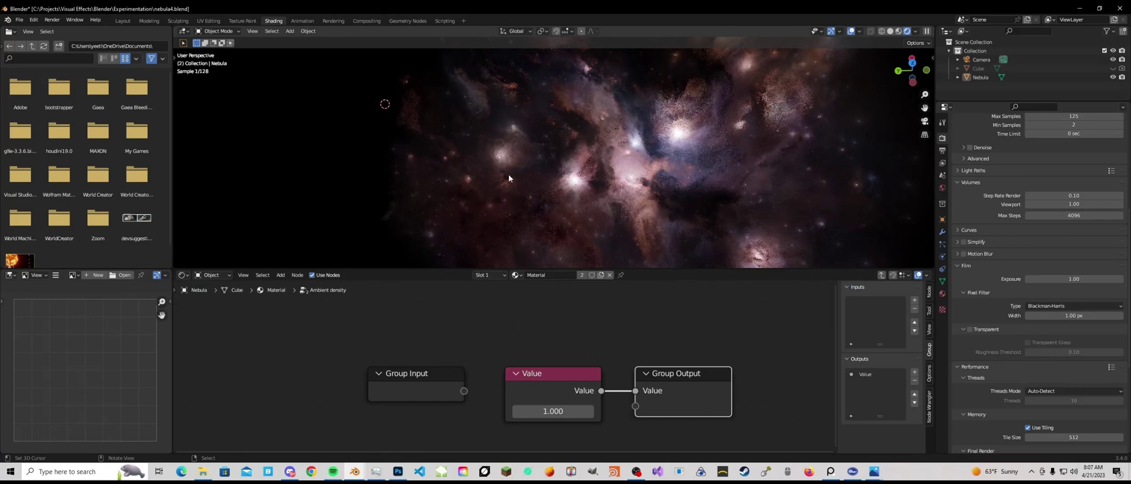
key(Tab)
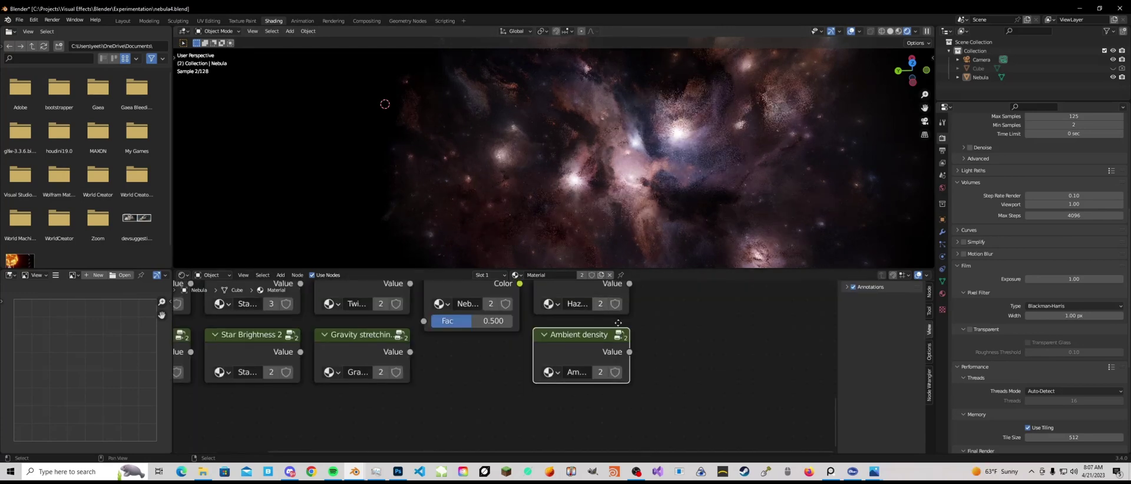
- Look inside Haze density again, then zoom out over the top-level material tree
click(553, 324)
key(Tab)
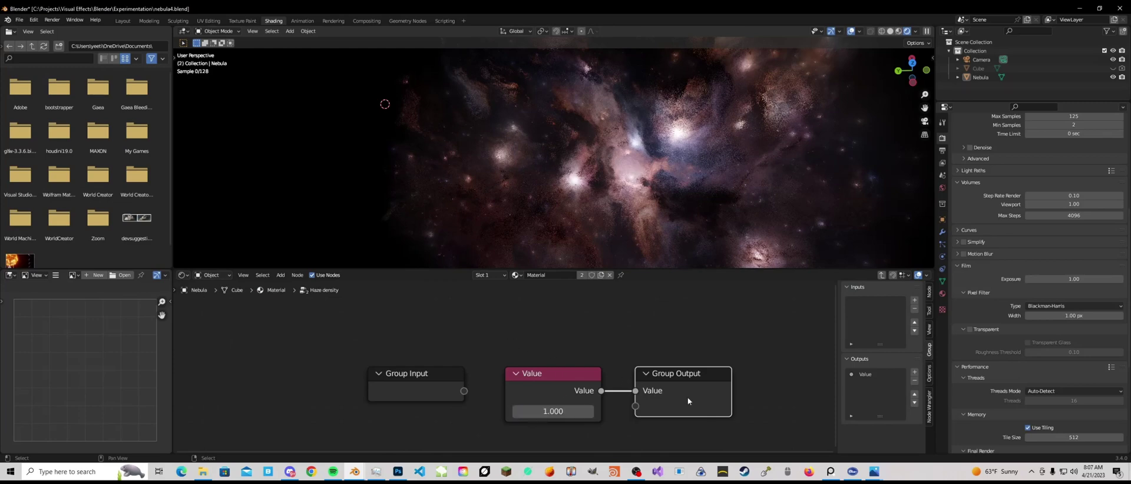
key(Tab)
scroll(553, 388, down, 3)
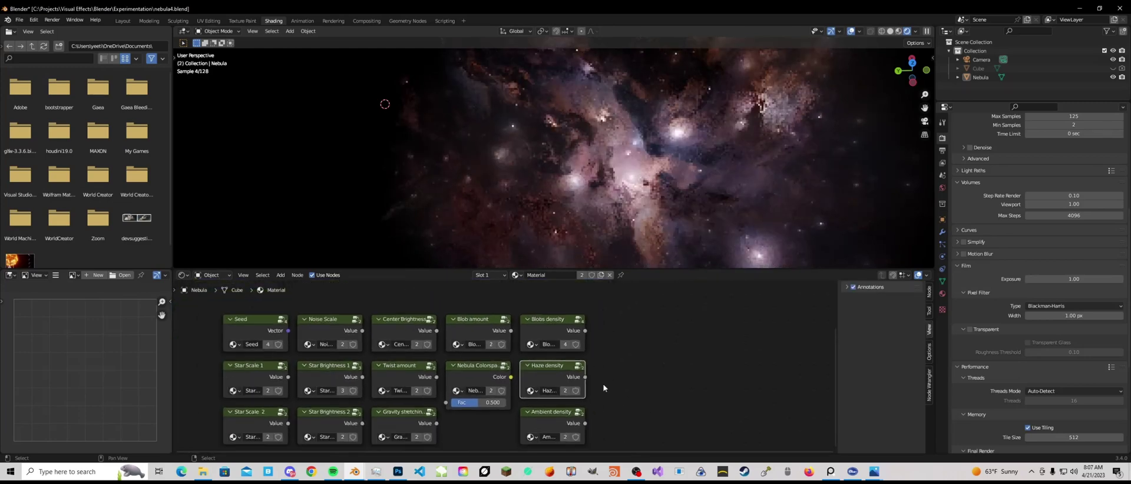
- Enter the Nebula Colorspace group and arrange its two ColorRamp nodes into view
click(541, 389)
key(Tab)
scroll(563, 385, down, 3)
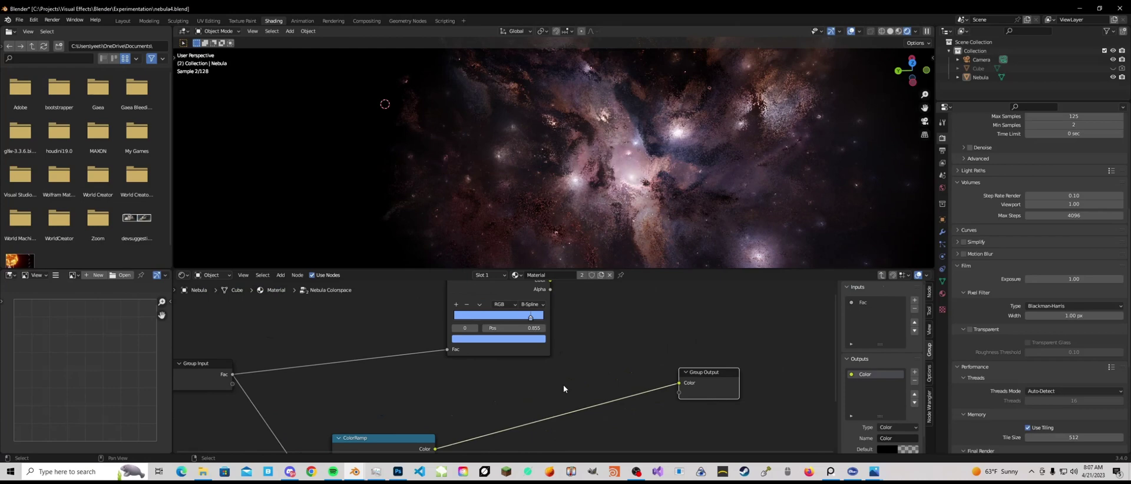
key(Home)
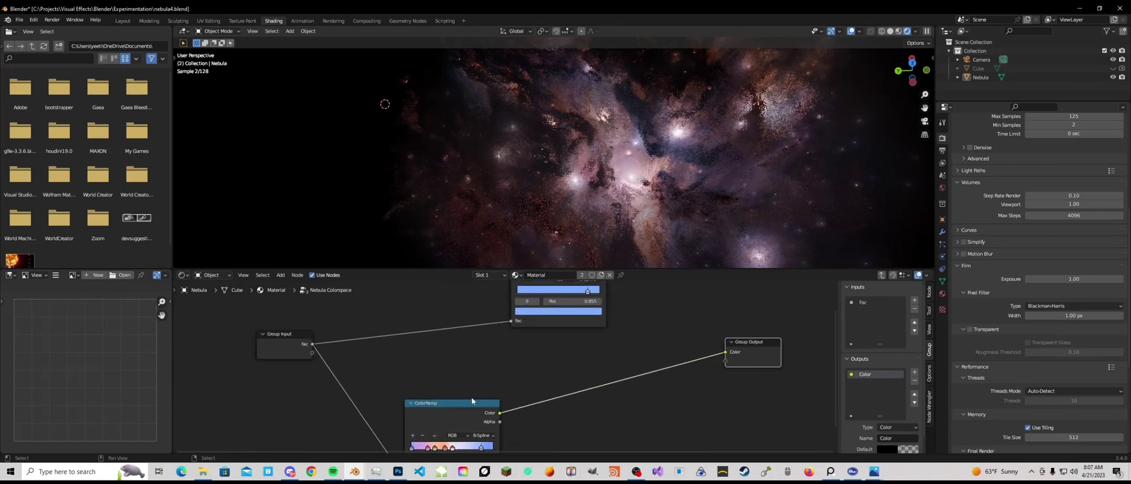
drag(445, 422, 504, 393)
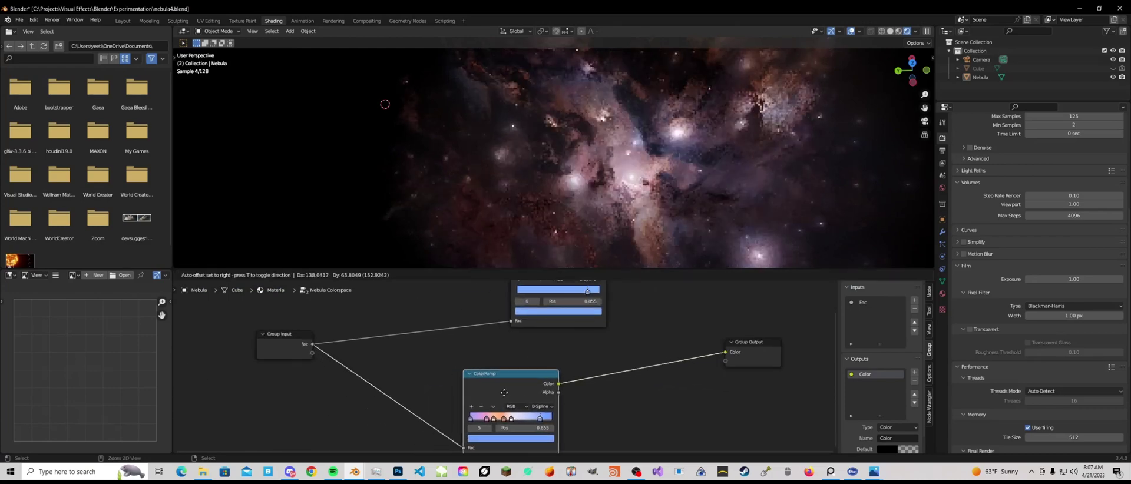
middle_drag(504, 393, 551, 372)
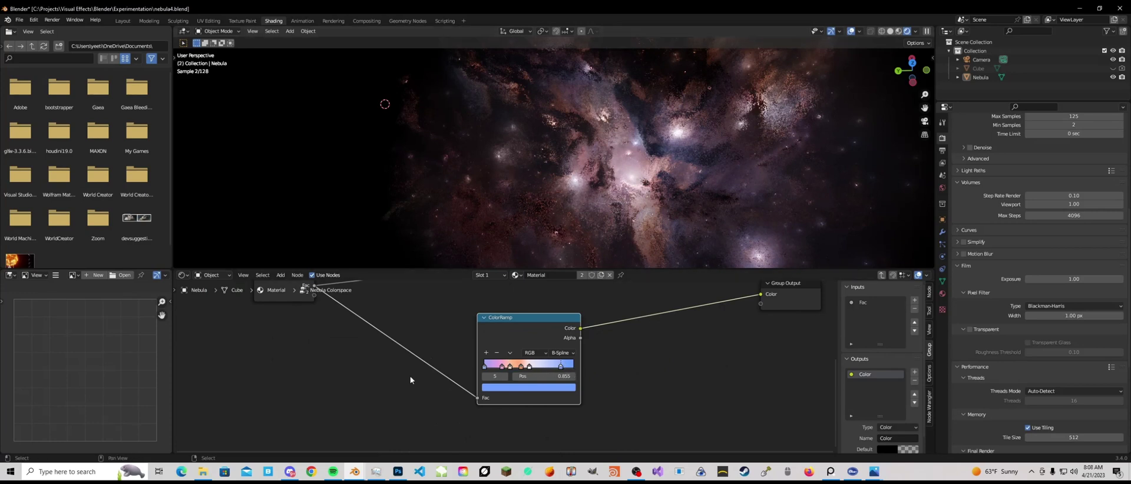
scroll(410, 376, down, 2)
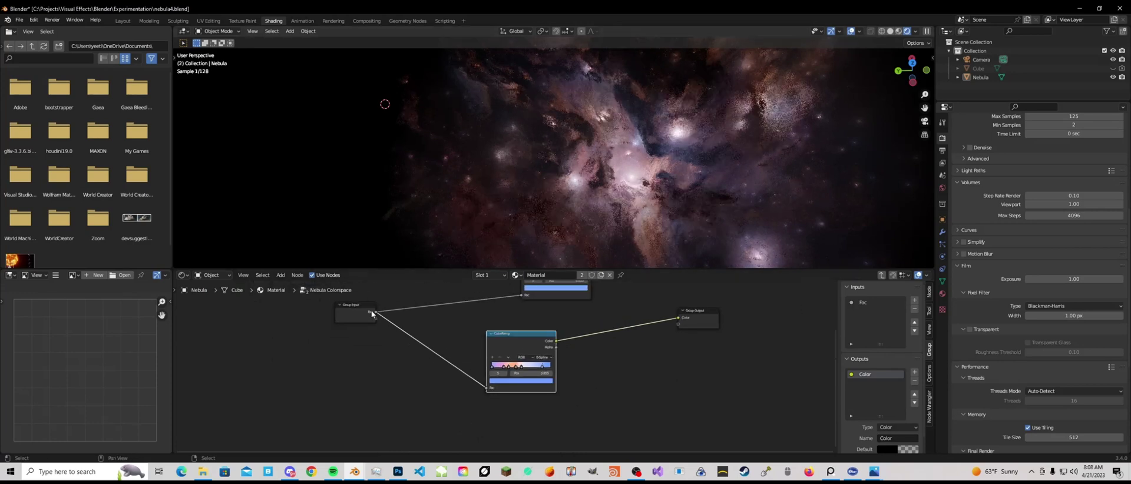
click(695, 313)
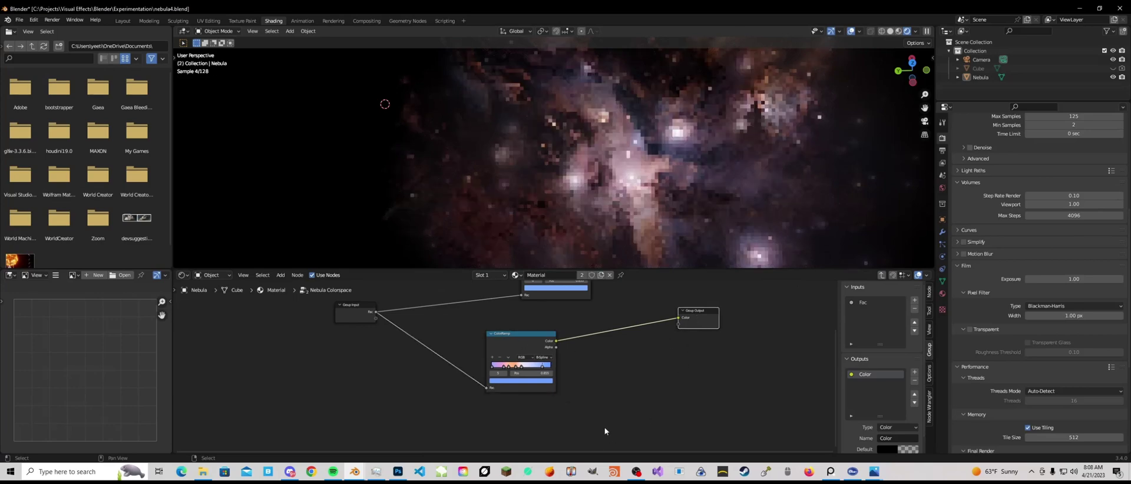
middle_drag(605, 426, 565, 474)
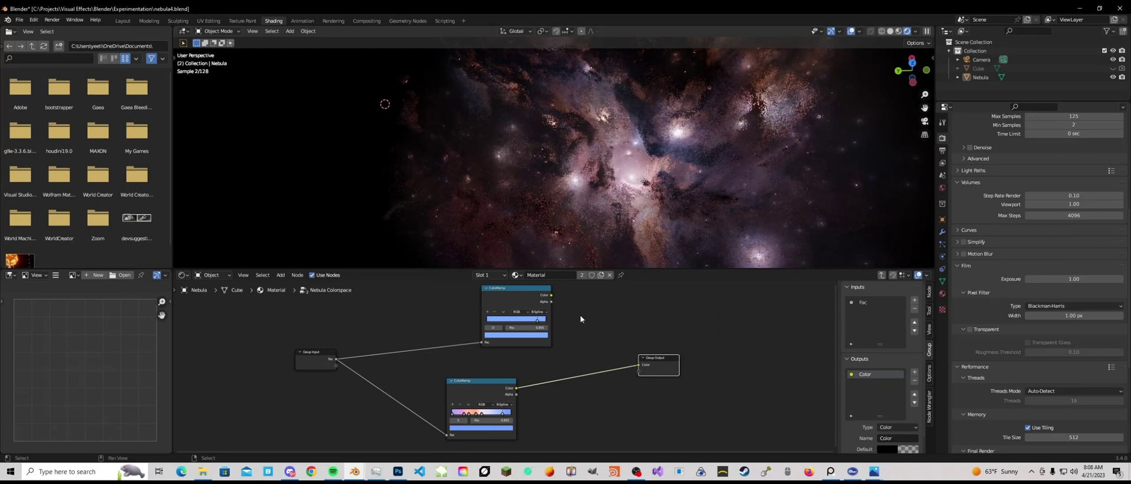
- Link the upper ColorRamp's colour to Group Output, turning the nebula blue
drag(551, 295, 644, 360)
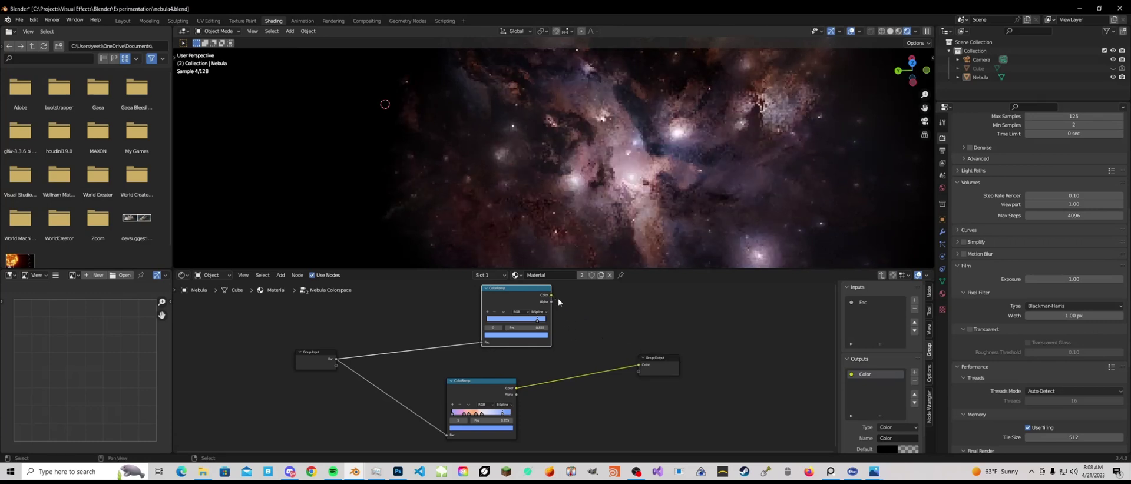
drag(551, 296, 641, 370)
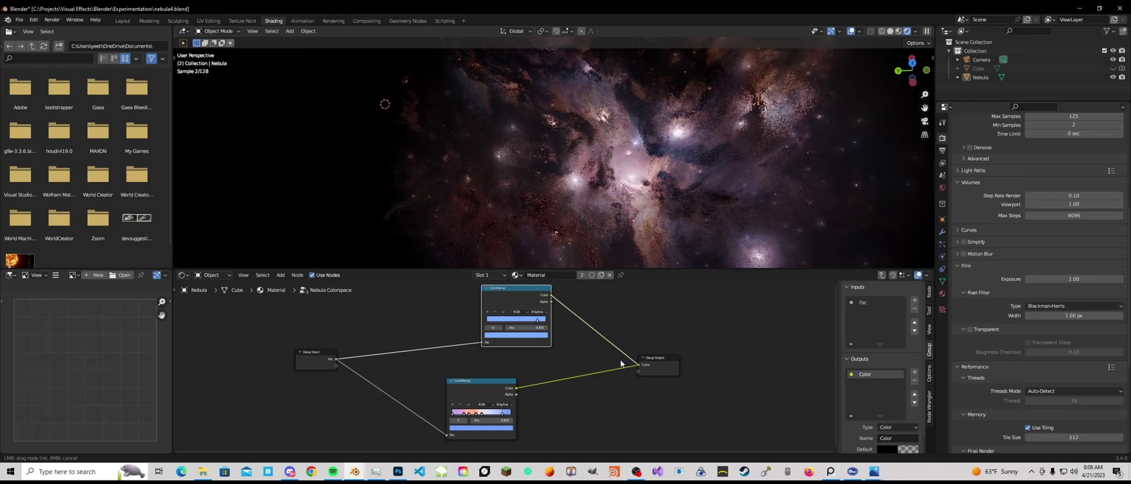
drag(621, 364, 620, 361)
- Recolour the first ramp stop orange-red and slide the second stop to 0.618
scroll(521, 351, up, 2)
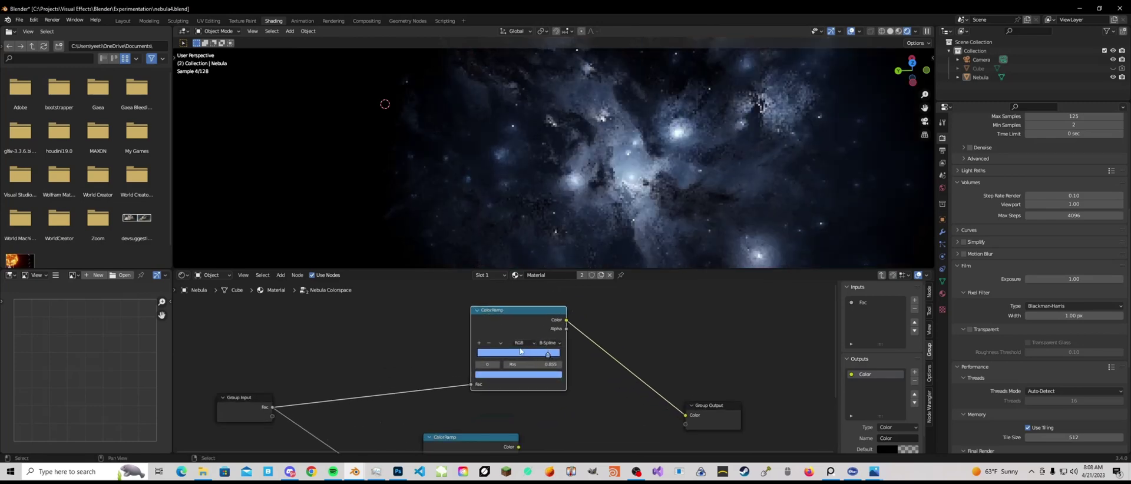
drag(520, 351, 516, 355)
click(518, 375)
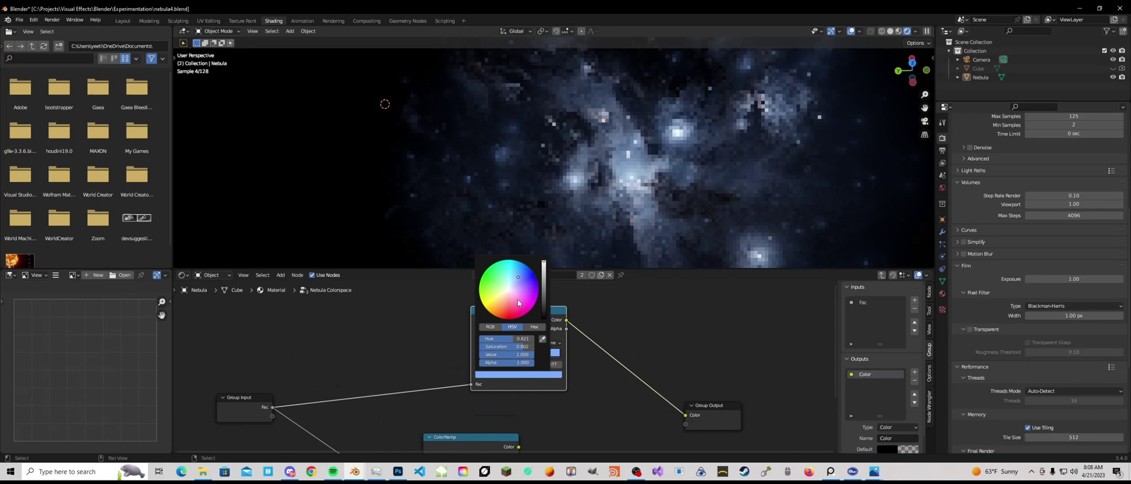
click(500, 304)
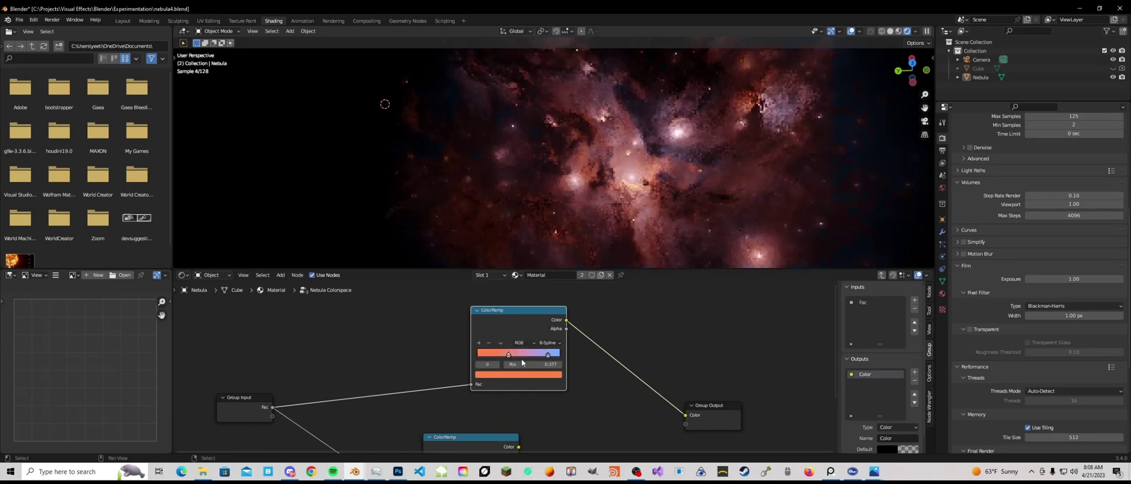
click(547, 355)
drag(526, 355, 522, 356)
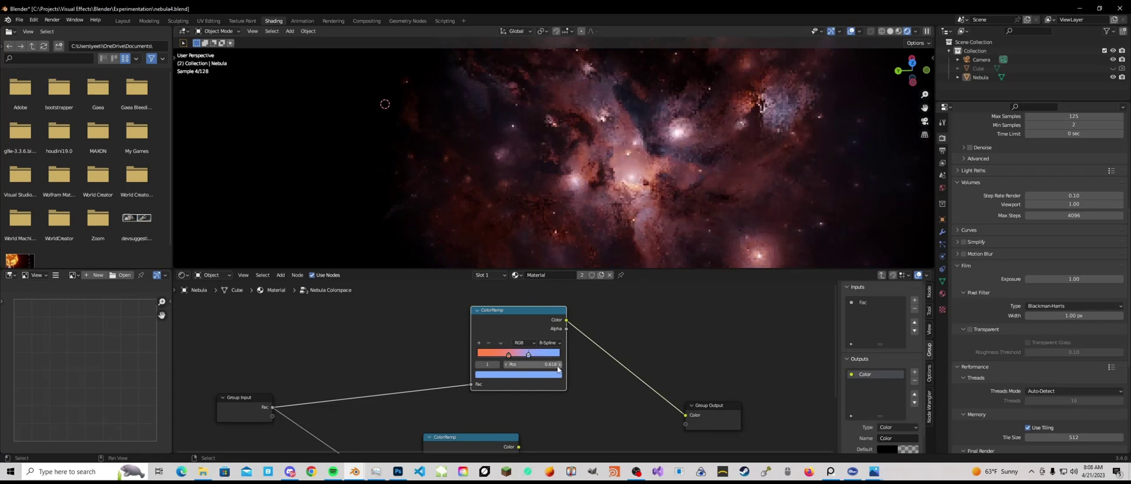
- Reconnect the lower ColorRamp to Group Output and return to the material tree
scroll(545, 359, down, 1)
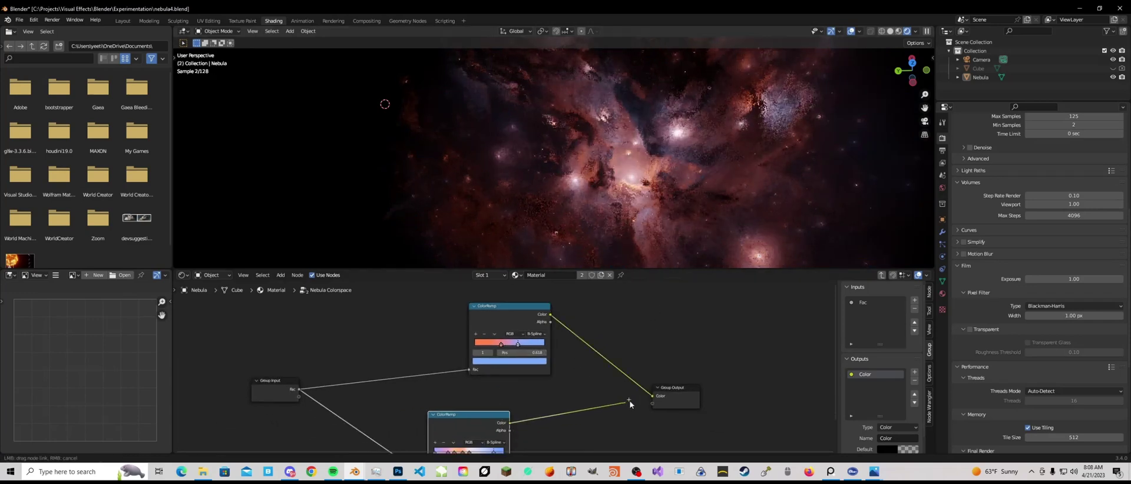
drag(509, 423, 653, 396)
click(668, 400)
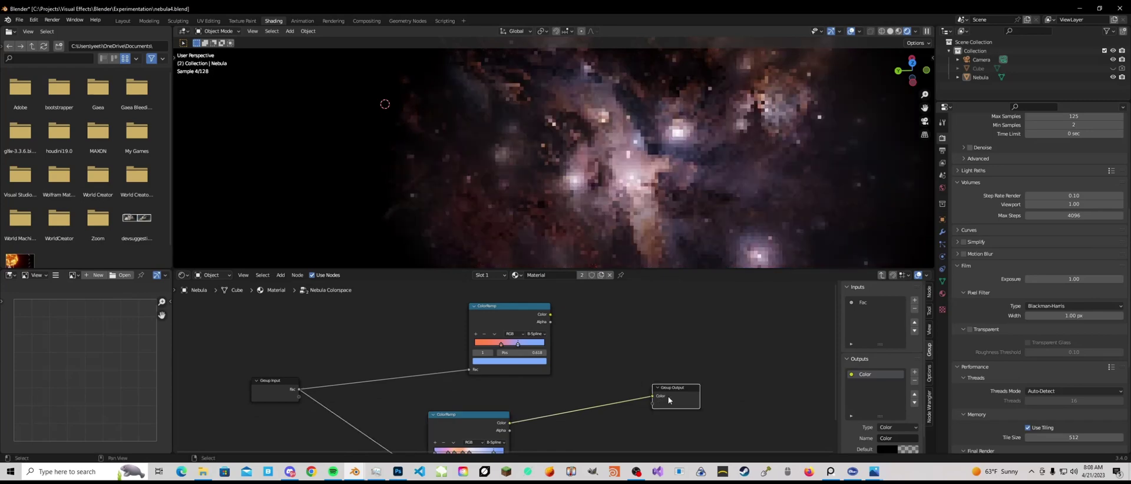
scroll(660, 398, down, 1)
scroll(657, 401, down, 1)
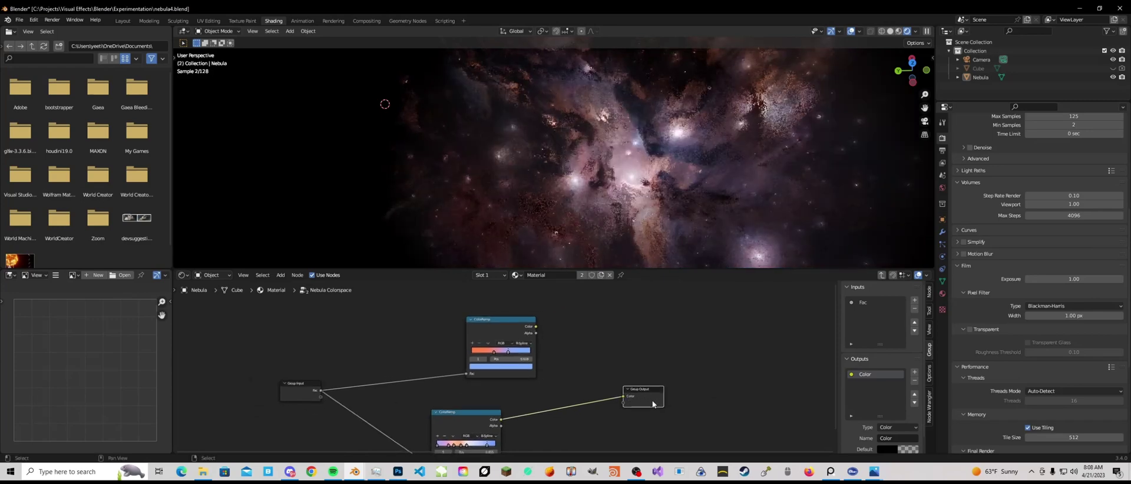
key(Tab)
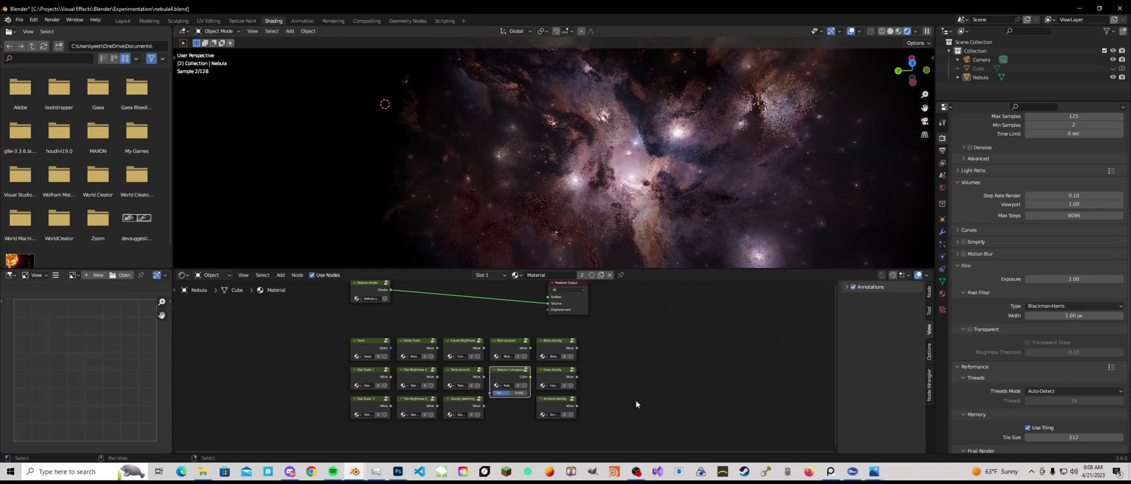
- Box-select blocks of the value group nodes, then deselect and frame Material Output
mouse_move(599, 347)
middle_down()
mouse_move(619, 396)
mouse_move(665, 332)
middle_up()
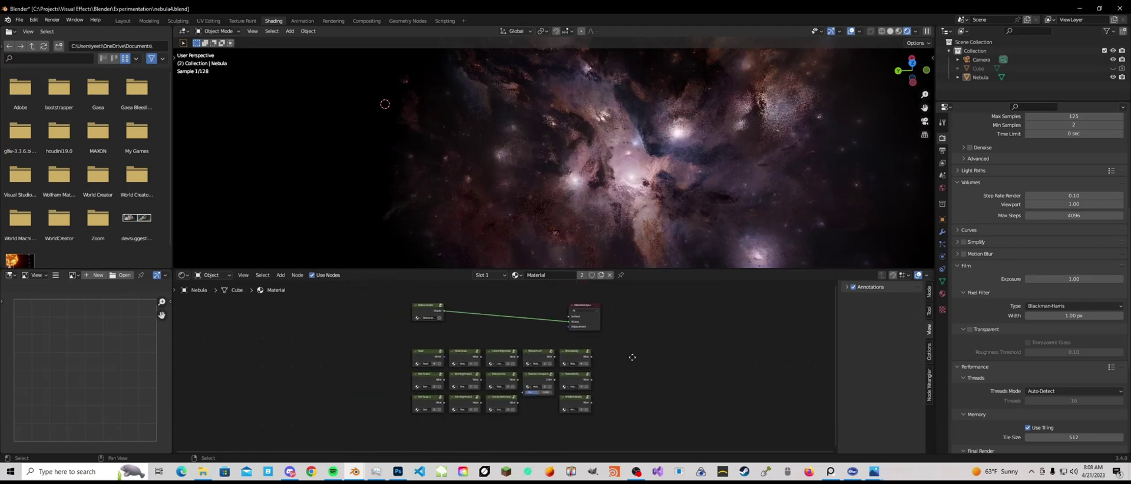
scroll(665, 332, up, 1)
drag(667, 321, 374, 406)
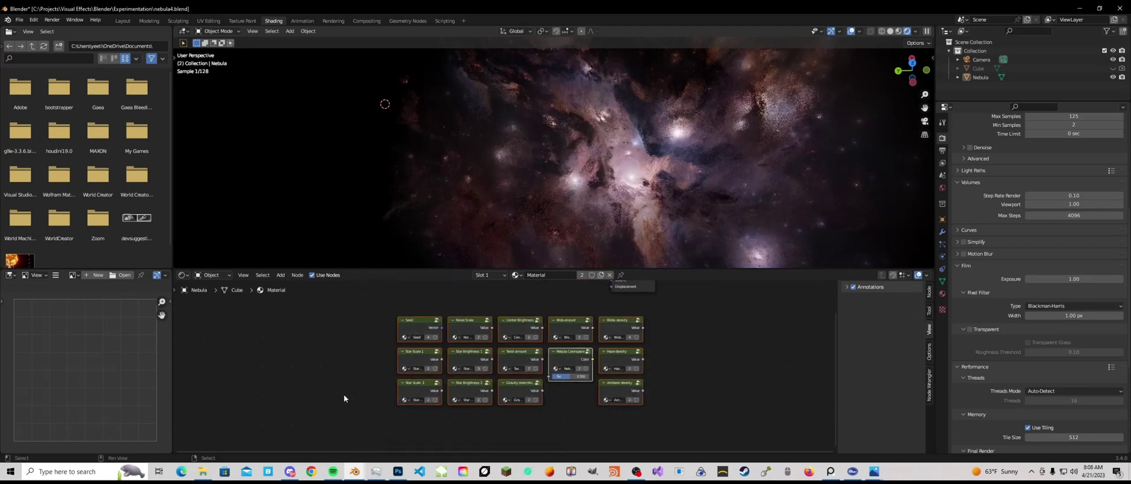
drag(348, 334, 634, 401)
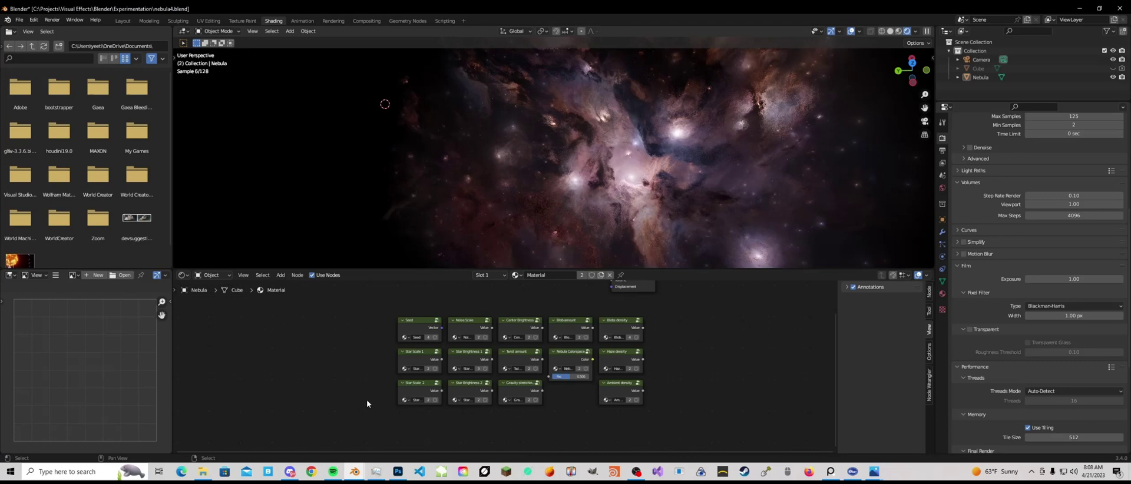
middle_drag(369, 376, 354, 388)
drag(331, 371, 553, 413)
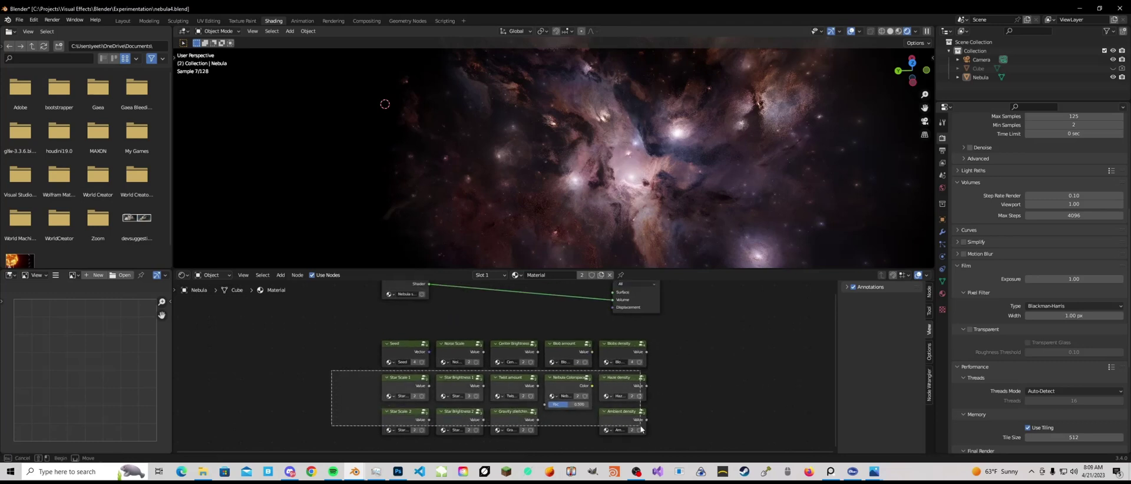
click(682, 419)
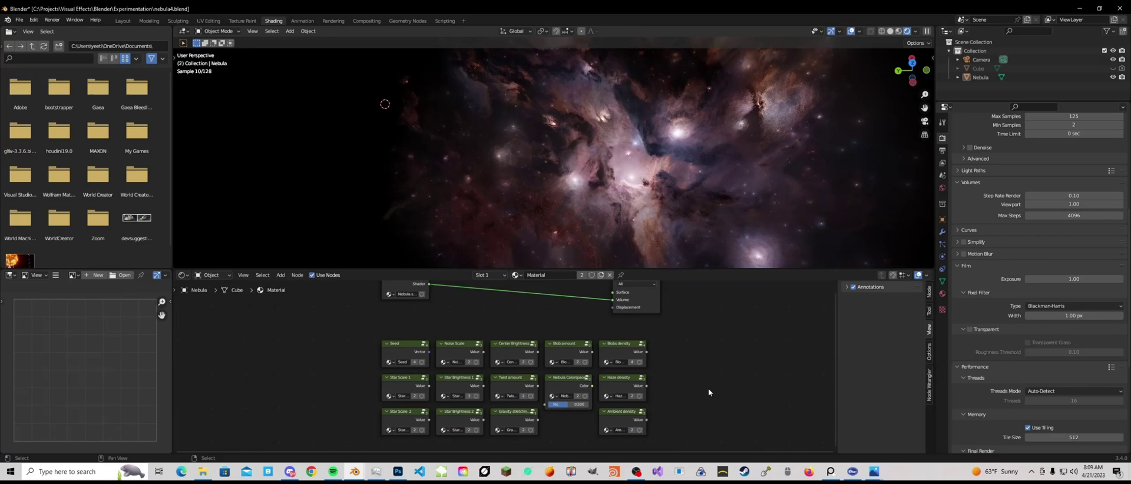
middle_drag(708, 387, 686, 401)
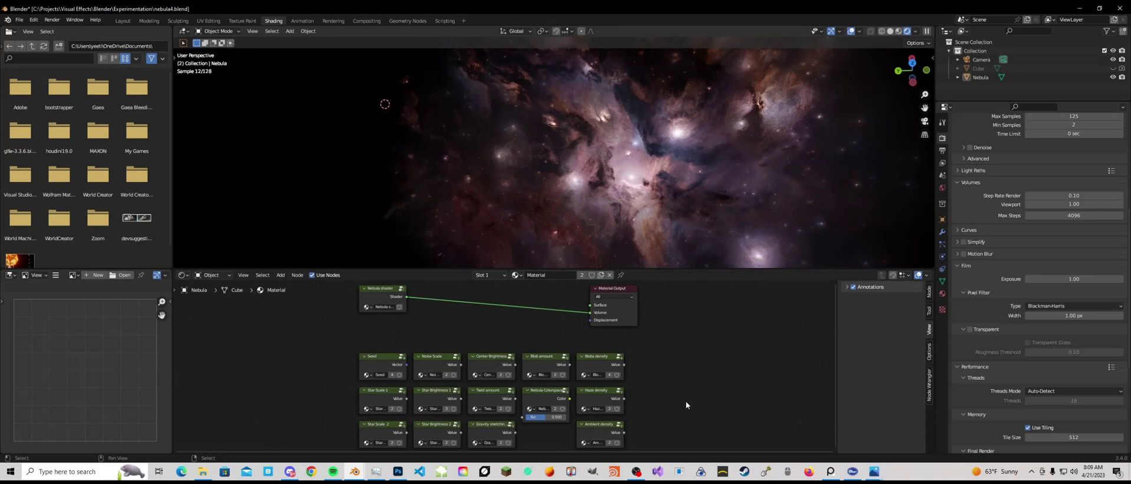
ctrl+middle_drag(668, 385, 622, 388)
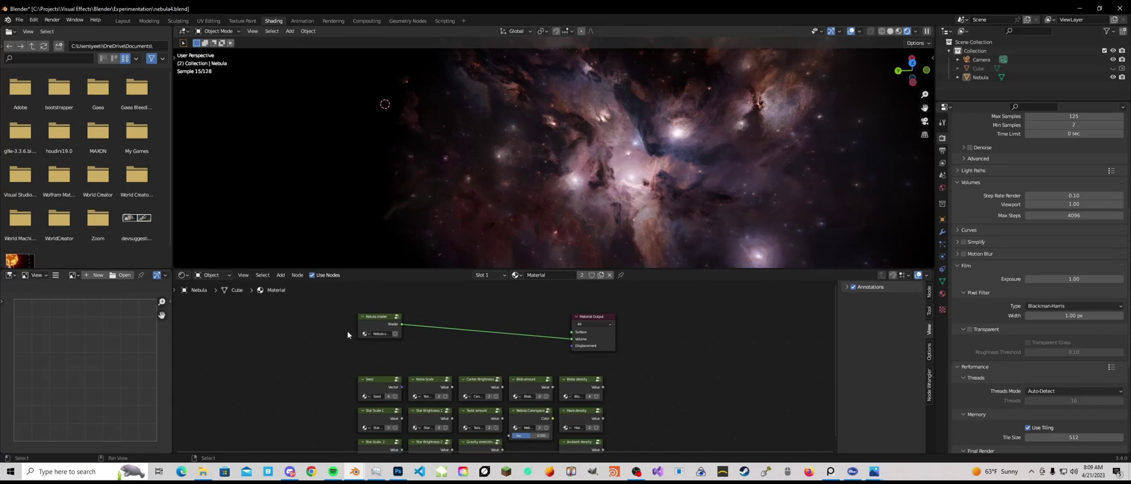
scroll(411, 345, down, 2)
- Move the Nebula shader node right beside the Material Output node
drag(404, 335, 430, 338)
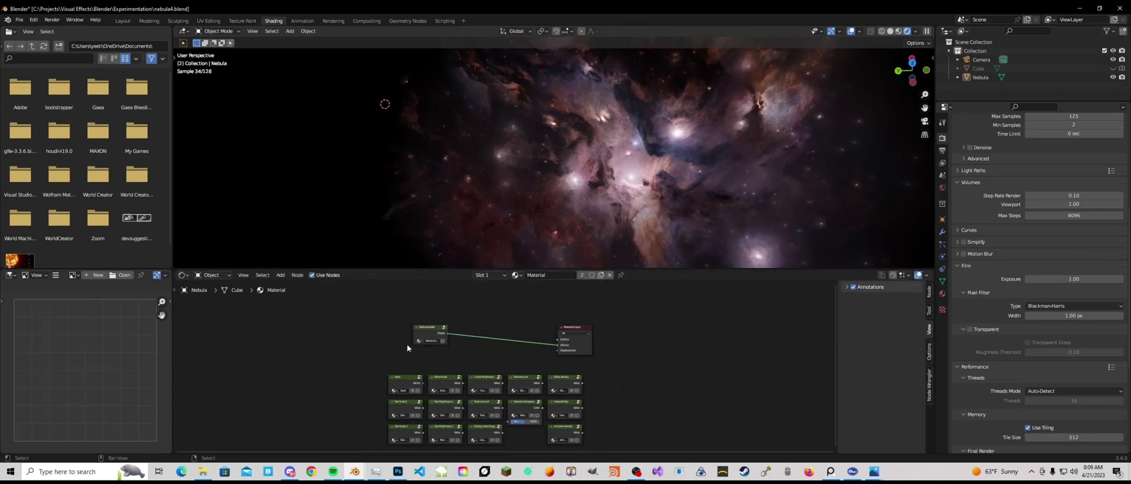
scroll(434, 362, up, 2)
scroll(407, 351, up, 1)
drag(341, 305, 459, 370)
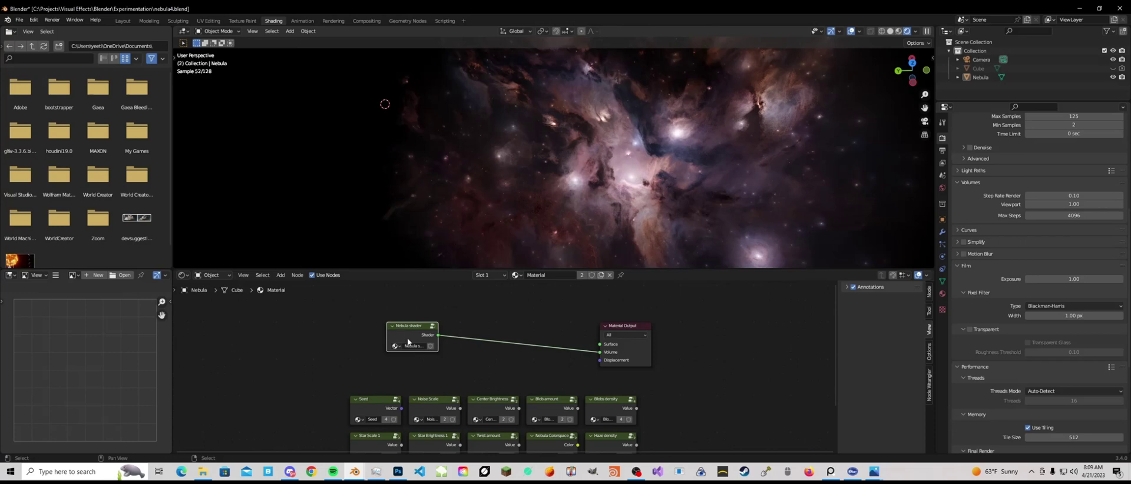
drag(408, 340, 446, 342)
click(445, 343)
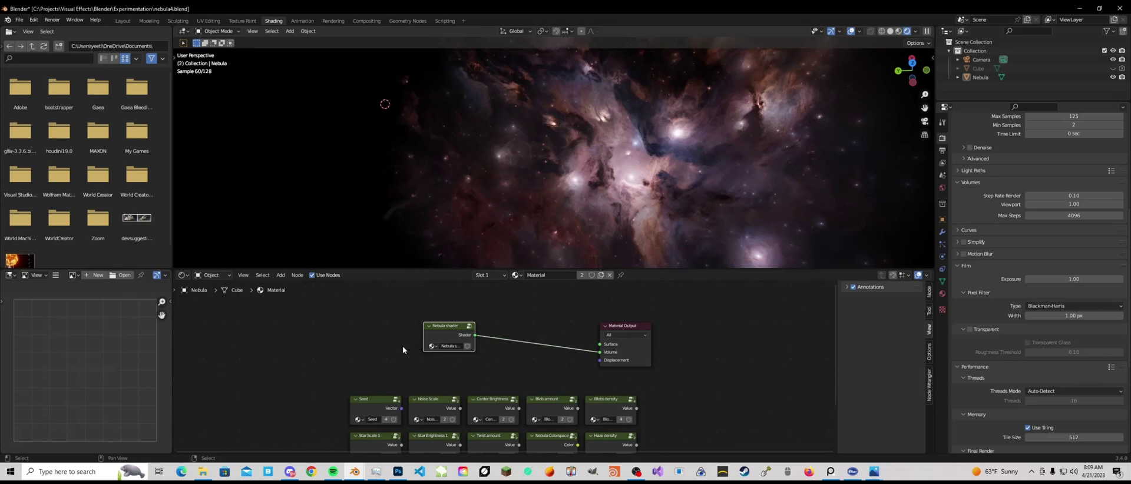
key(g)
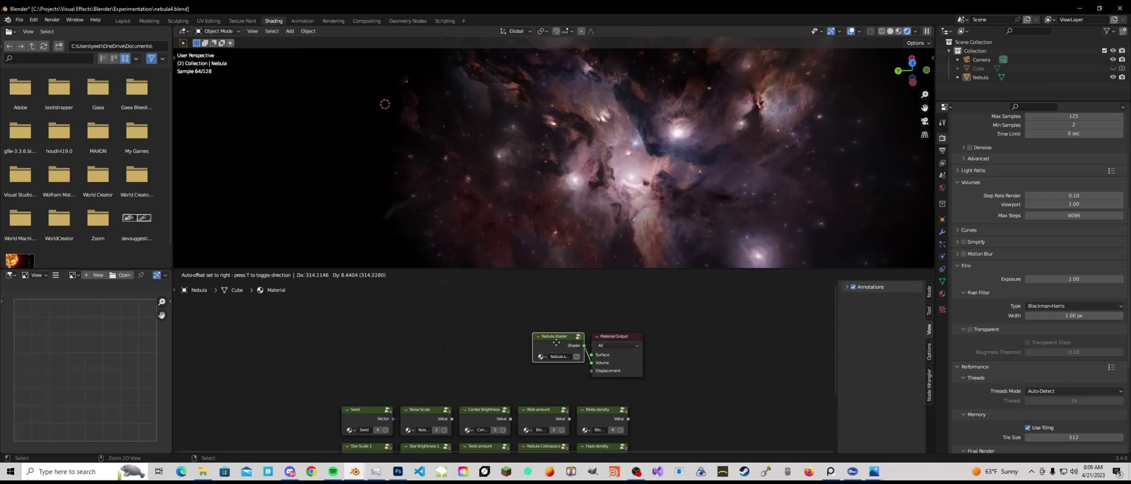
click(557, 341)
key(g)
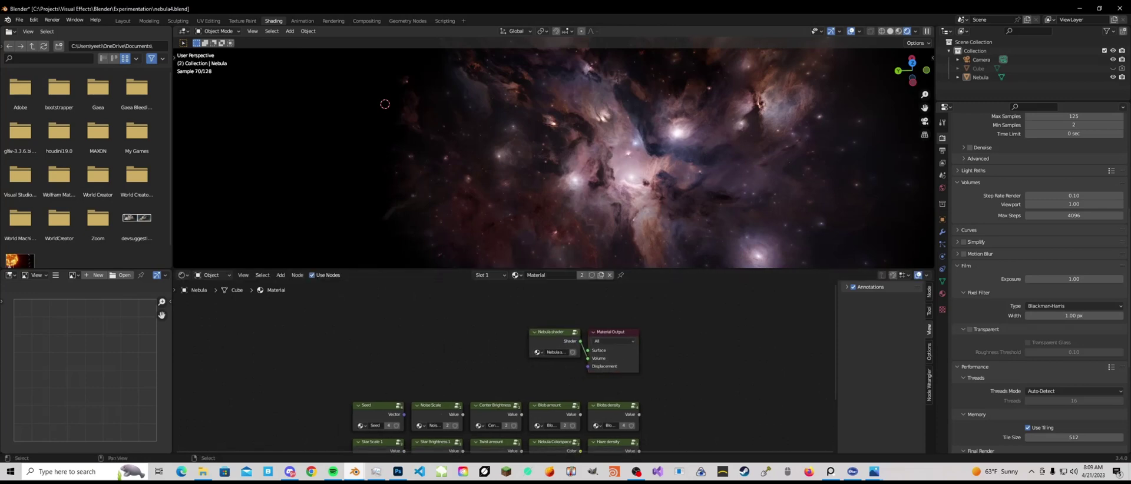
- Bring the ship.blend window to the front from Blender's taskbar window list
right_click(354, 471)
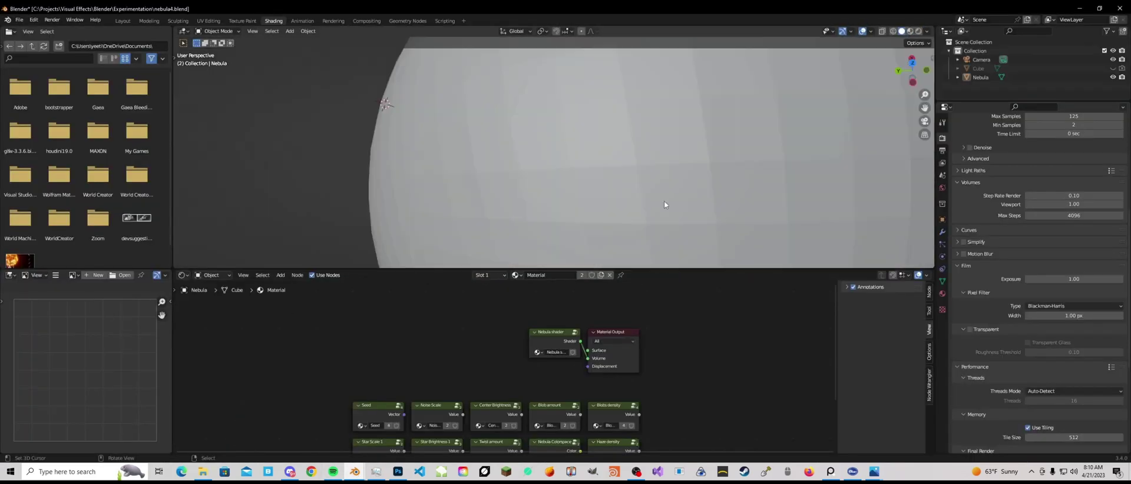
mouse_move(354, 471)
click(388, 439)
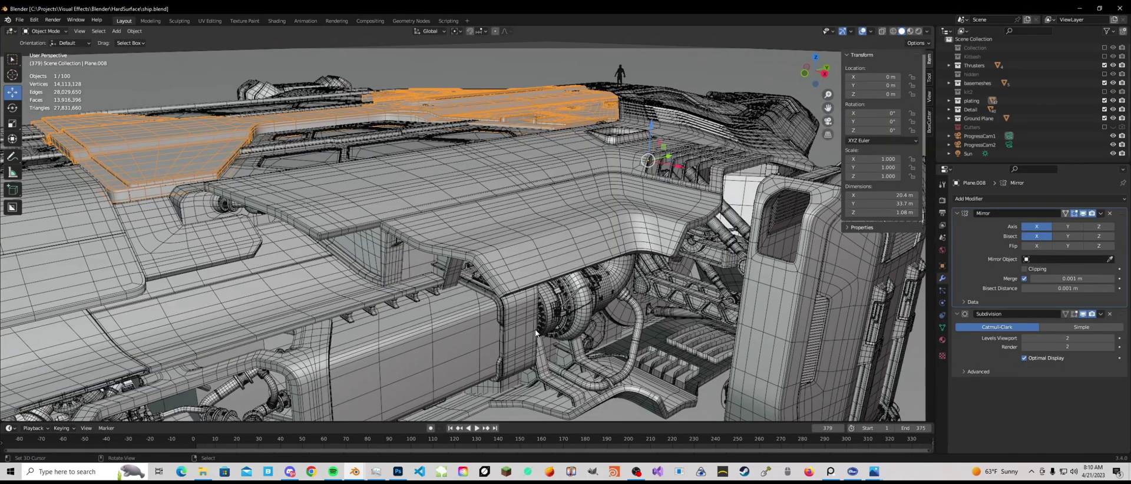
- Select Plane.044 and turn off the viewport overlays hiding wireframe and stats
scroll(535, 333, down, 10)
middle_drag(519, 283, 486, 223)
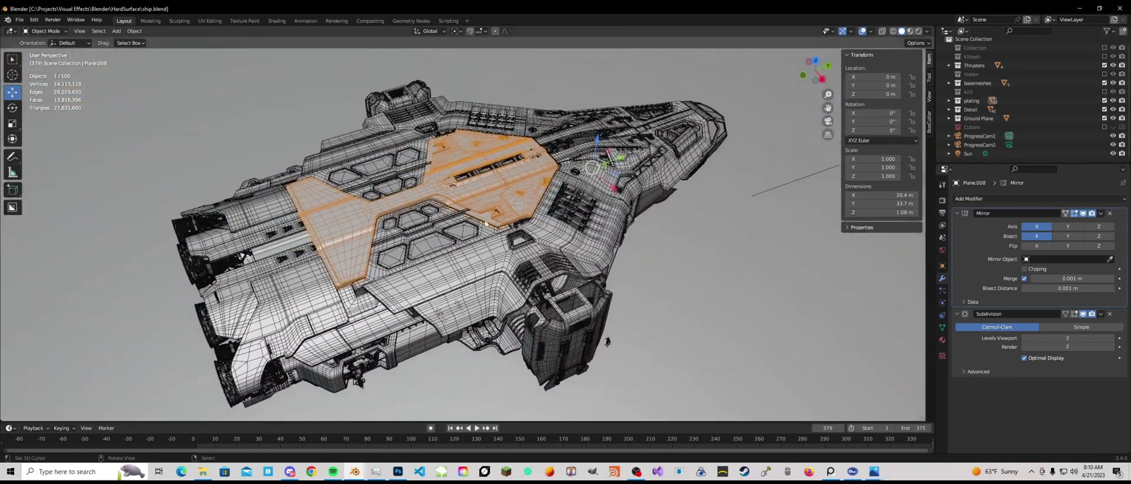
click(263, 99)
middle_drag(262, 99, 698, 121)
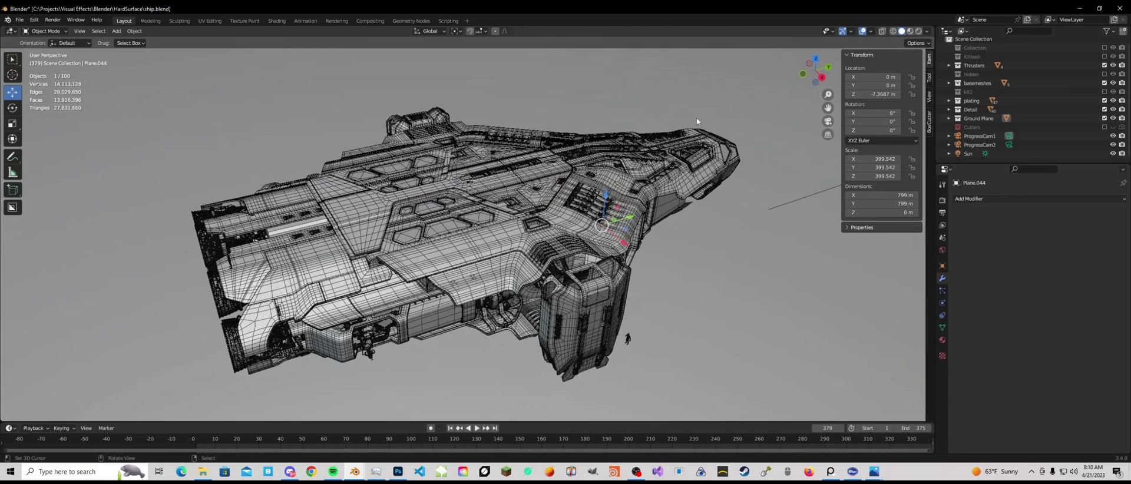
click(860, 34)
mouse_move(648, 266)
middle_down()
mouse_move(592, 339)
mouse_move(475, 281)
mouse_move(428, 287)
mouse_move(435, 296)
mouse_move(614, 288)
mouse_move(576, 299)
mouse_move(571, 321)
middle_up()
- Zoom in on the spaceship's engine and tilt along its side for a close look
scroll(538, 283, up, 4)
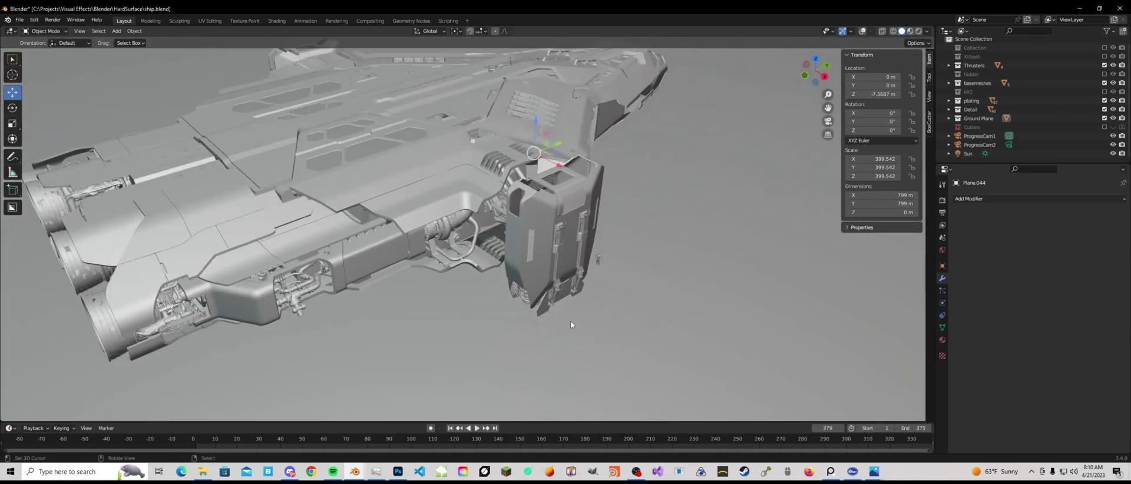
scroll(567, 319, down, 4)
scroll(483, 281, up, 2)
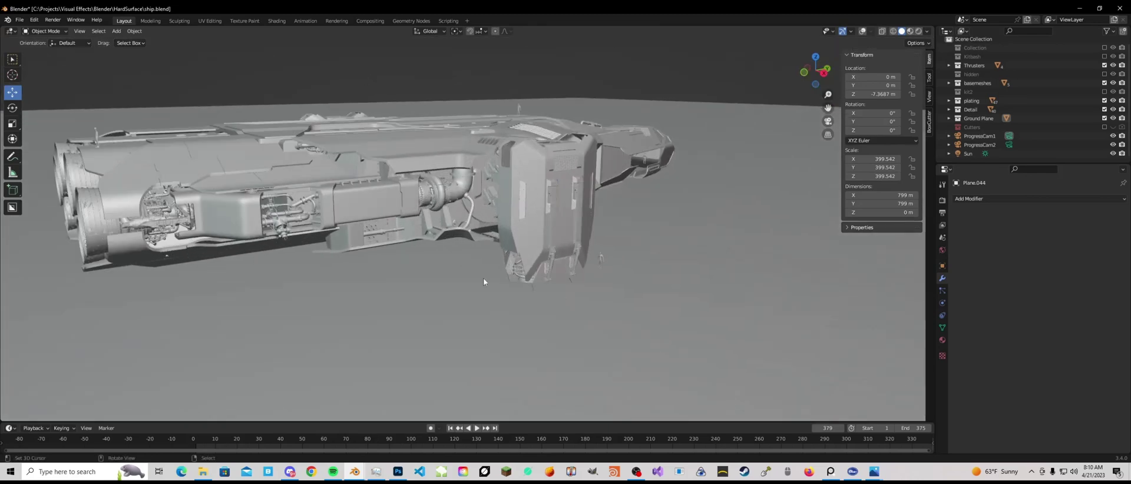
scroll(482, 291, up, 3)
scroll(478, 271, up, 1)
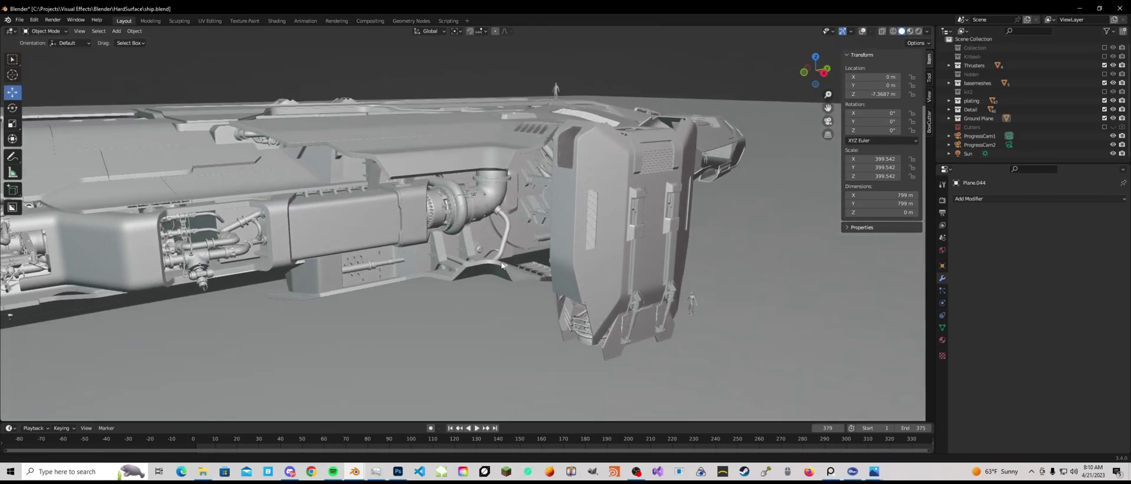
scroll(490, 262, up, 1)
scroll(494, 260, up, 1)
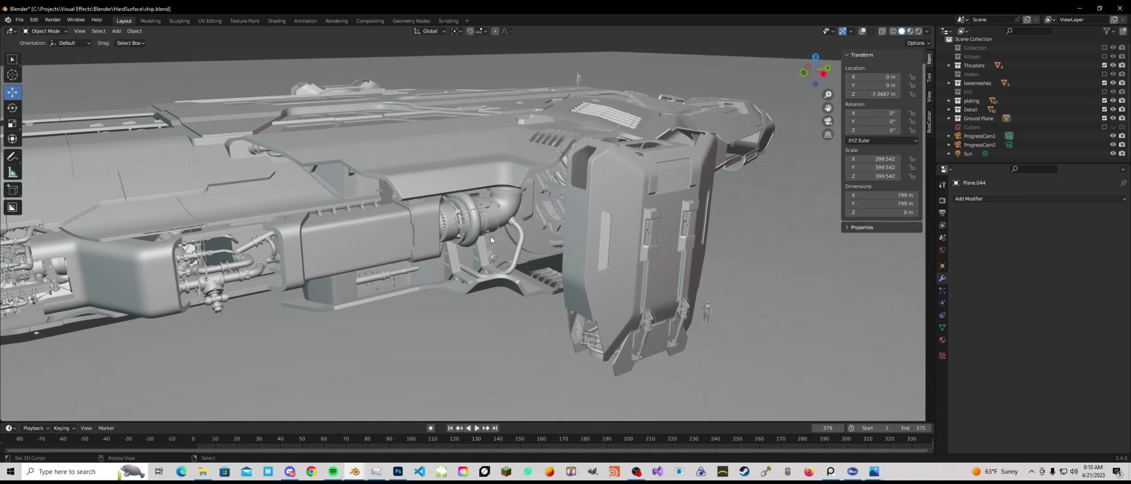
scroll(492, 256, up, 1)
scroll(492, 252, up, 1)
scroll(492, 252, up, 2)
scroll(449, 322, up, 1)
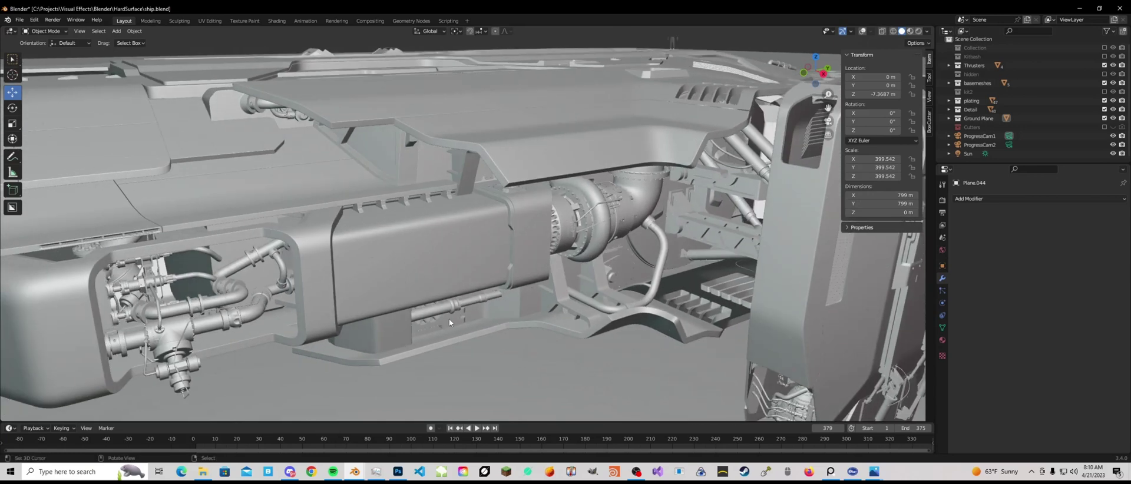
scroll(456, 246, up, 2)
scroll(430, 271, up, 2)
scroll(406, 298, up, 1)
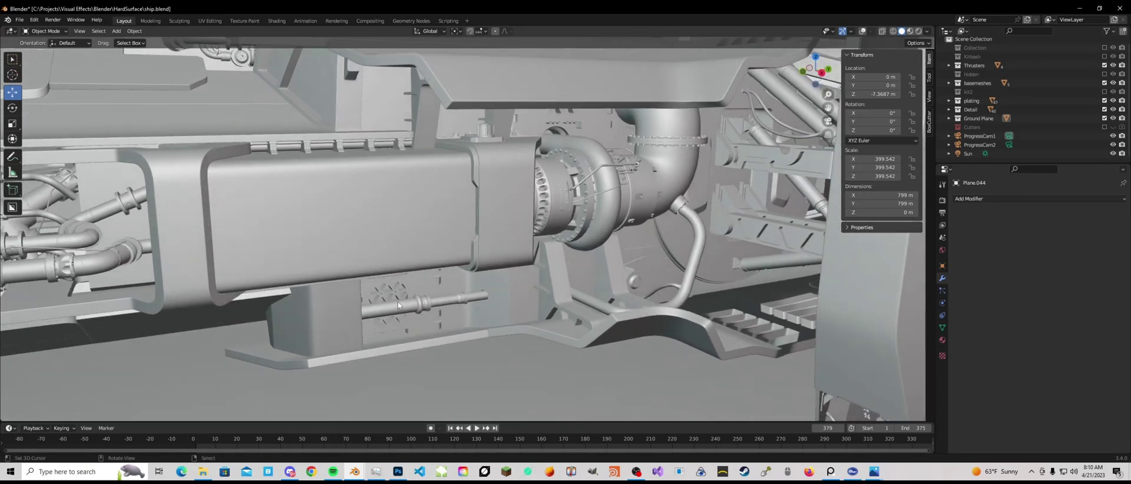
scroll(660, 274, down, 2)
scroll(632, 264, down, 5)
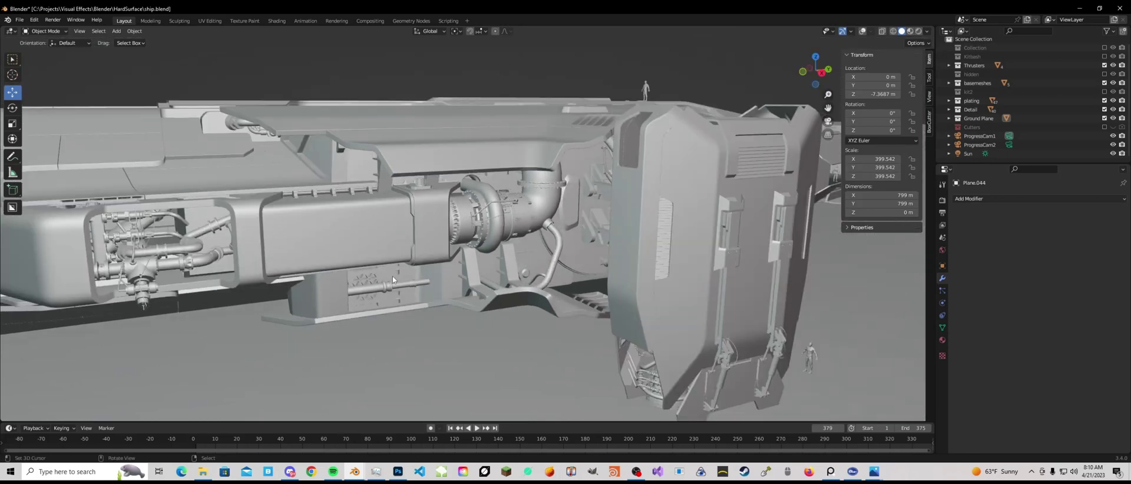
middle_drag(393, 277, 396, 271)
scroll(585, 201, up, 2)
scroll(582, 213, up, 1)
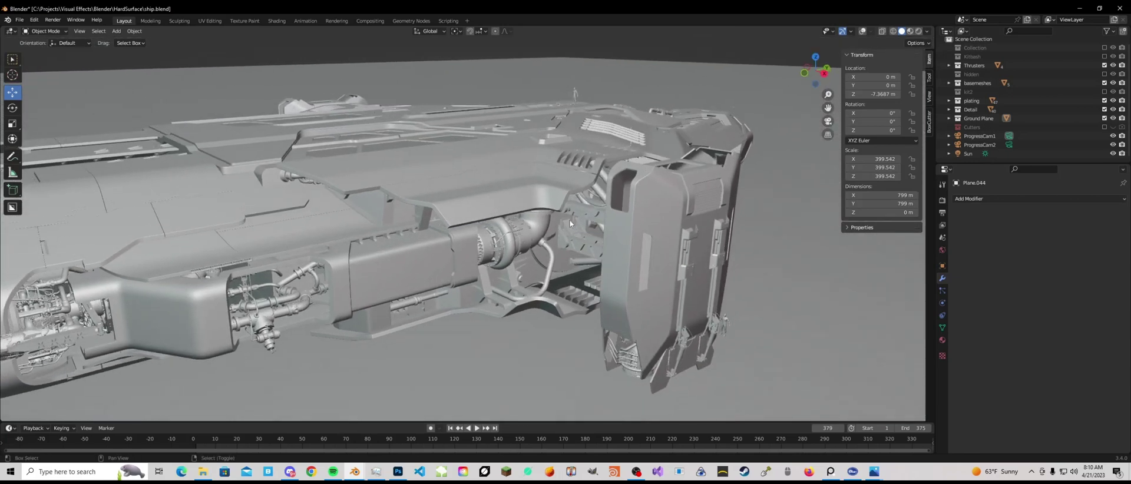
scroll(570, 220, up, 2)
scroll(616, 265, down, 2)
scroll(593, 260, down, 2)
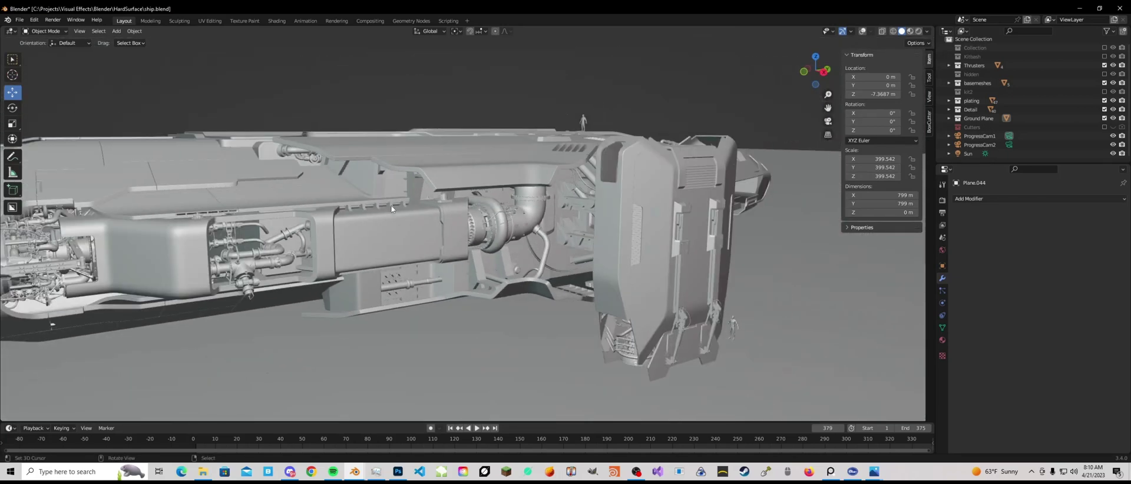
scroll(416, 152, down, 2)
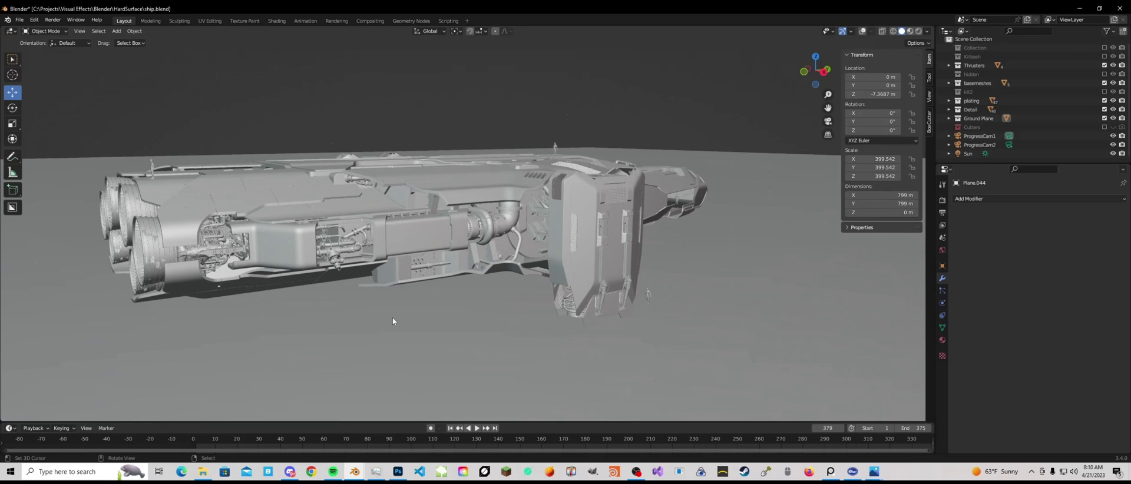
scroll(529, 316, up, 2)
scroll(510, 314, up, 2)
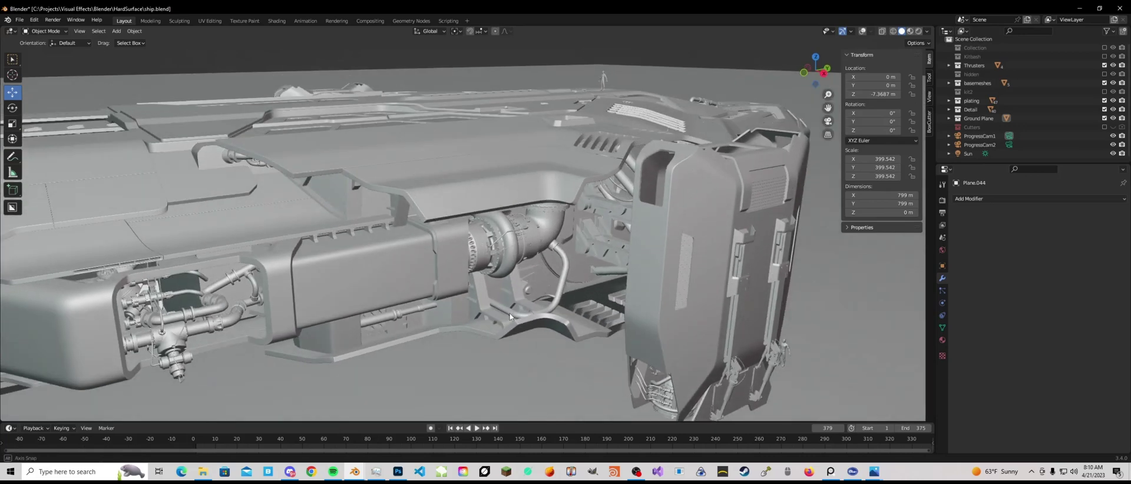
scroll(523, 318, up, 2)
- Orbit low toward the engine and side pod and zoom in close
middle_drag(523, 318, 551, 288)
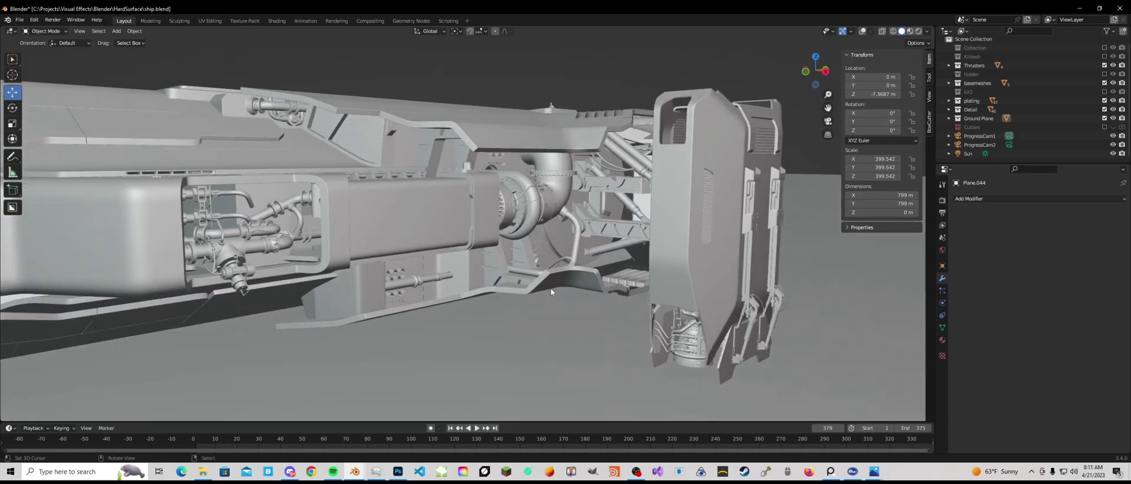
middle_drag(551, 287, 504, 289)
scroll(519, 301, up, 2)
scroll(530, 306, up, 2)
scroll(543, 312, up, 2)
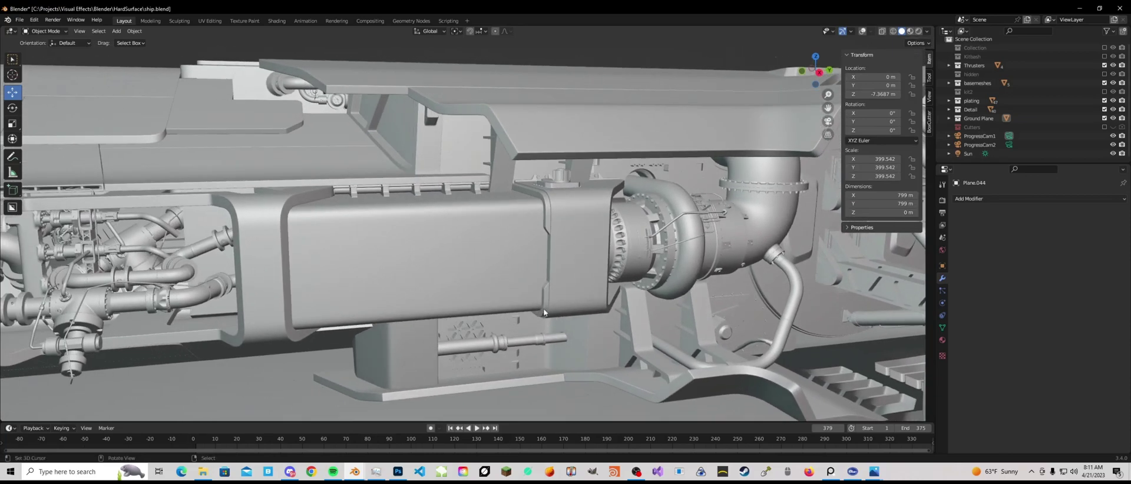
scroll(543, 312, up, 2)
scroll(535, 307, up, 2)
scroll(525, 301, up, 2)
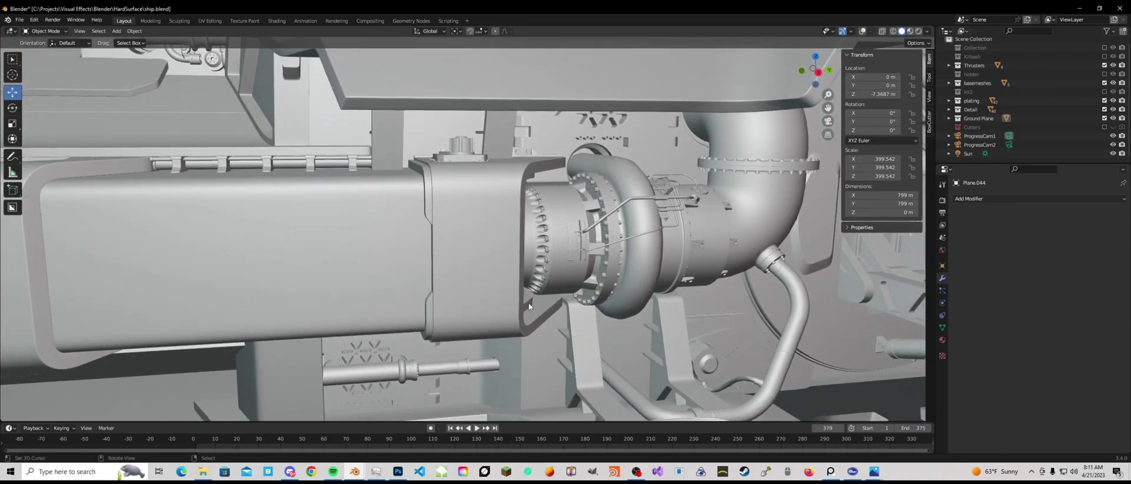
scroll(518, 302, down, 5)
scroll(486, 294, down, 2)
key(z)
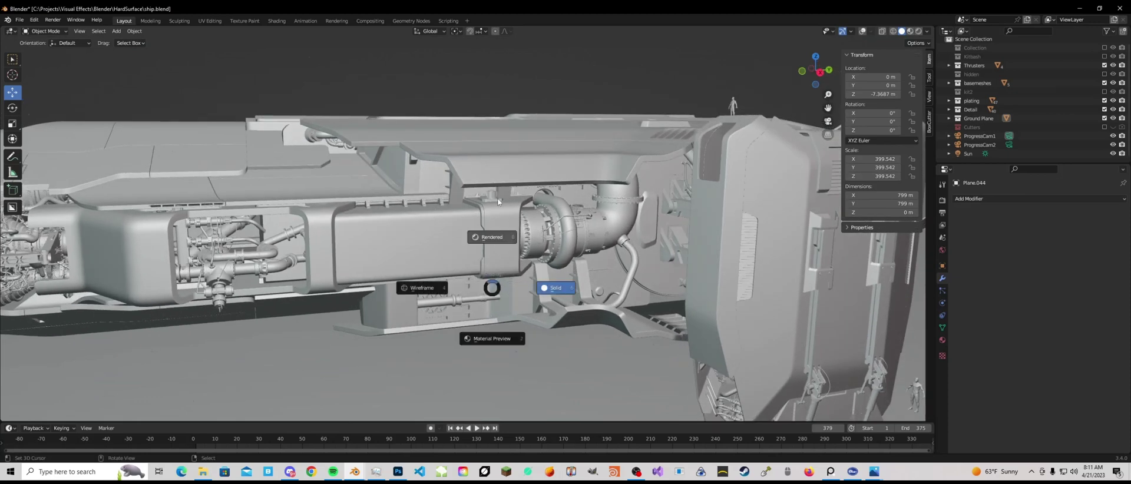
- Switch the viewport to Rendered shading with overlays left off
click(549, 224)
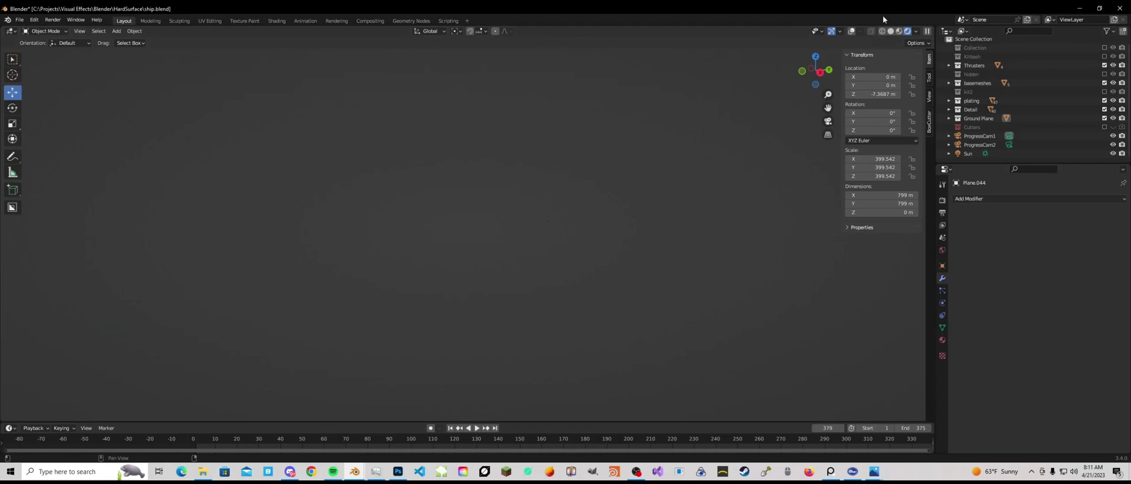
click(852, 31)
click(852, 32)
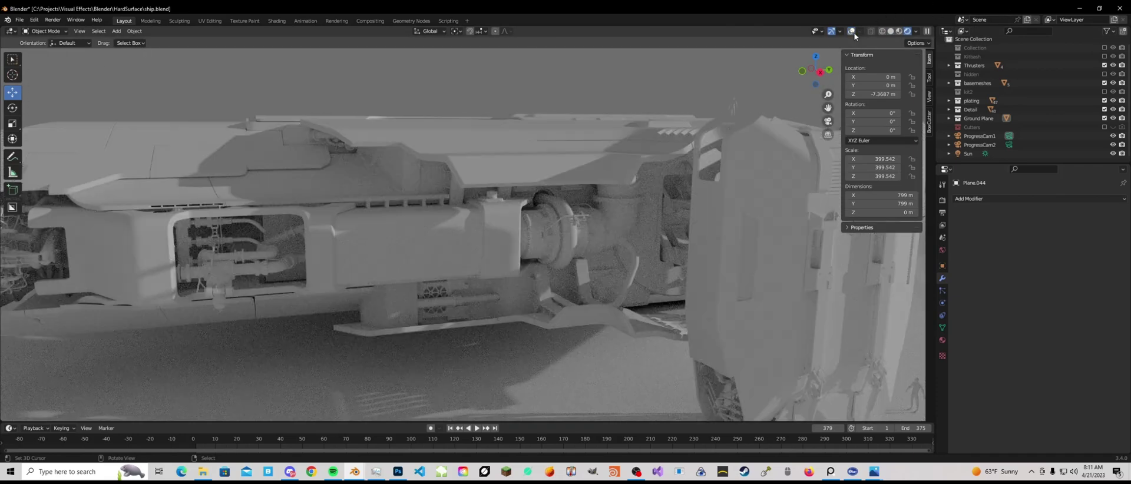
- Orbit and zoom to a low, level side view of the rendered ship
mouse_move(472, 218)
middle_down()
mouse_move(514, 235)
mouse_move(455, 256)
mouse_move(483, 260)
mouse_move(451, 285)
mouse_move(471, 268)
mouse_move(469, 252)
mouse_move(486, 253)
mouse_move(471, 245)
mouse_move(474, 224)
mouse_move(534, 252)
middle_up()
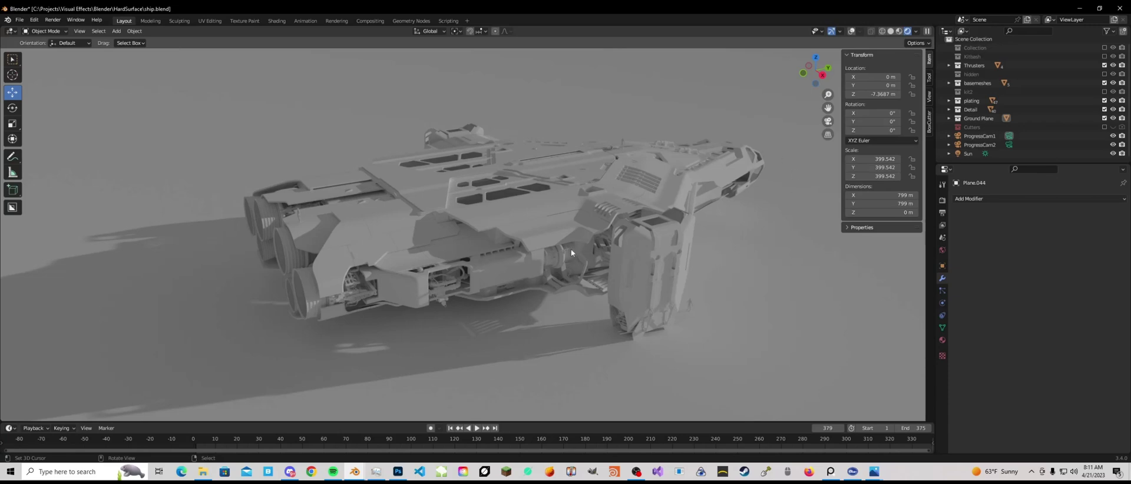
middle_drag(571, 249, 545, 259)
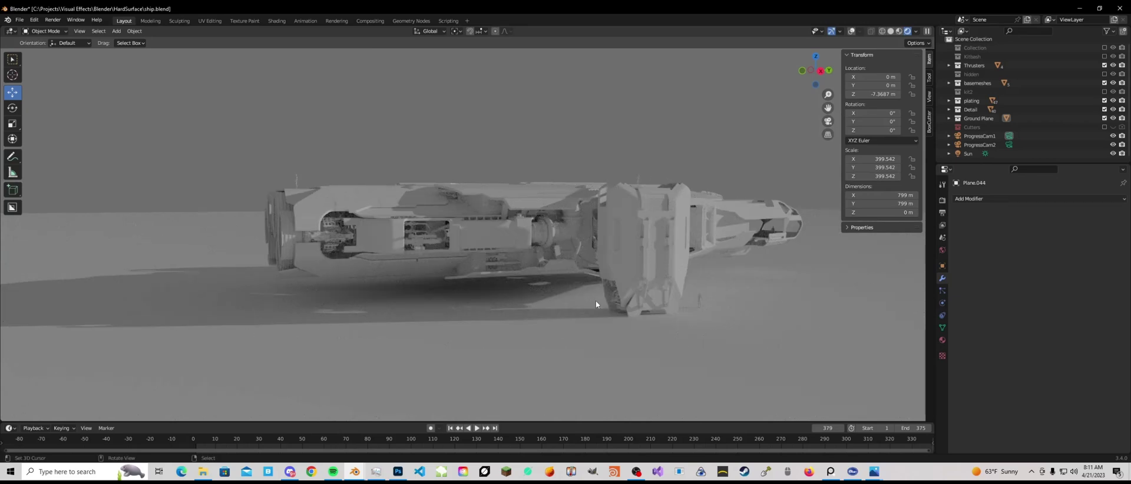
middle_drag(596, 304, 608, 309)
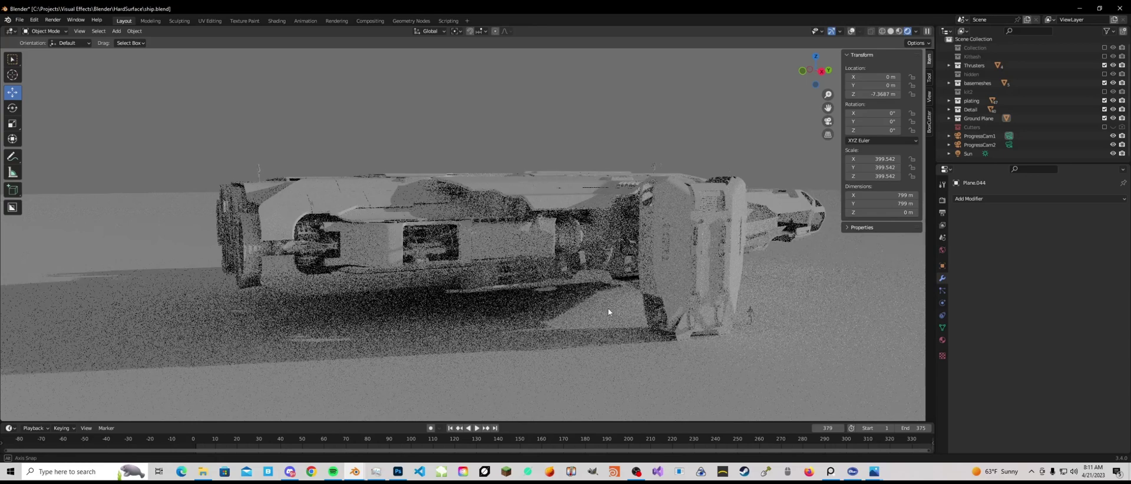
scroll(609, 315, up, 2)
scroll(608, 318, up, 1)
scroll(609, 324, up, 1)
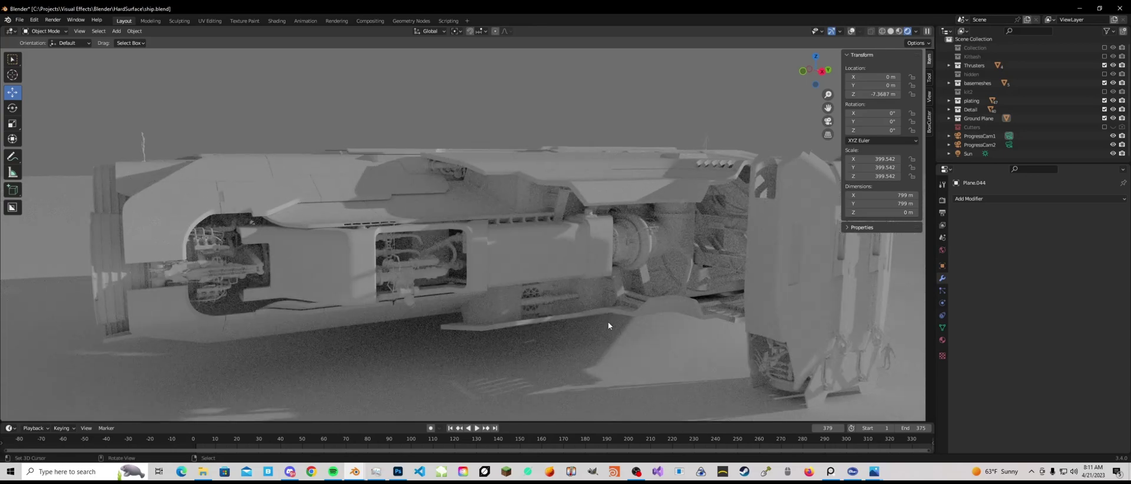